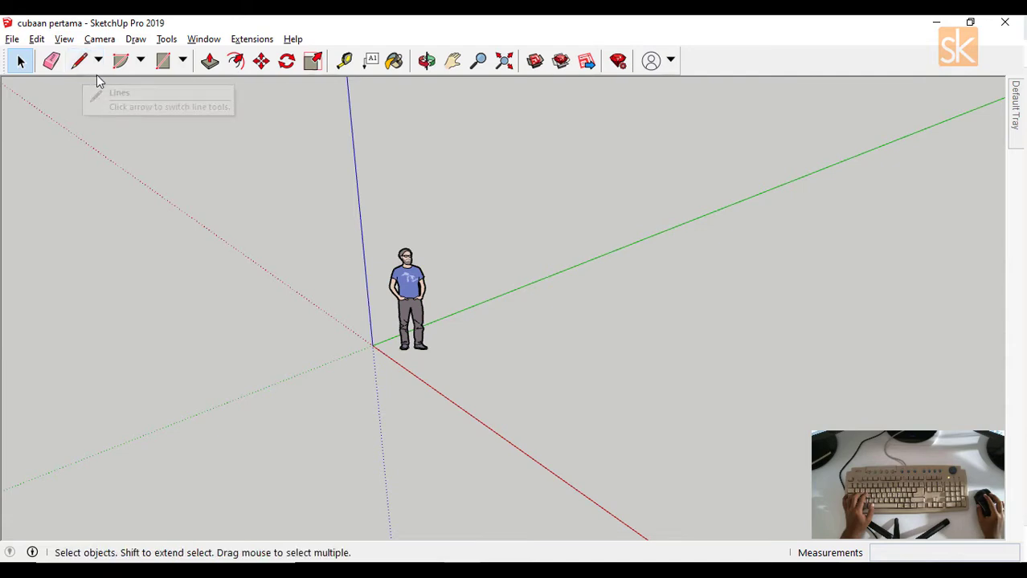
# - Draw a centre-point arc on the ground with a 1000 mm radius, starting along the red axis and sweeping past a half circle
pyautogui.click(141, 61)
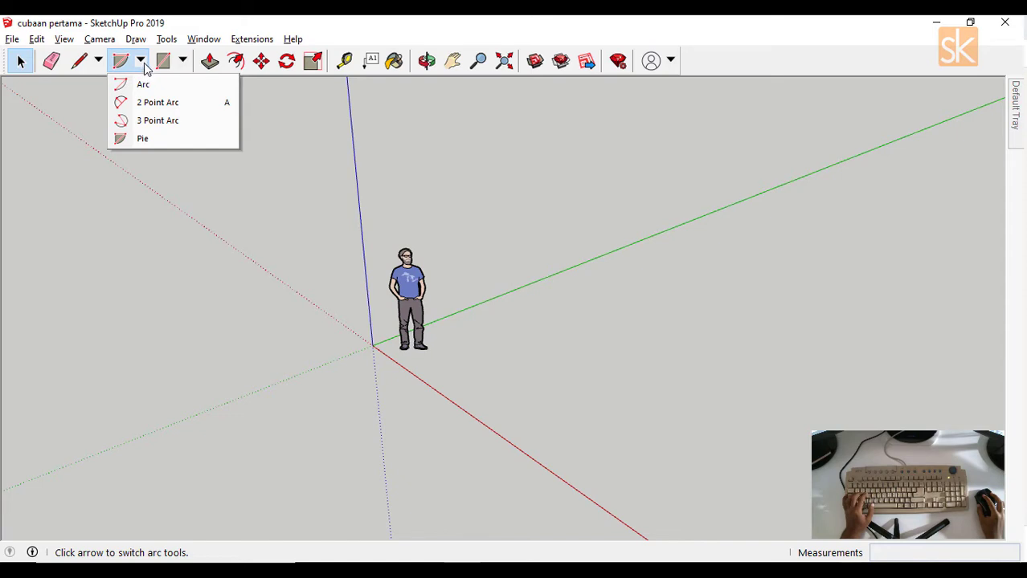
pyautogui.click(141, 62)
pyautogui.click(141, 62)
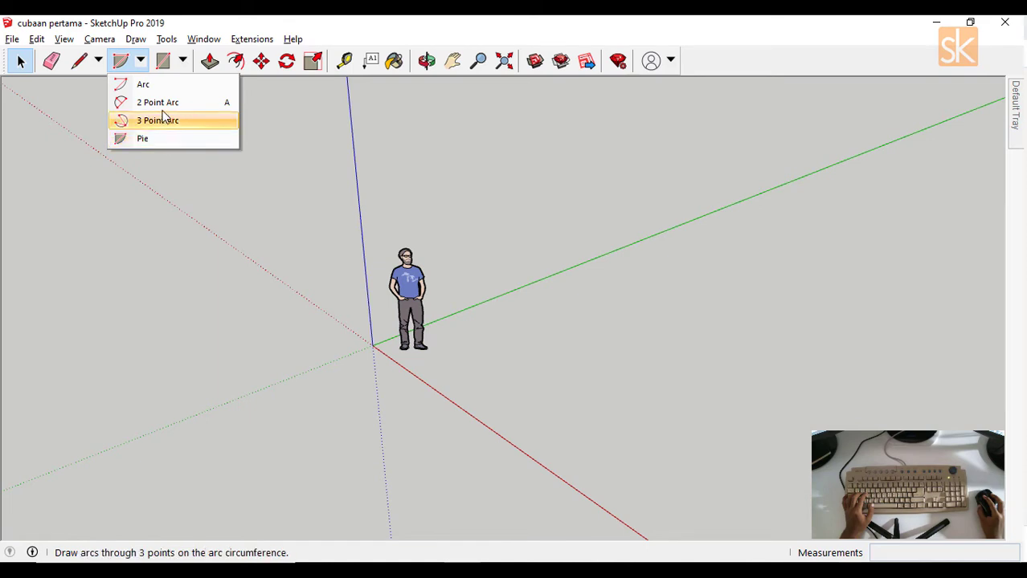
pyautogui.click(163, 91)
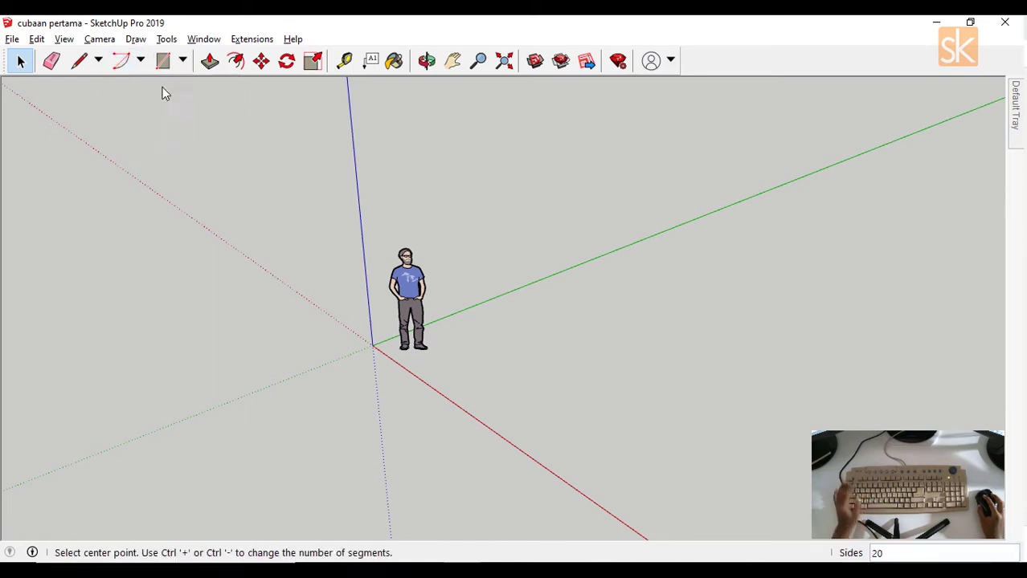
pyautogui.scroll(-1, 273, 308)
pyautogui.moveTo(353, 361); pyautogui.dragTo(241, 206, button='middle')
pyautogui.moveTo(244, 169); pyautogui.dragTo(529, 351, button='middle')
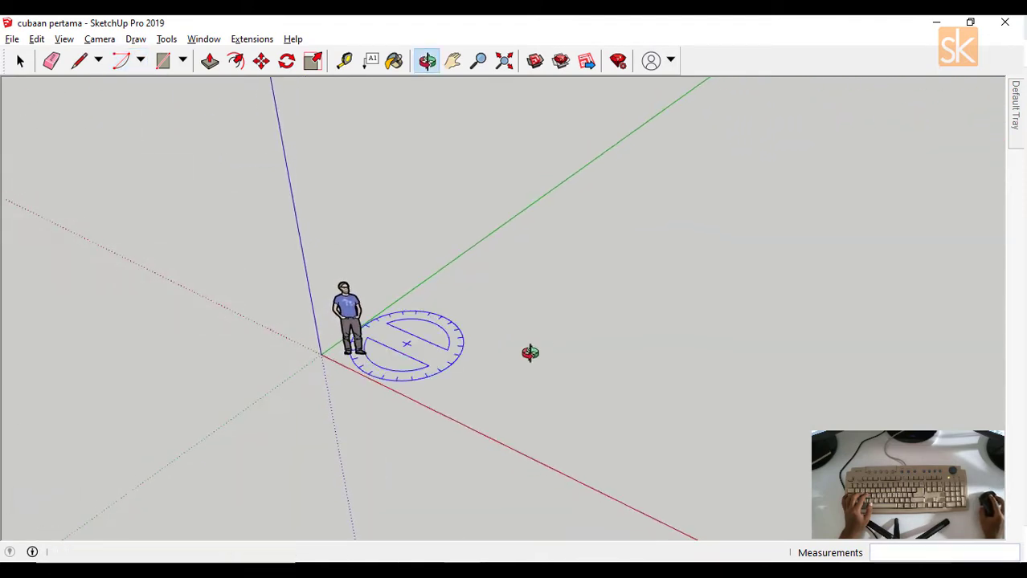
pyautogui.click(143, 61)
pyautogui.click(146, 62)
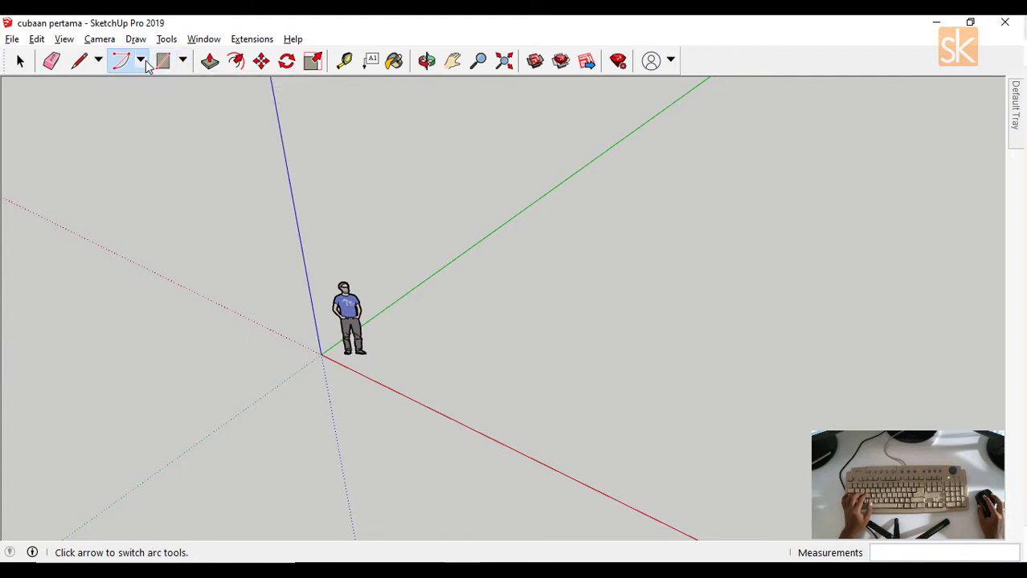
pyautogui.click(146, 63)
pyautogui.click(147, 64)
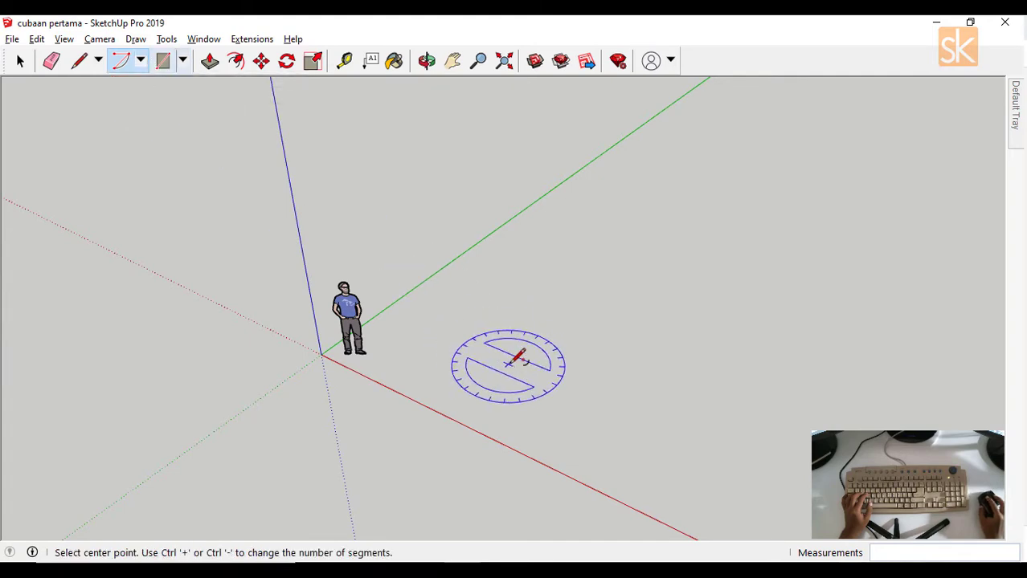
pyautogui.click(538, 324)
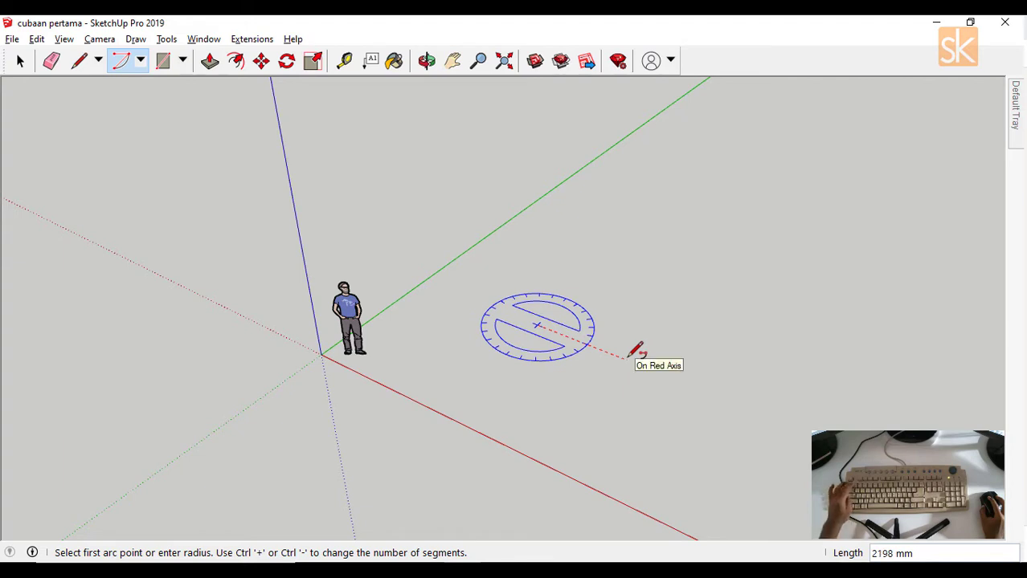
pyautogui.write('1000')
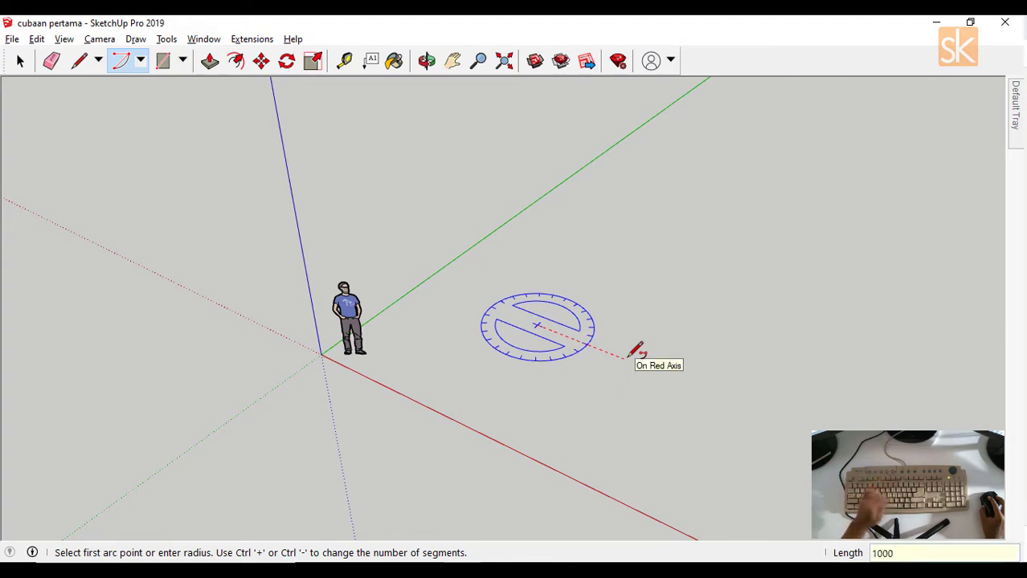
pyautogui.press('Return')
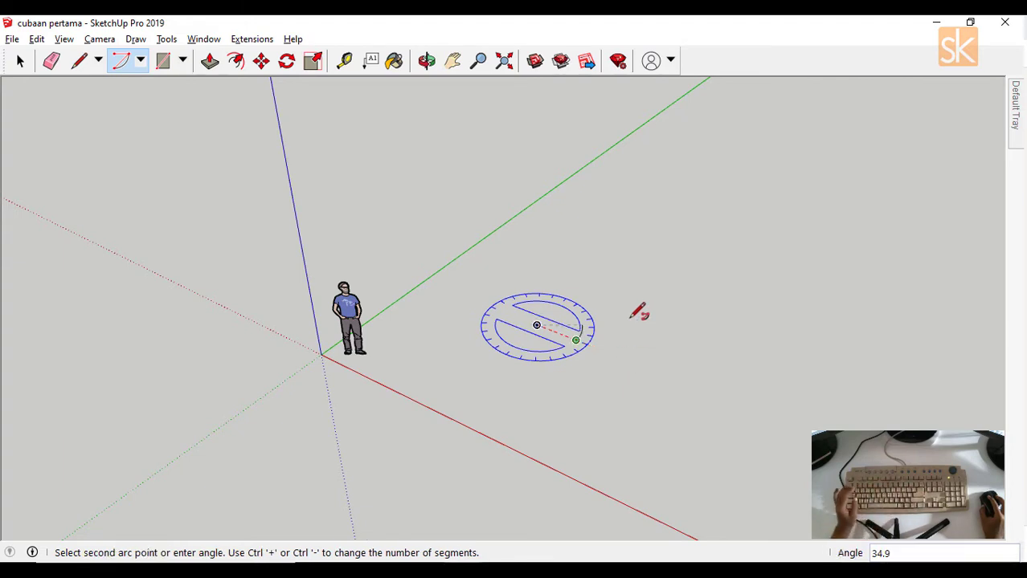
pyautogui.scroll(4, 522, 285)
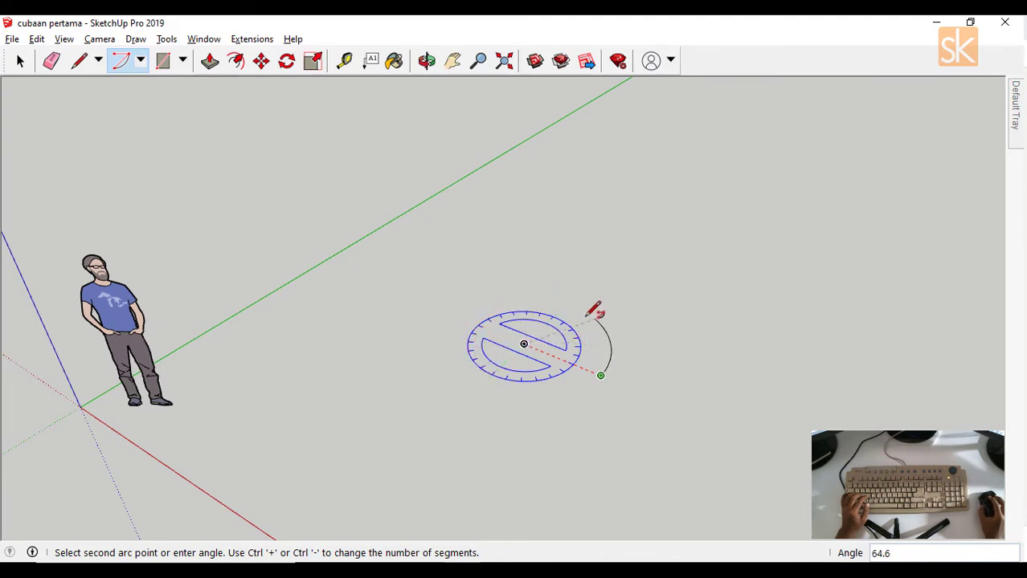
pyautogui.click(464, 365)
pyautogui.press('space')
pyautogui.moveTo(610, 333); pyautogui.dragTo(555, 393, button='middle')
# - Draw a 2 Point Arc beyond the first arc with a 1000 mm chord along the red axis and a bulge of about 500 mm
pyautogui.click(140, 60)
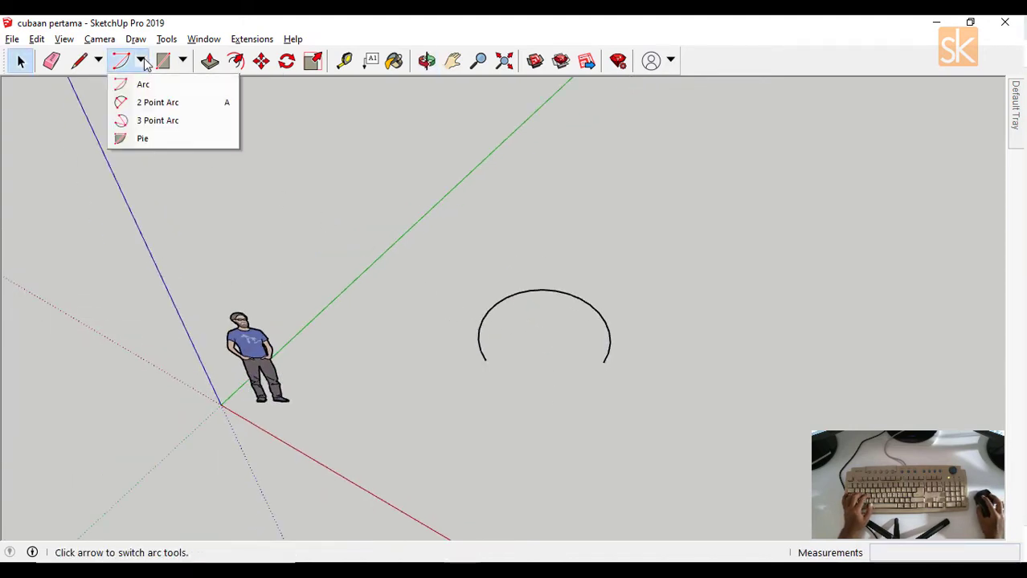
pyautogui.click(139, 104)
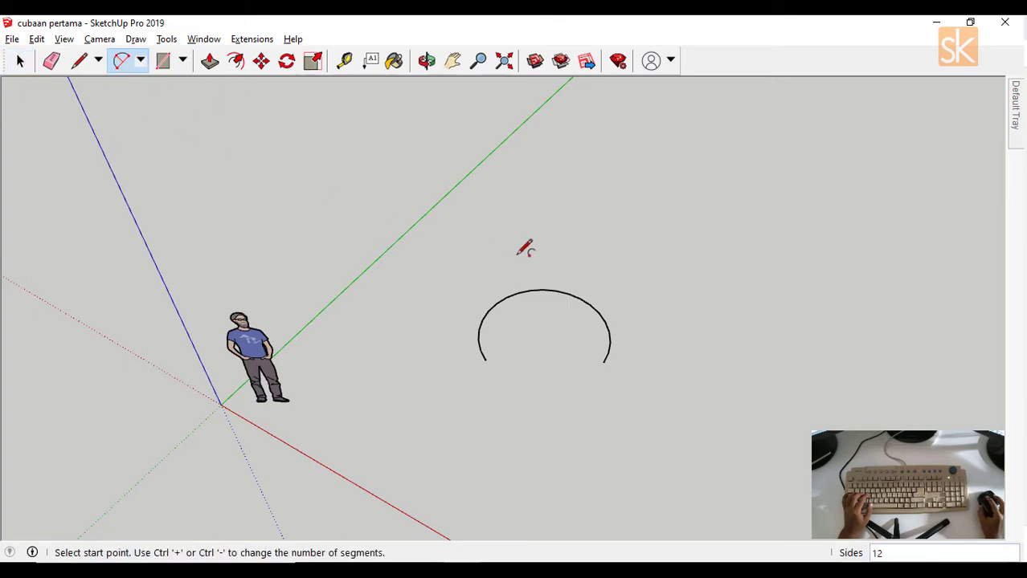
pyautogui.moveTo(790, 316); pyautogui.dragTo(747, 305, button='middle')
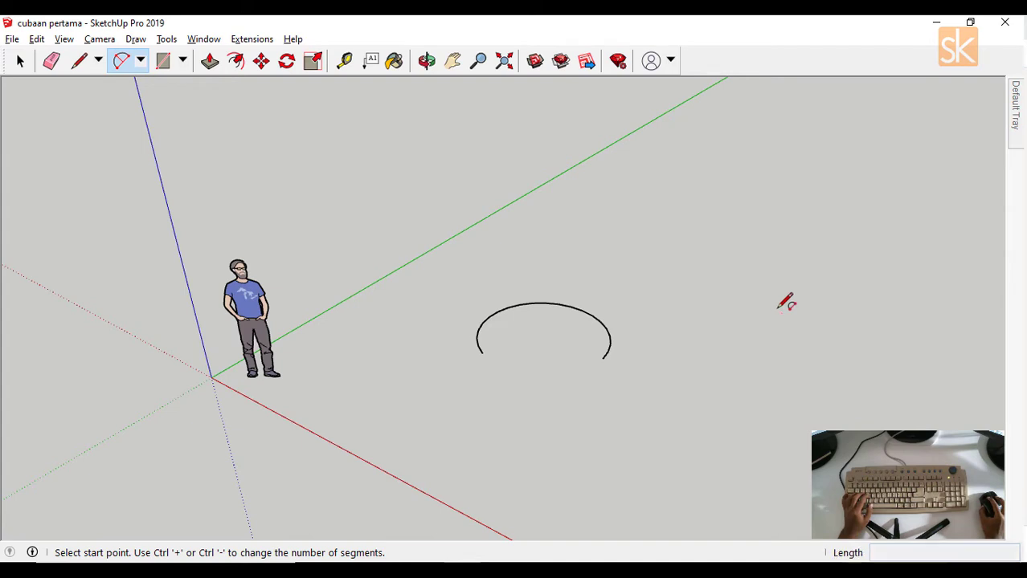
pyautogui.click(776, 309)
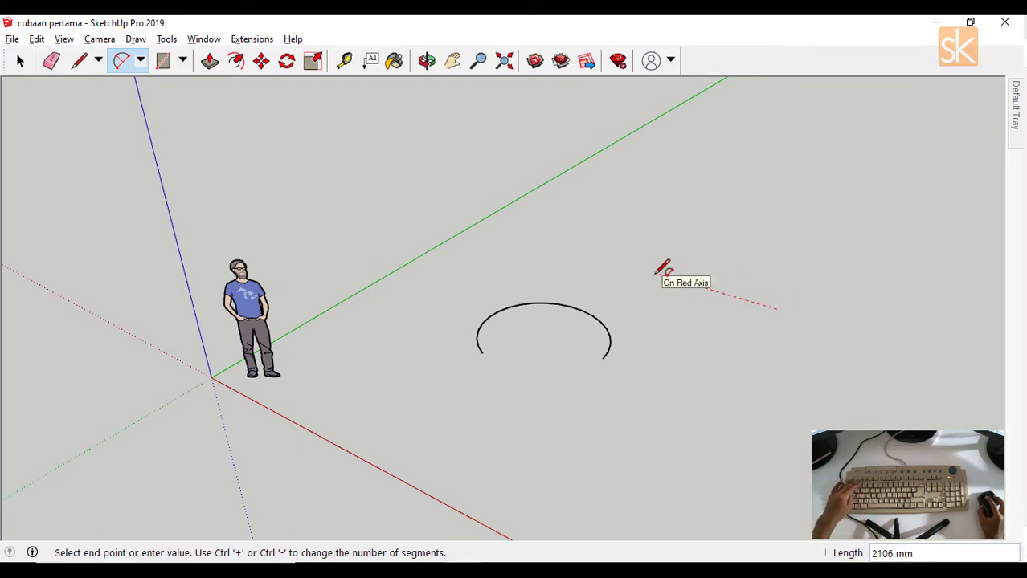
pyautogui.write('1000')
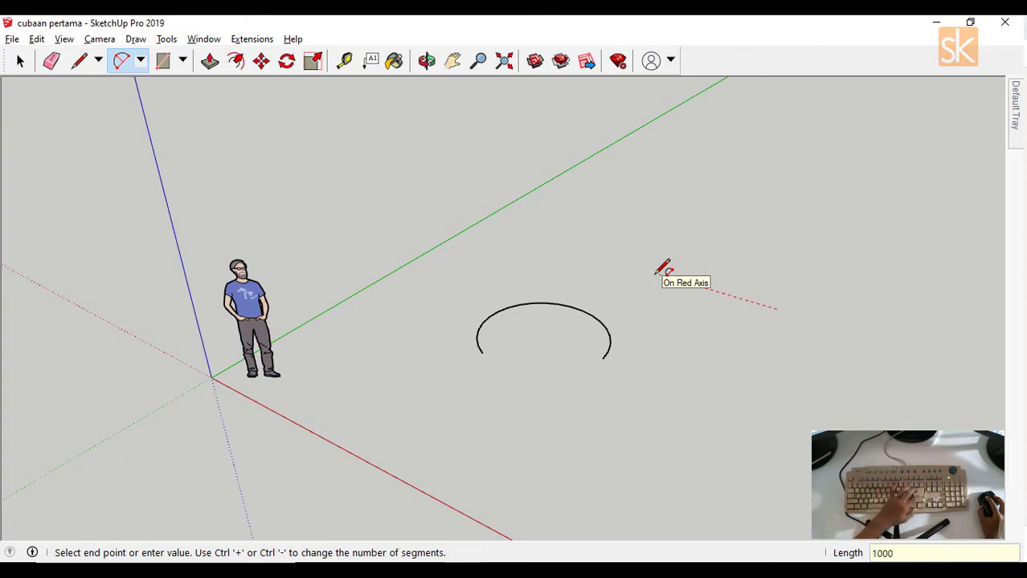
pyautogui.press('Return')
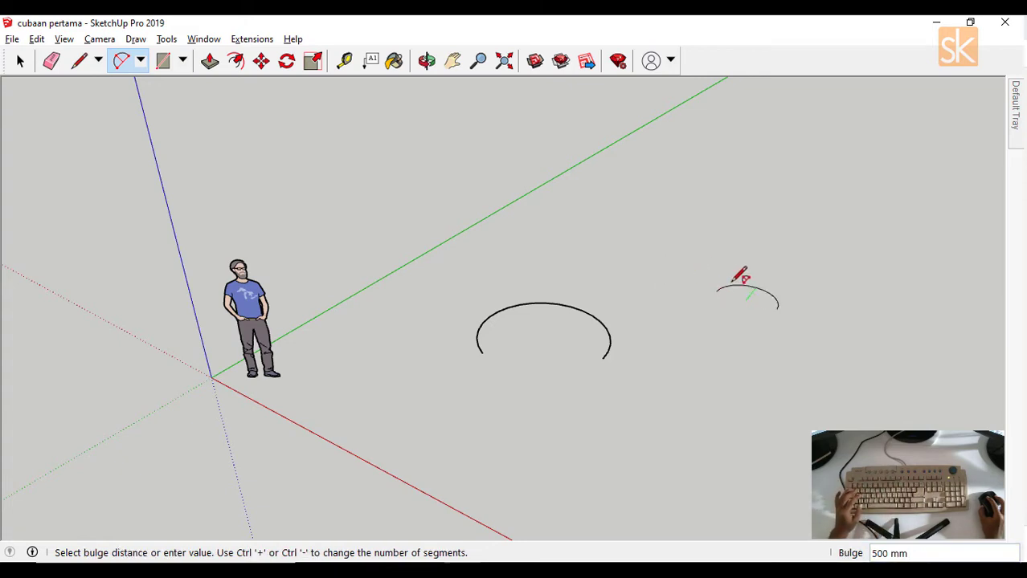
pyautogui.scroll(4, 760, 280)
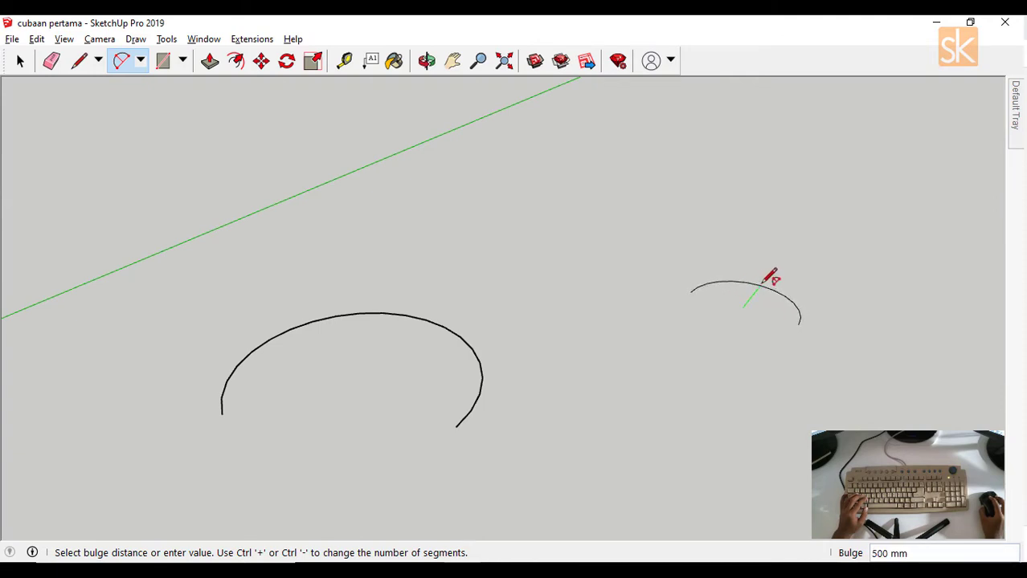
pyautogui.scroll(1, 764, 280)
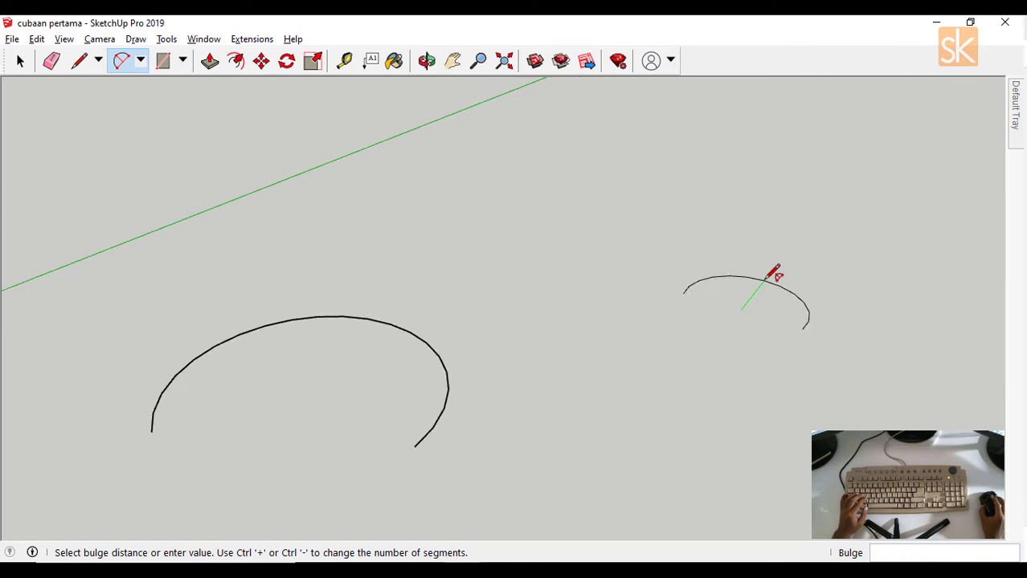
pyautogui.click(774, 272)
pyautogui.scroll(-5, 658, 245)
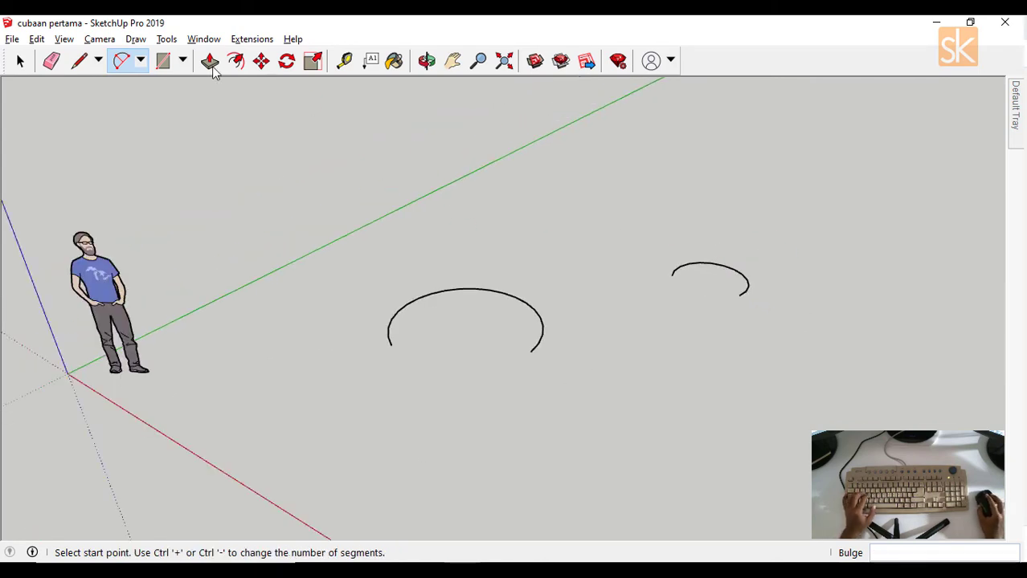
# - Draw a nearly closed 3 Point Arc starting on the green axis, spanning about 321 degrees
pyautogui.click(140, 62)
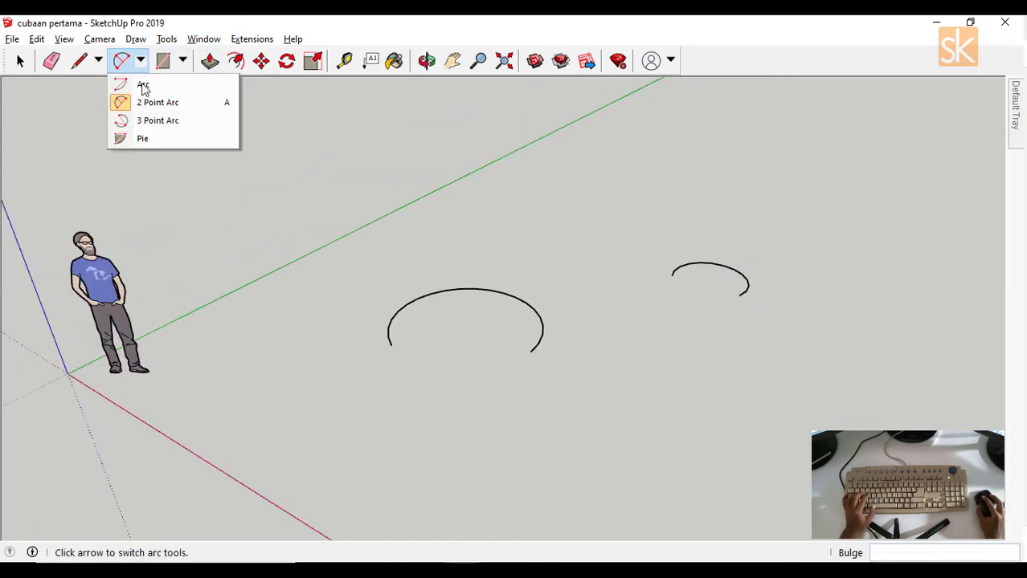
pyautogui.click(145, 126)
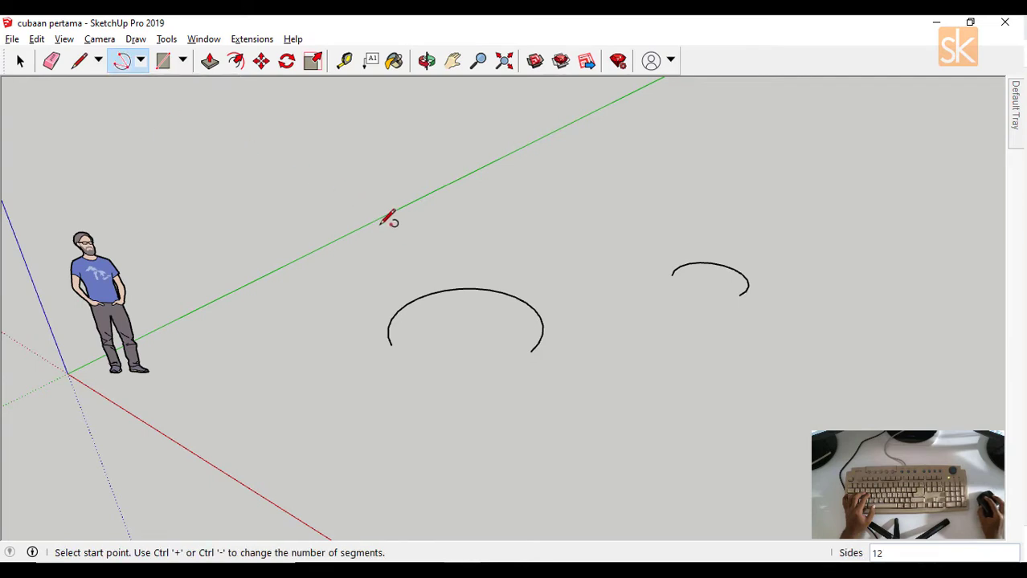
pyautogui.click(364, 229)
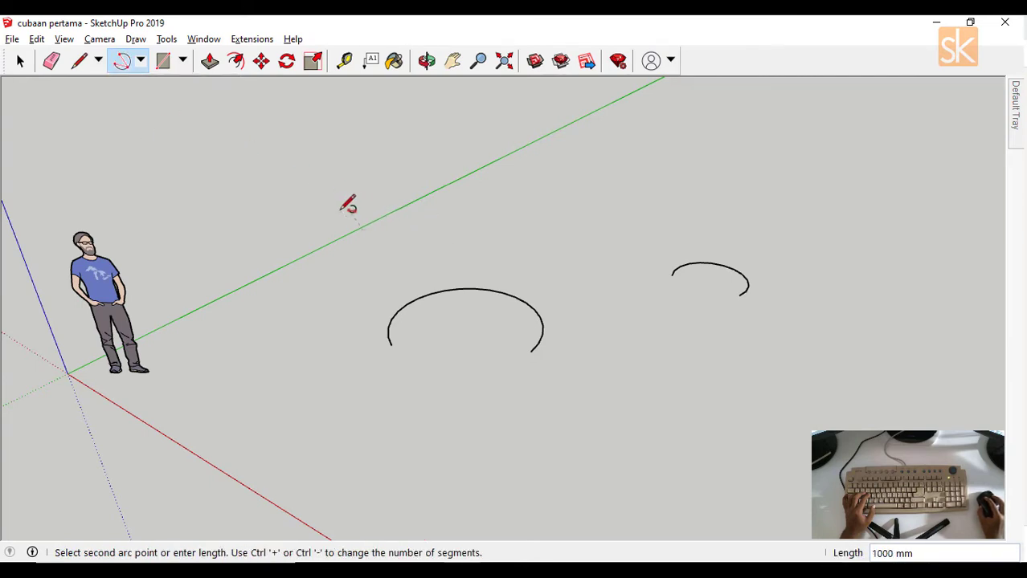
pyautogui.click(292, 206)
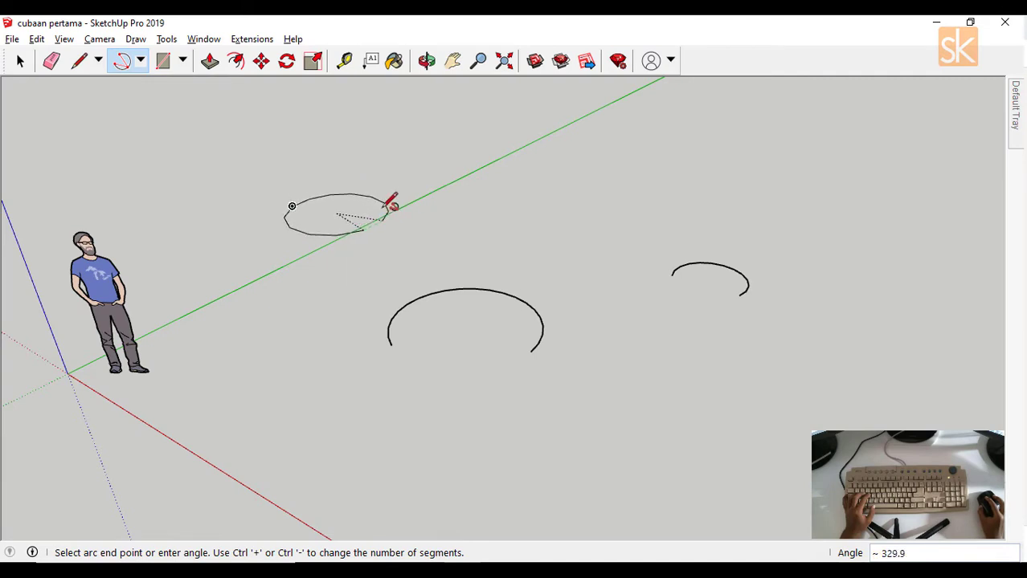
pyautogui.scroll(3, 366, 200)
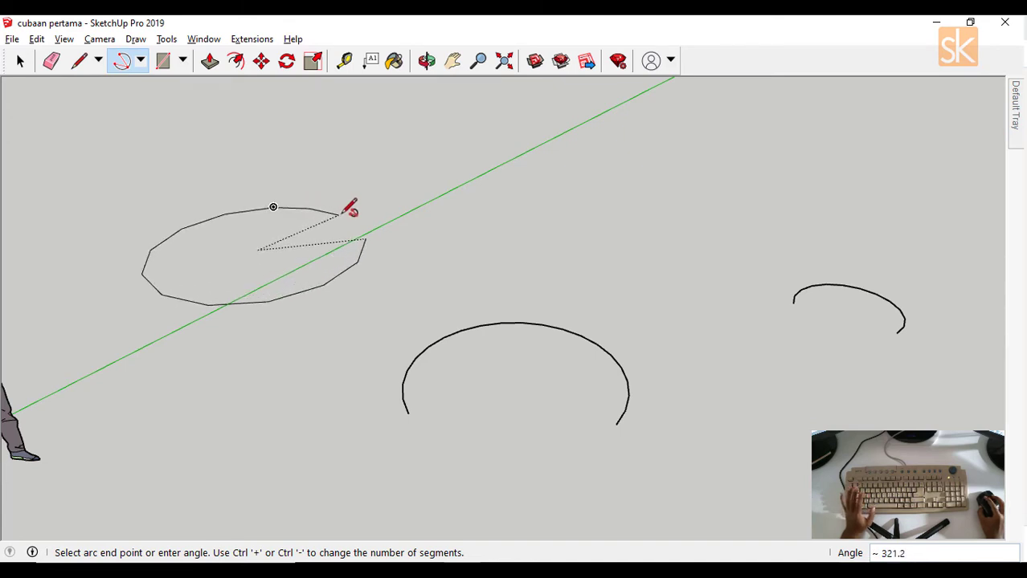
pyautogui.click(349, 210)
pyautogui.press('space')
pyautogui.scroll(-3, 437, 239)
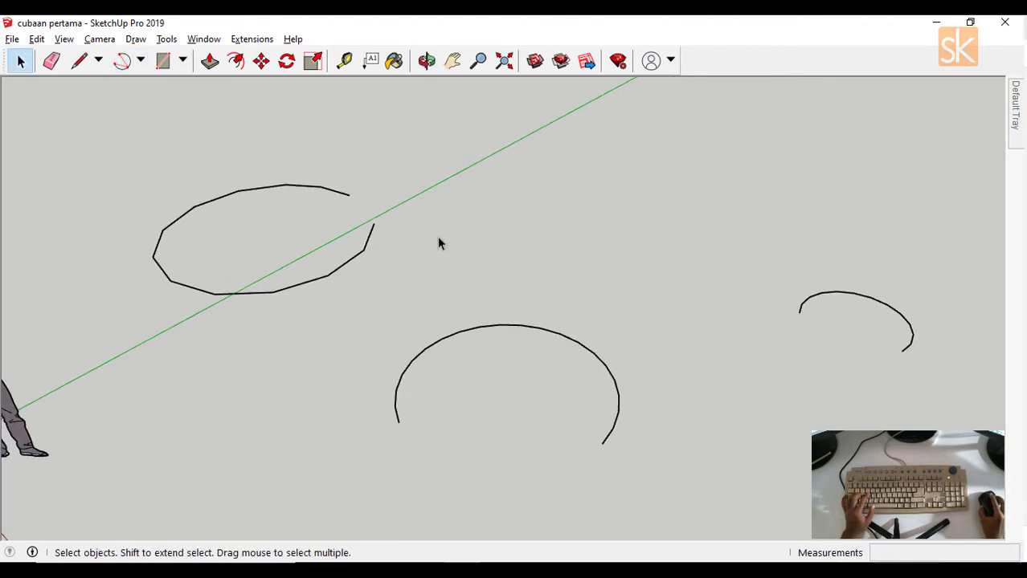
# - Draw a pie shape in front of the origin with a 2000 mm radius along the red axis and an angle of about 236 degrees
pyautogui.click(140, 60)
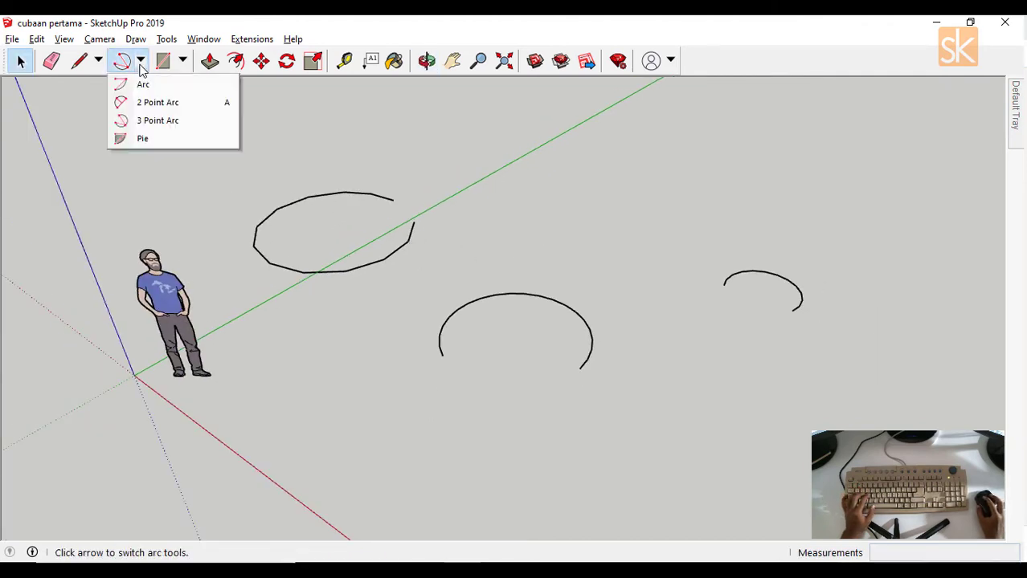
pyautogui.click(151, 141)
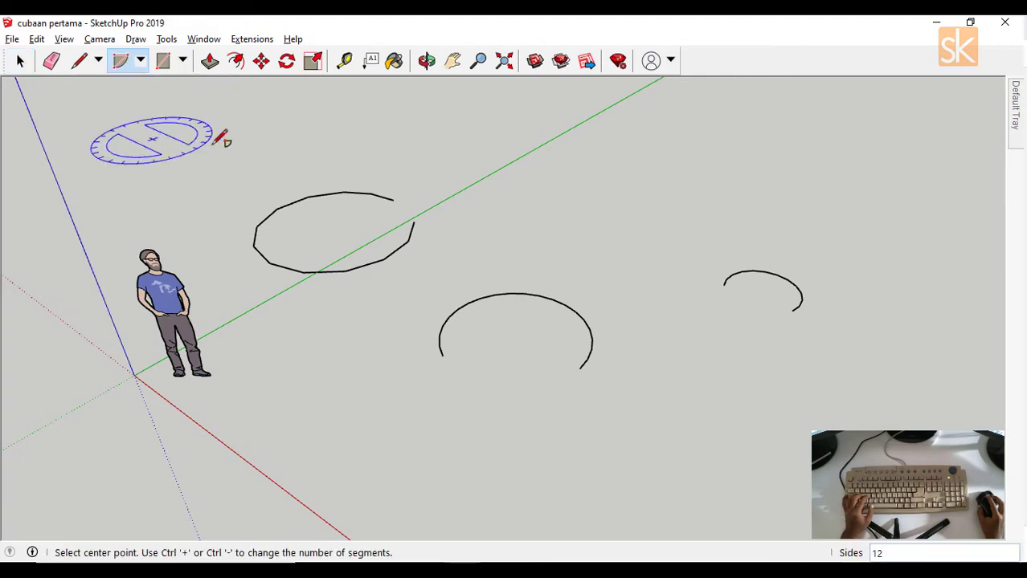
pyautogui.scroll(-4, 593, 209)
pyautogui.scroll(1, 422, 350)
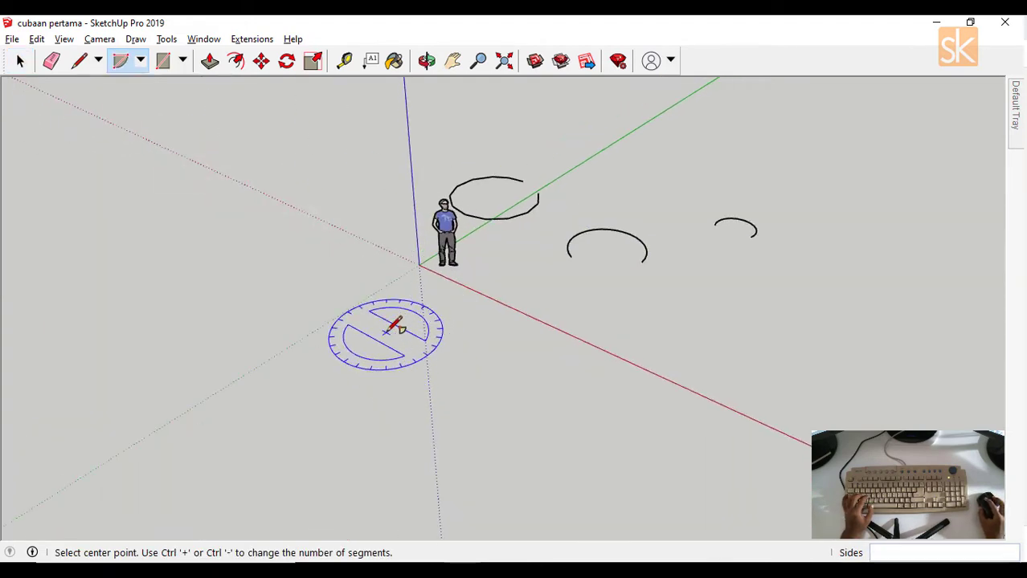
pyautogui.click(386, 332)
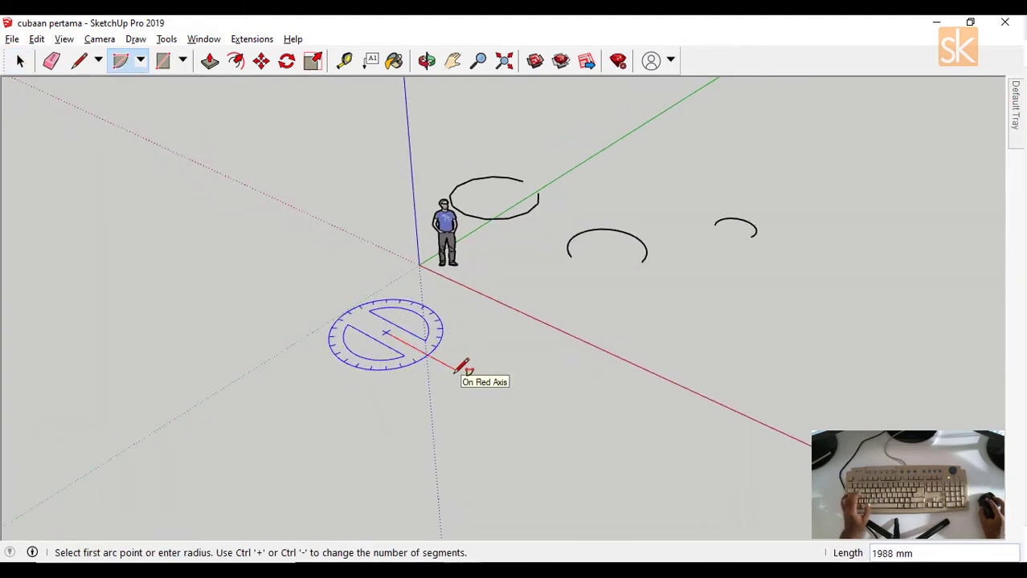
pyautogui.write('2000')
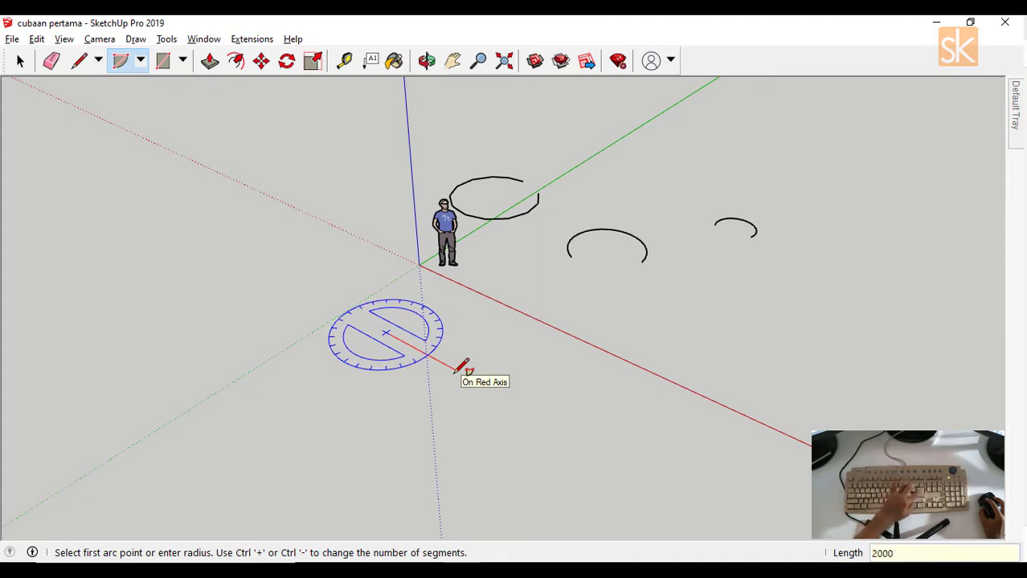
pyautogui.press('Return')
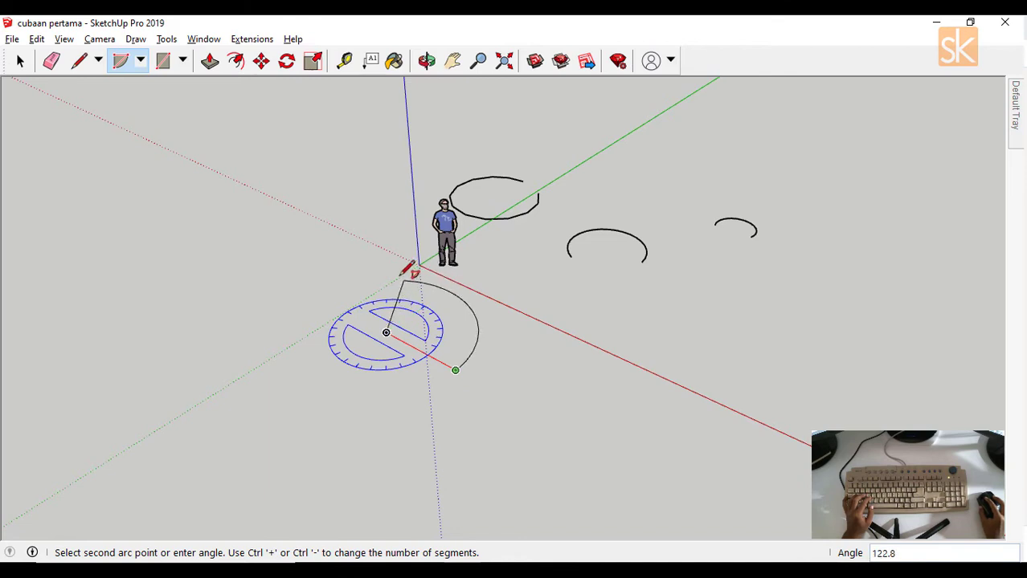
pyautogui.click(262, 353)
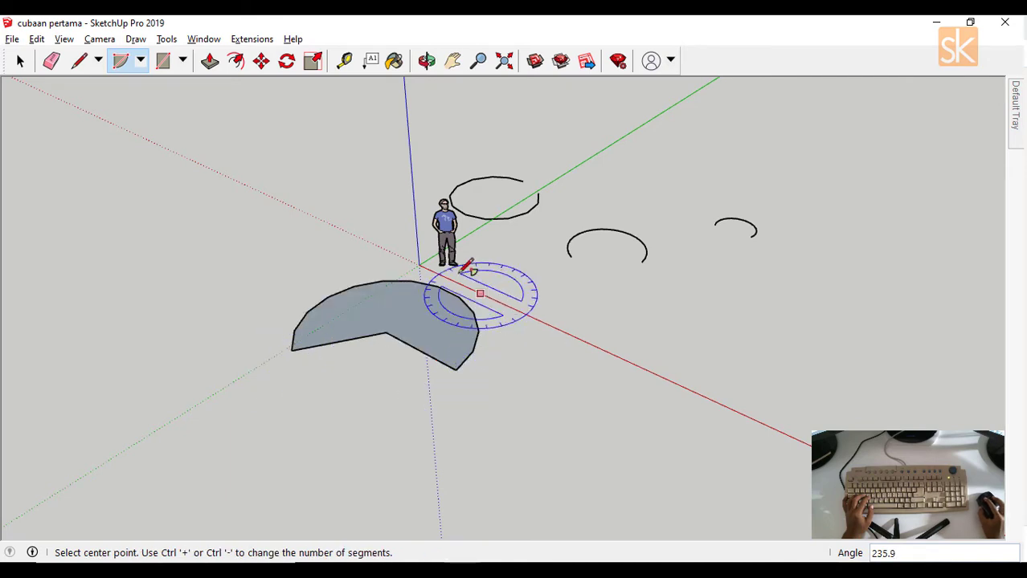
# - Push/Pull the pie face upward about 853 mm into a solid
pyautogui.moveTo(389, 385); pyautogui.dragTo(381, 348, button='middle')
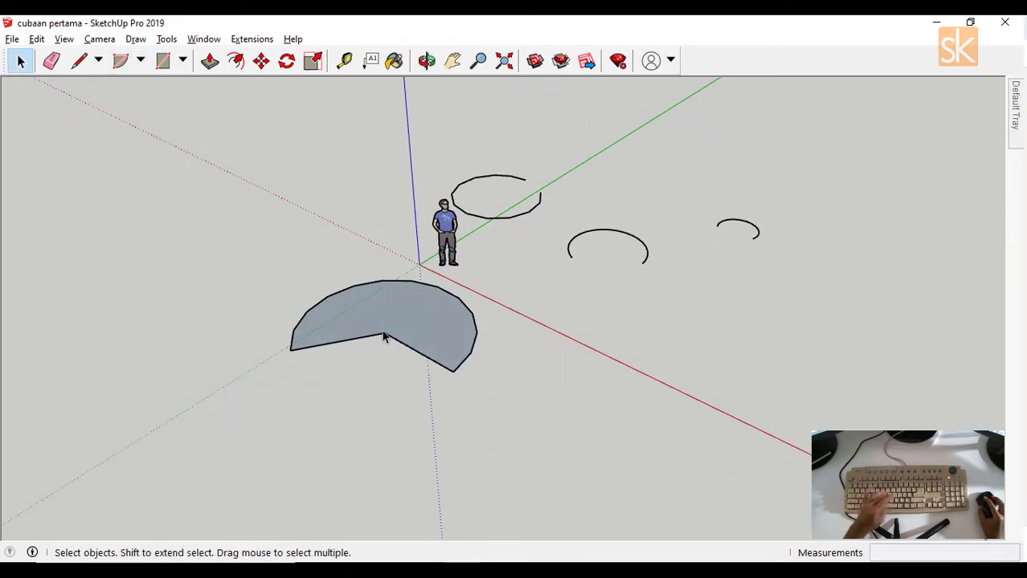
pyautogui.press('p')
pyautogui.click(385, 330)
pyautogui.click(382, 293)
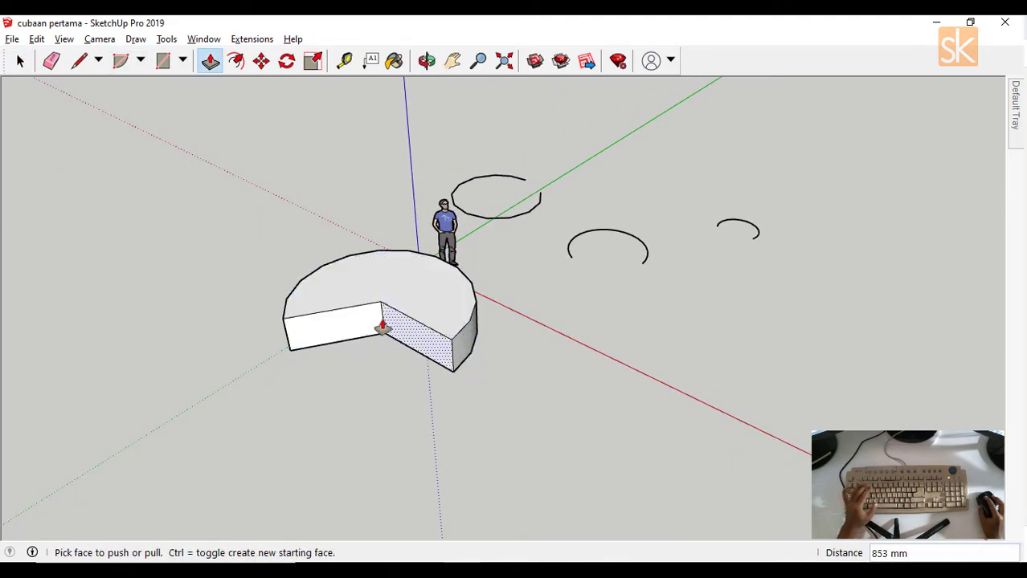
pyautogui.moveTo(382, 323); pyautogui.dragTo(452, 349, button='middle')
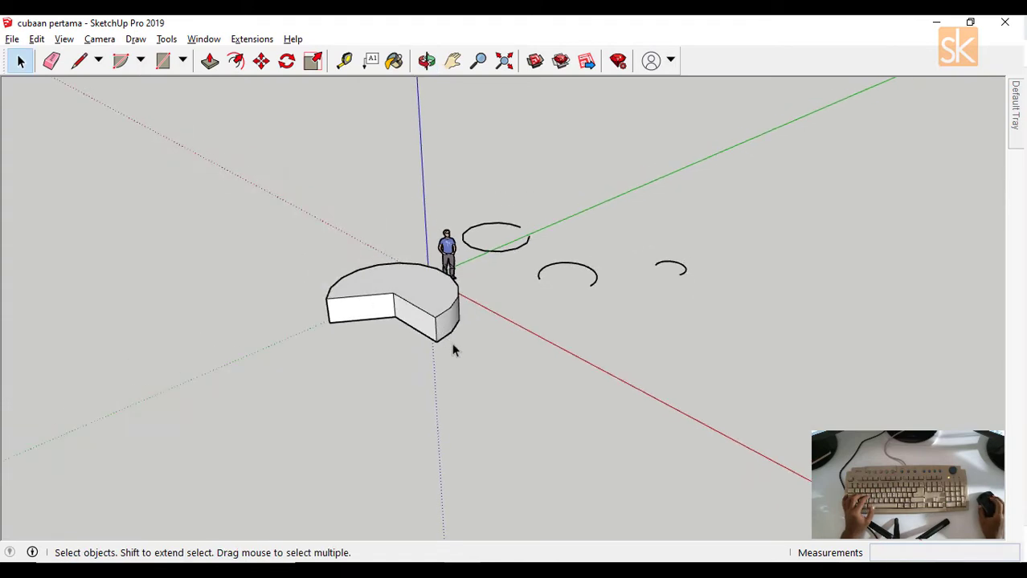
# - Draw a second pie in front of the pie solid with a 2000 mm radius along the red axis and a 225-degree angle
pyautogui.scroll(2, 610, 281)
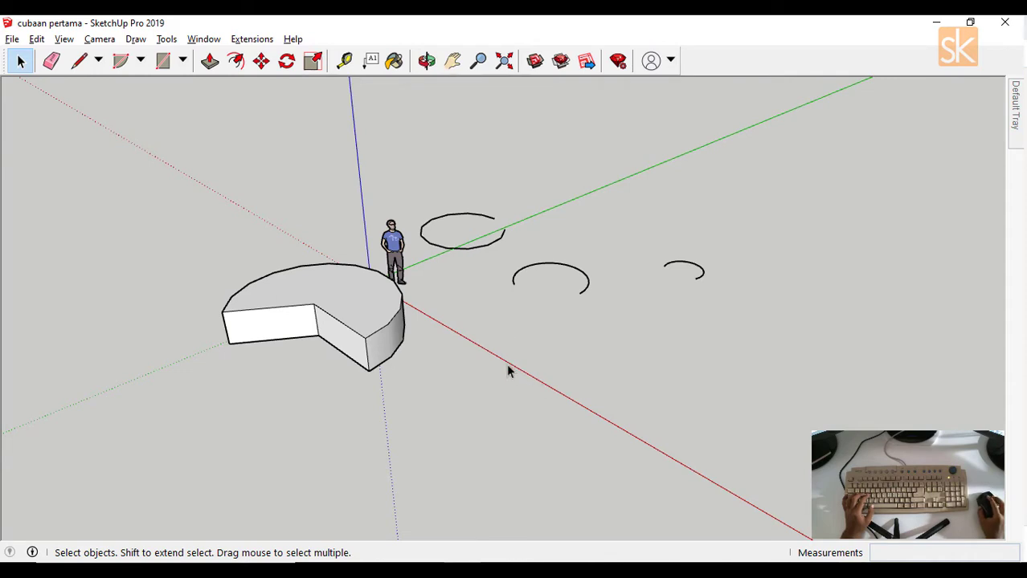
pyautogui.moveTo(506, 368); pyautogui.dragTo(470, 407, button='middle')
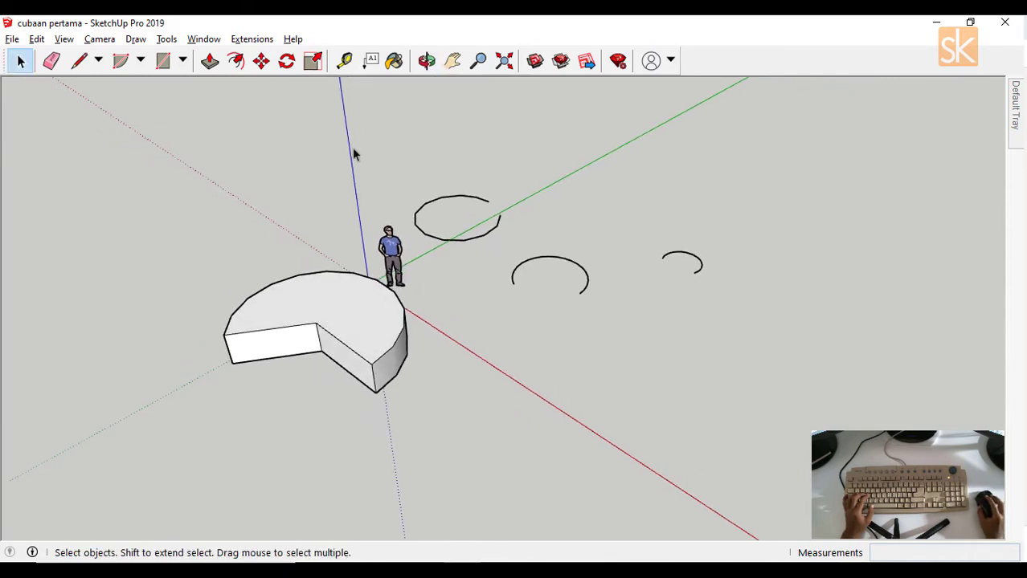
pyautogui.click(141, 61)
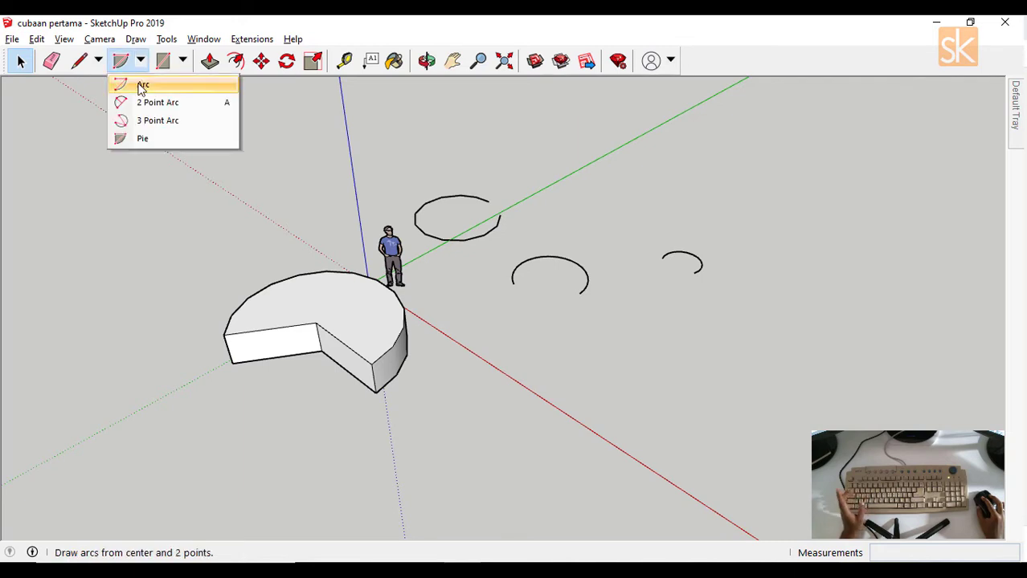
pyautogui.click(136, 137)
pyautogui.scroll(-6, 434, 361)
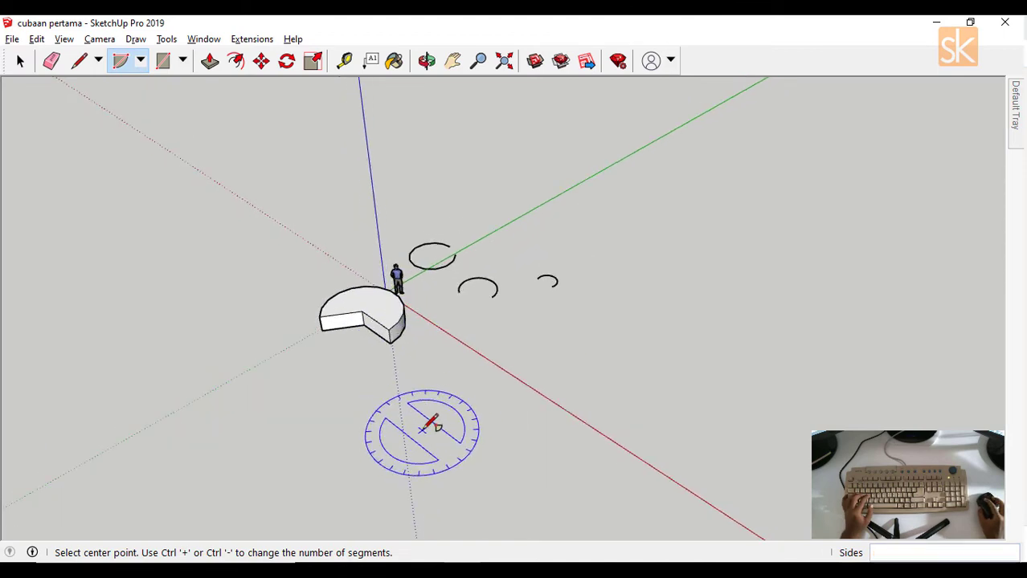
pyautogui.click(423, 426)
pyautogui.scroll(3, 419, 425)
pyautogui.scroll(2, 434, 418)
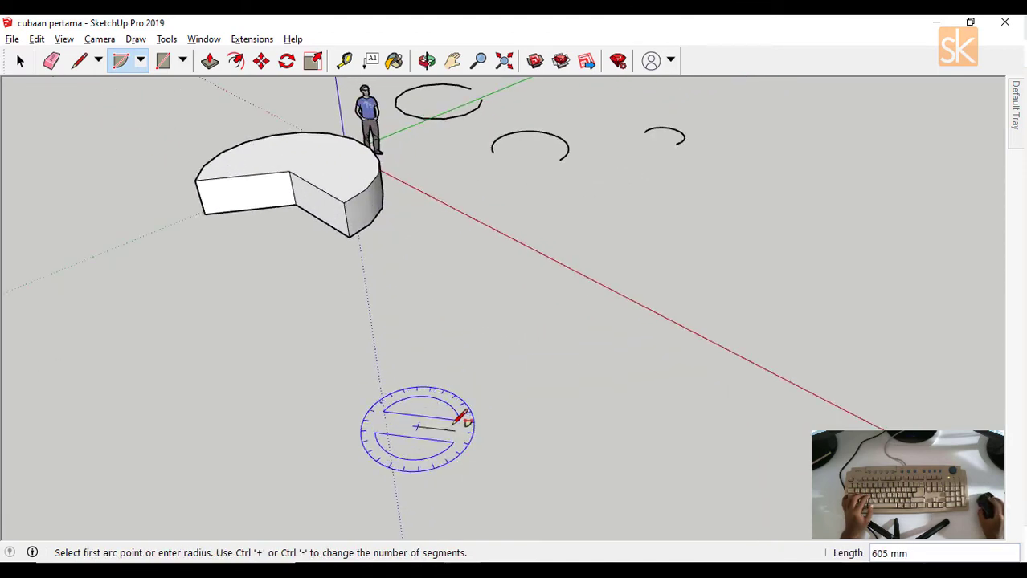
pyautogui.scroll(-3, 470, 434)
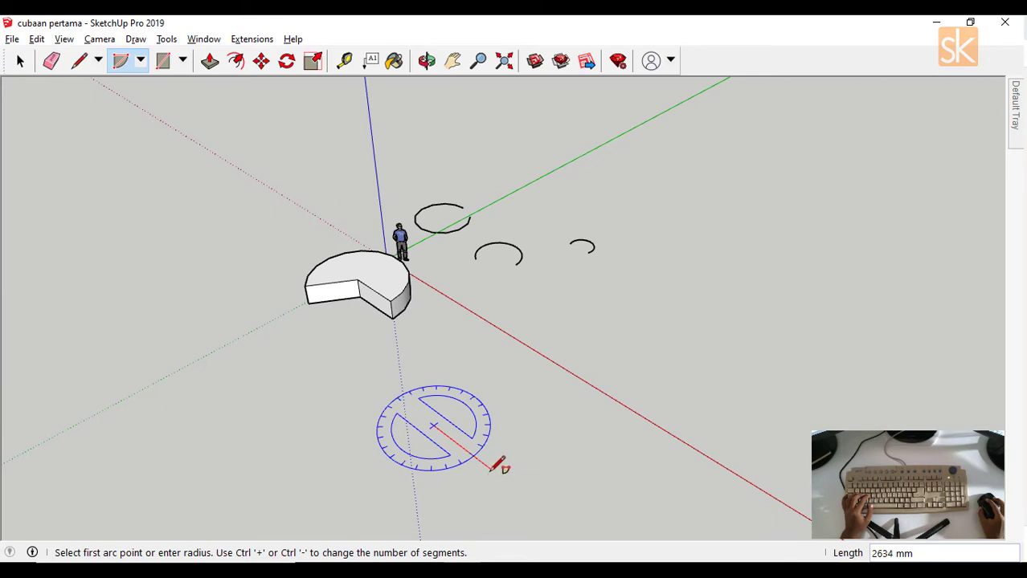
pyautogui.write('2000')
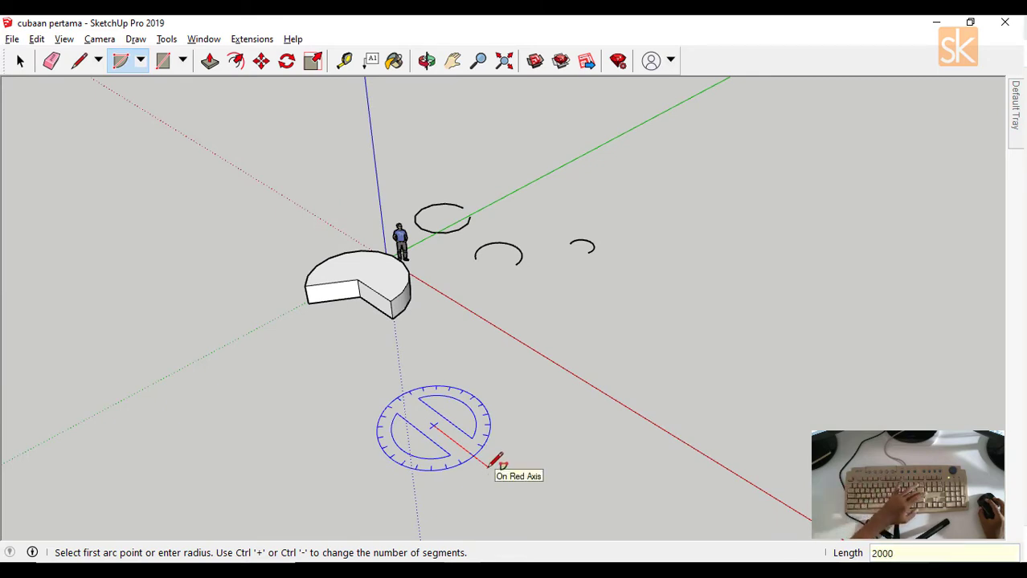
pyautogui.press('Return')
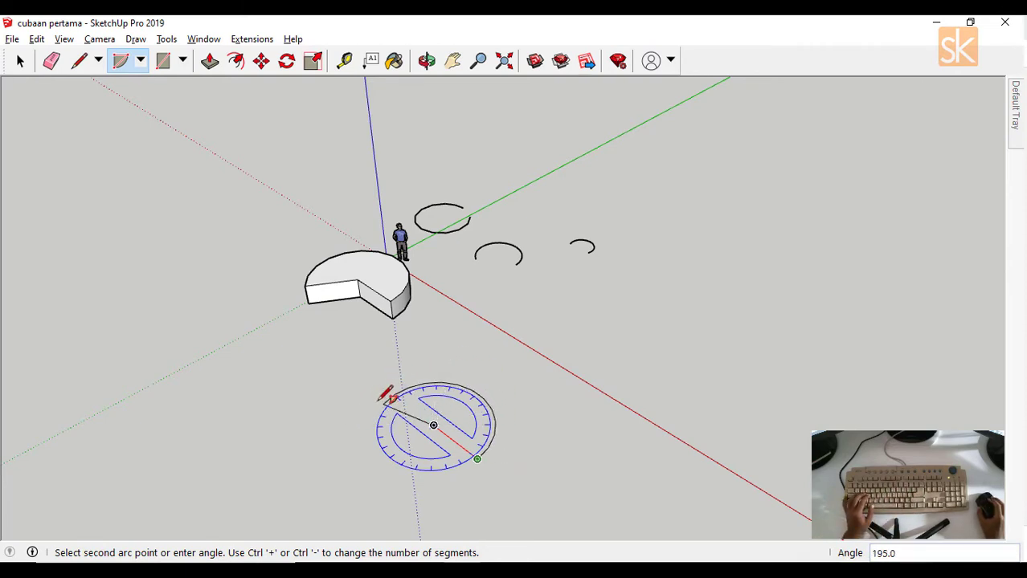
pyautogui.scroll(4, 381, 386)
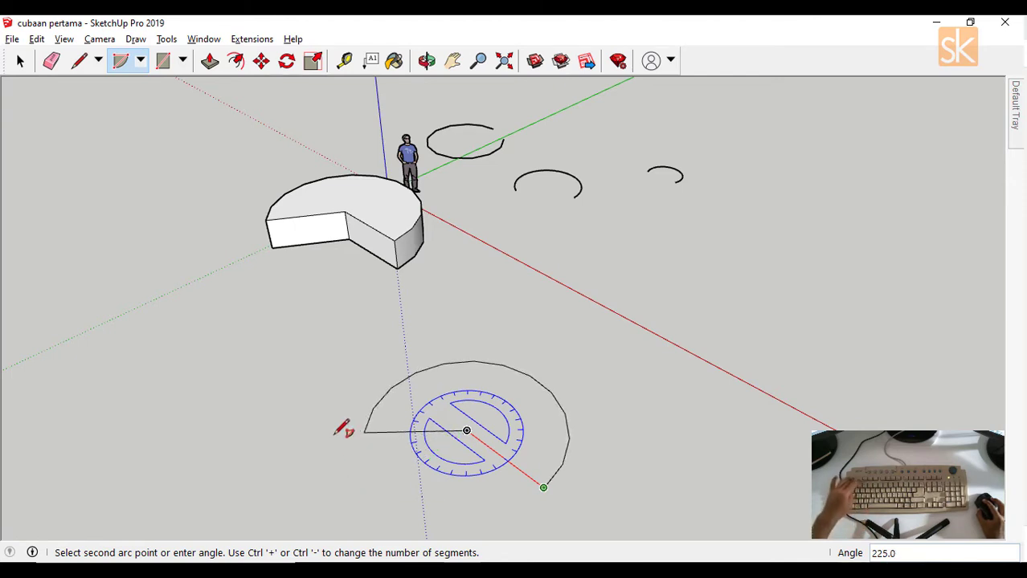
pyautogui.write('225')
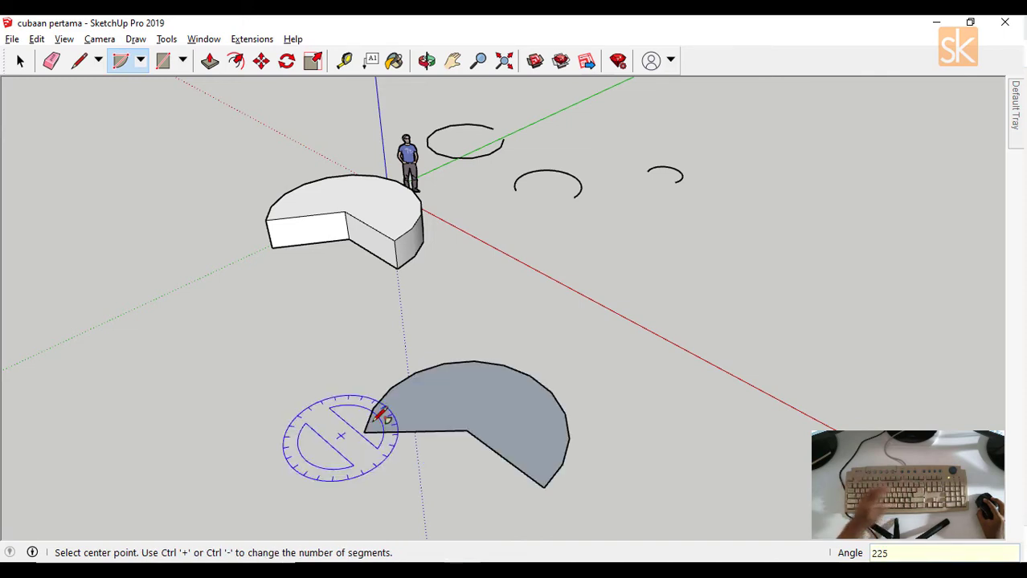
# - Examine the straight segments along the curved edge of the new flat pie from several angles
pyautogui.moveTo(515, 420); pyautogui.dragTo(537, 428, button='middle')
pyautogui.scroll(-3, 457, 394)
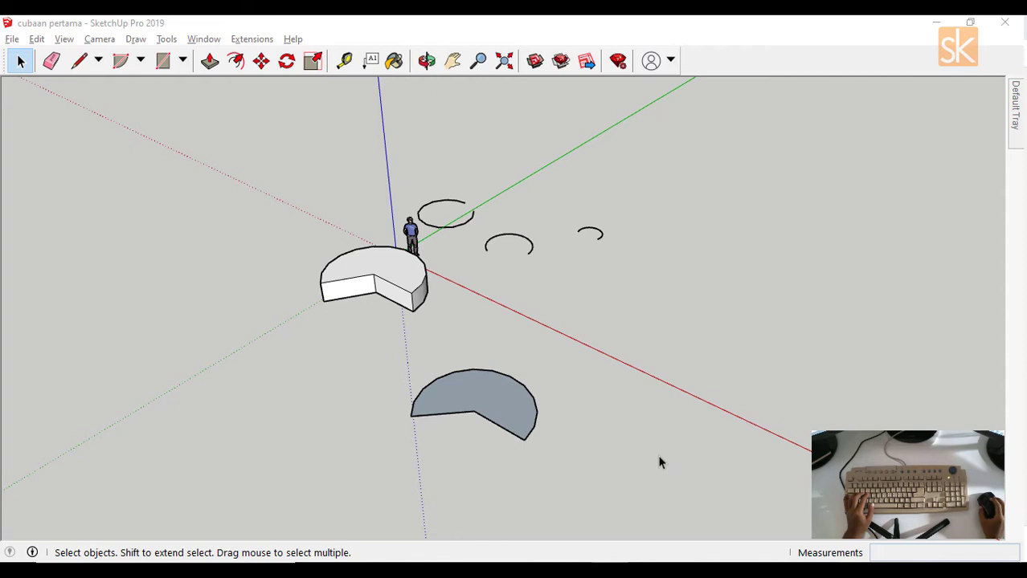
pyautogui.scroll(2, 660, 461)
pyautogui.scroll(-2, 428, 401)
pyautogui.scroll(3, 461, 406)
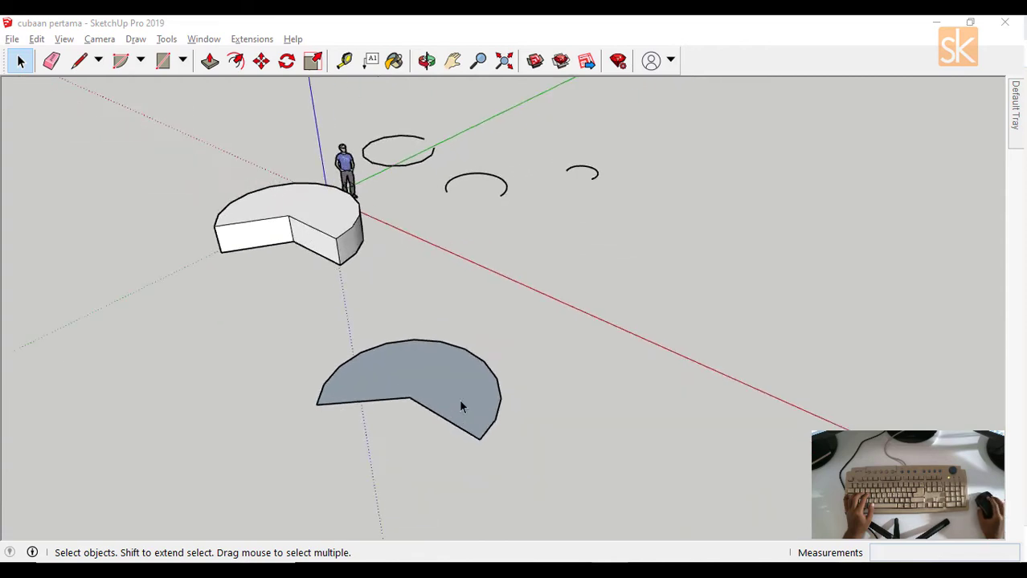
pyautogui.scroll(2, 460, 406)
pyautogui.moveTo(462, 408)
pyautogui.mouseDown(button='middle')
pyautogui.moveTo(344, 409)
pyautogui.moveTo(389, 422)
pyautogui.moveTo(777, 444)
pyautogui.mouseUp(button='middle')
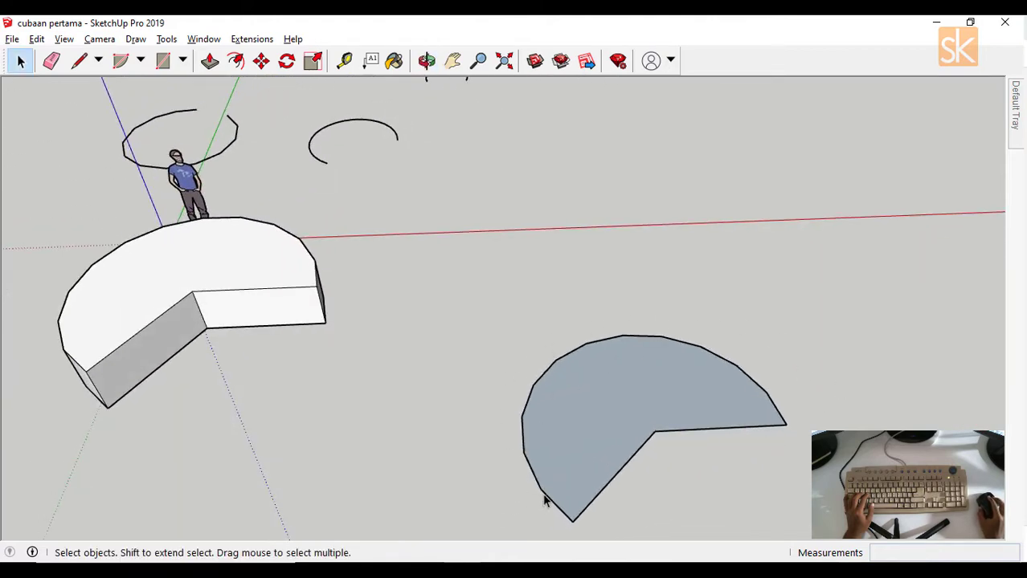
pyautogui.moveTo(544, 500)
pyautogui.mouseDown(button='middle')
pyautogui.moveTo(667, 424)
pyautogui.moveTo(715, 469)
pyautogui.moveTo(666, 500)
pyautogui.moveTo(670, 438)
pyautogui.moveTo(717, 395)
pyautogui.moveTo(630, 432)
pyautogui.moveTo(533, 433)
pyautogui.mouseUp(button='middle')
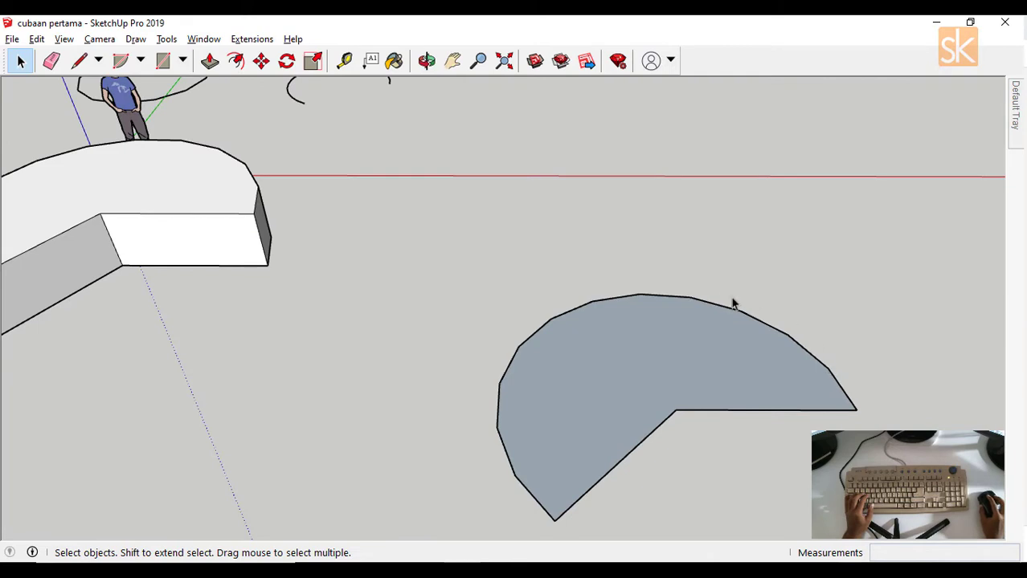
pyautogui.moveTo(575, 418); pyautogui.dragTo(526, 373, button='middle')
pyautogui.moveTo(488, 305); pyautogui.dragTo(293, 177, button='middle')
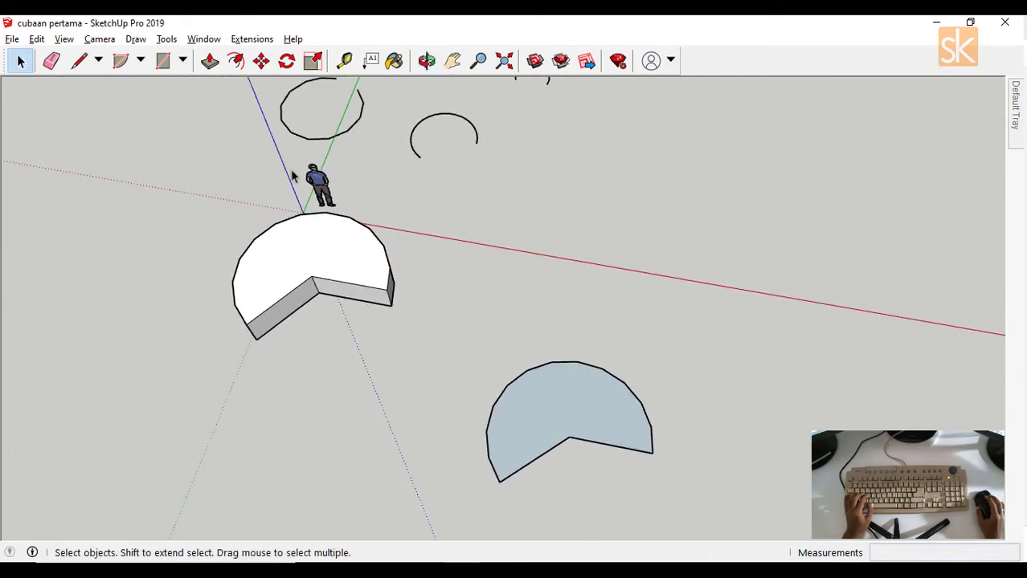
# - Draw a full-circle Arc centred close to the red axis beyond the flat pie, ending it at its own start point
pyautogui.click(140, 60)
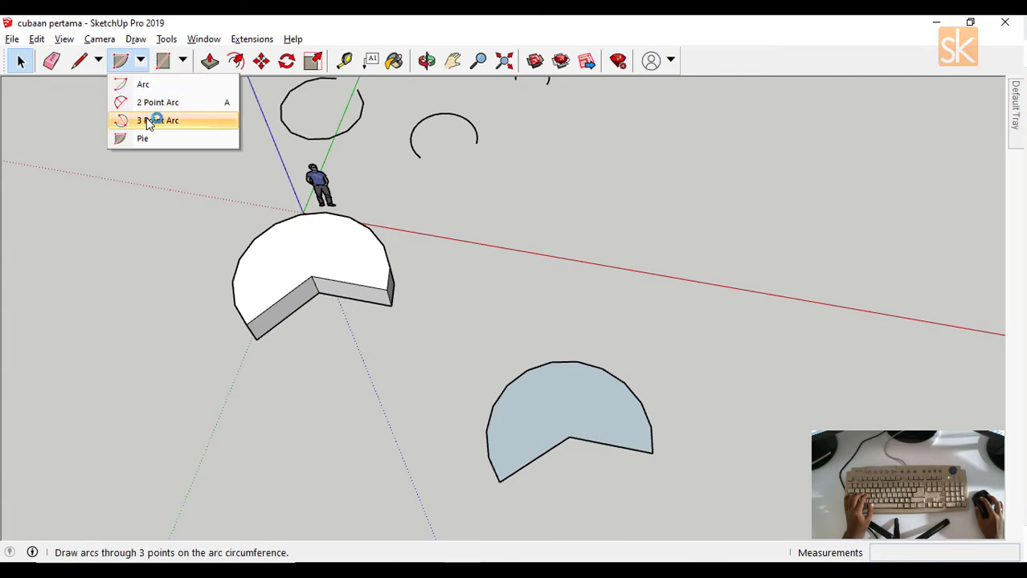
pyautogui.click(149, 87)
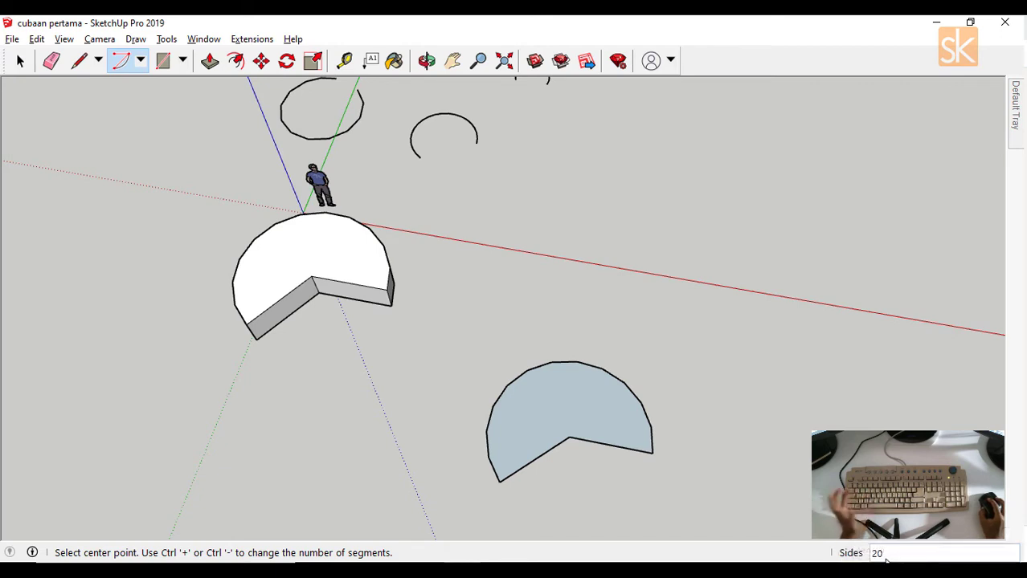
pyautogui.click(740, 270)
pyautogui.click(849, 287)
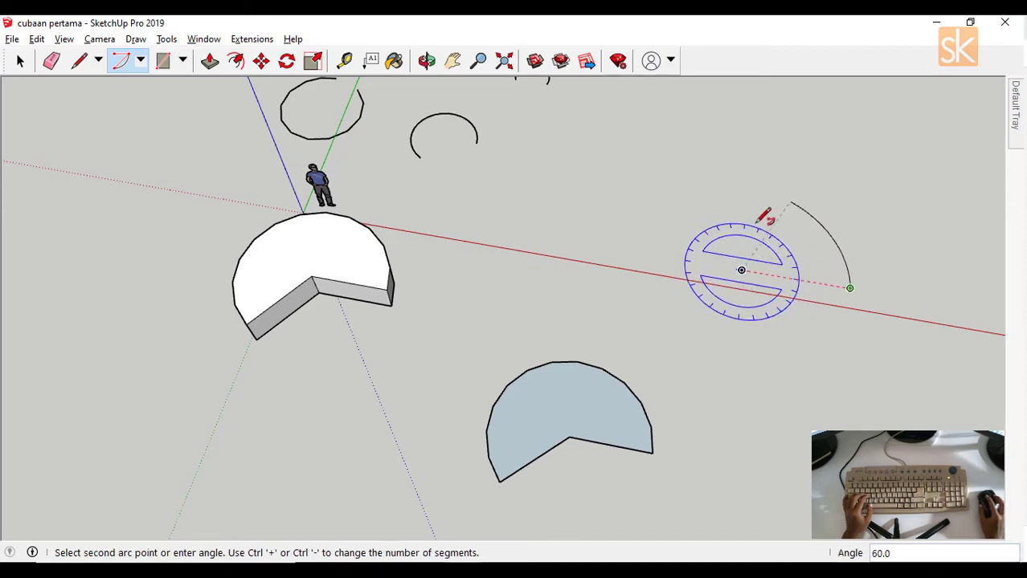
pyautogui.click(849, 288)
pyautogui.press('space')
pyautogui.scroll(2, 826, 302)
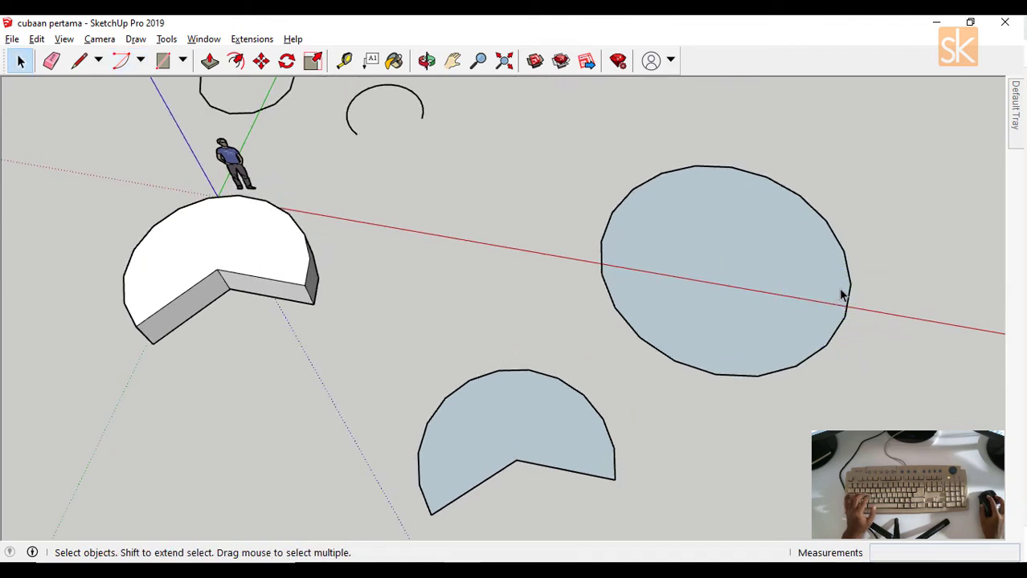
# - Split the circular face into two halves with a line between opposite vertices and select the half farther from the flat pie
pyautogui.press('l')
pyautogui.click(850, 284)
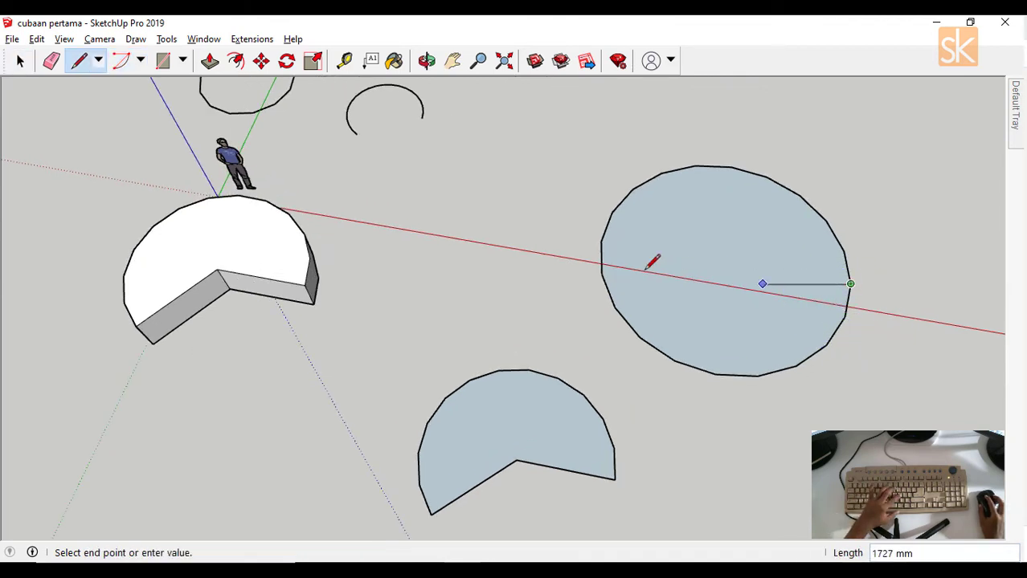
pyautogui.click(605, 238)
pyautogui.press('space')
pyautogui.moveTo(701, 254); pyautogui.dragTo(689, 211, button='middle')
pyautogui.click(689, 211)
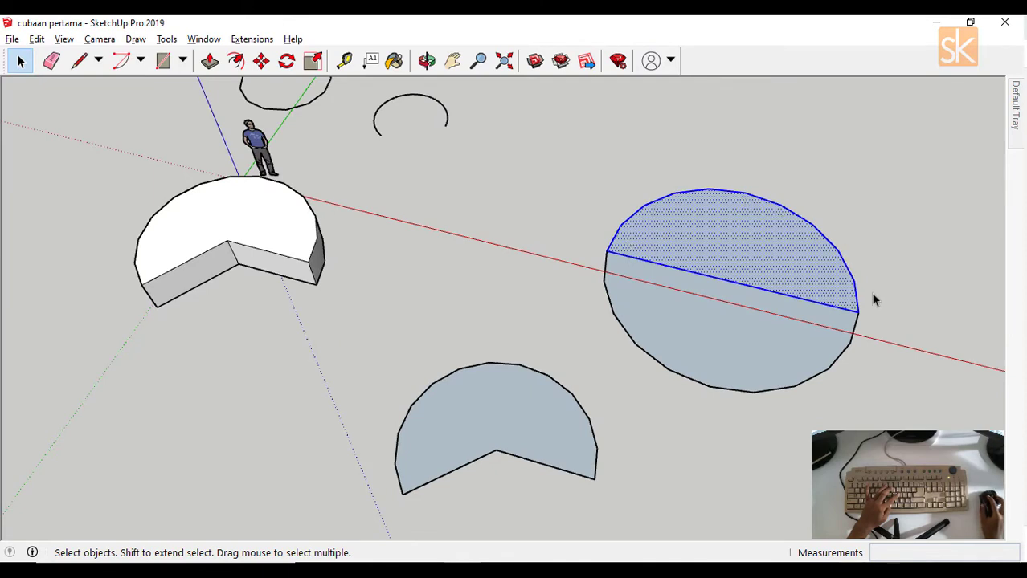
# - Push/Pull the half of the circle nearer the flat pie upward about 2274 mm
pyautogui.moveTo(697, 297); pyautogui.dragTo(702, 257, button='middle')
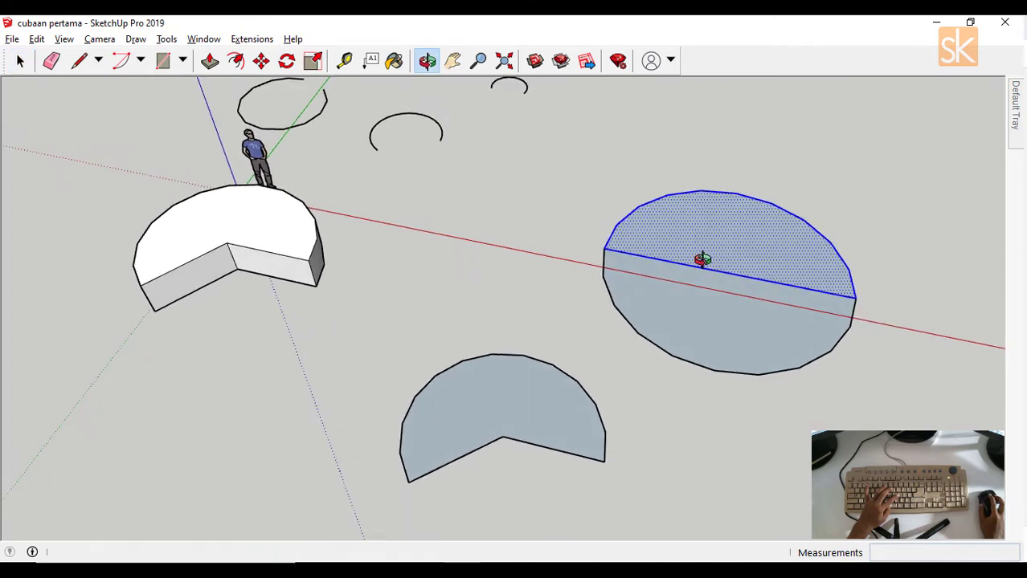
pyautogui.click(697, 308)
pyautogui.press('p')
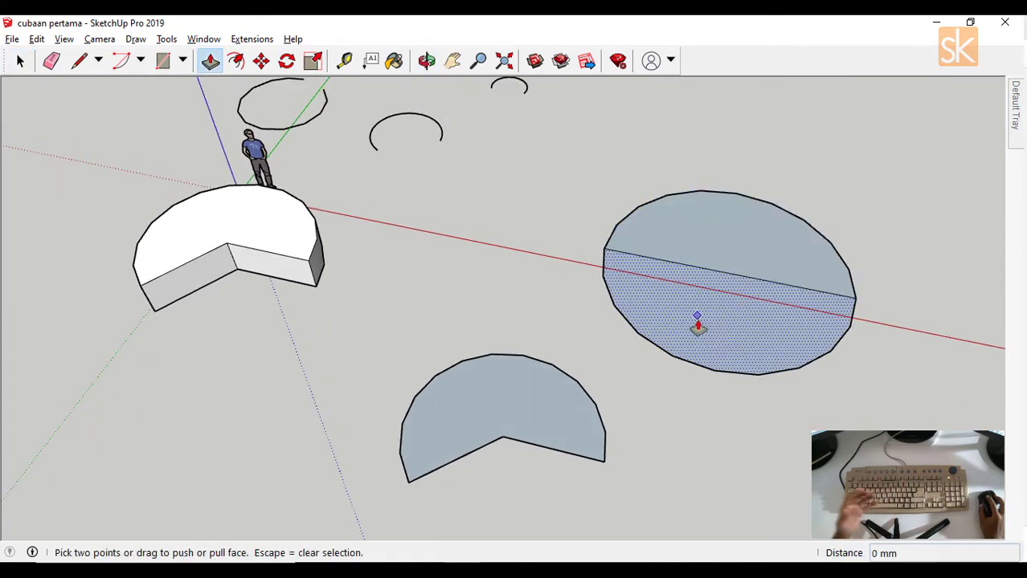
pyautogui.moveTo(696, 323); pyautogui.dragTo(712, 306)
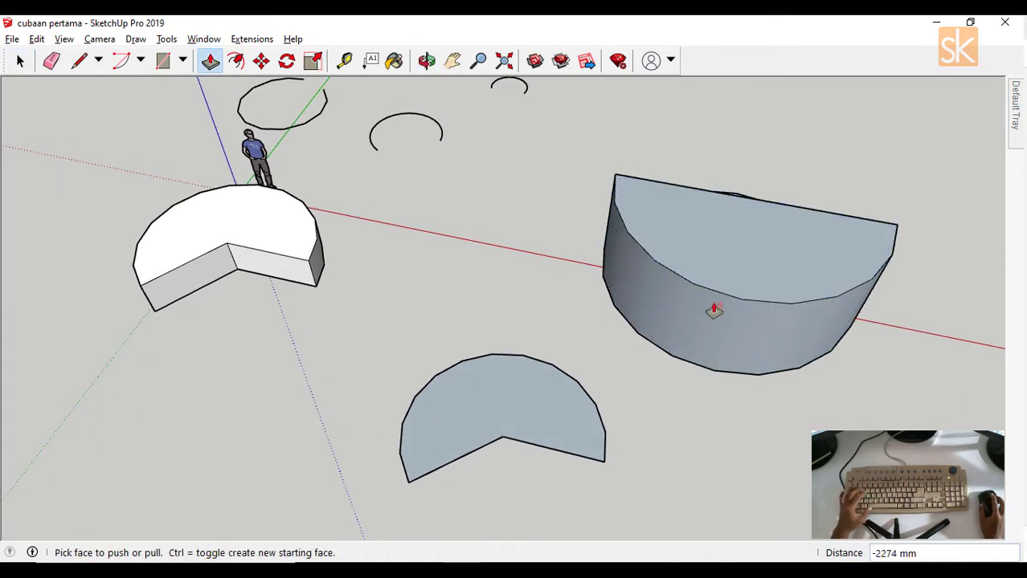
# - Select the extruded half circle together with all its connected faces and edges
pyautogui.press('space')
pyautogui.moveTo(684, 273); pyautogui.dragTo(662, 273, button='middle')
pyautogui.click(662, 273)
pyautogui.moveTo(584, 311); pyautogui.dragTo(685, 408, button='middle')
pyautogui.scroll(-5, 740, 411)
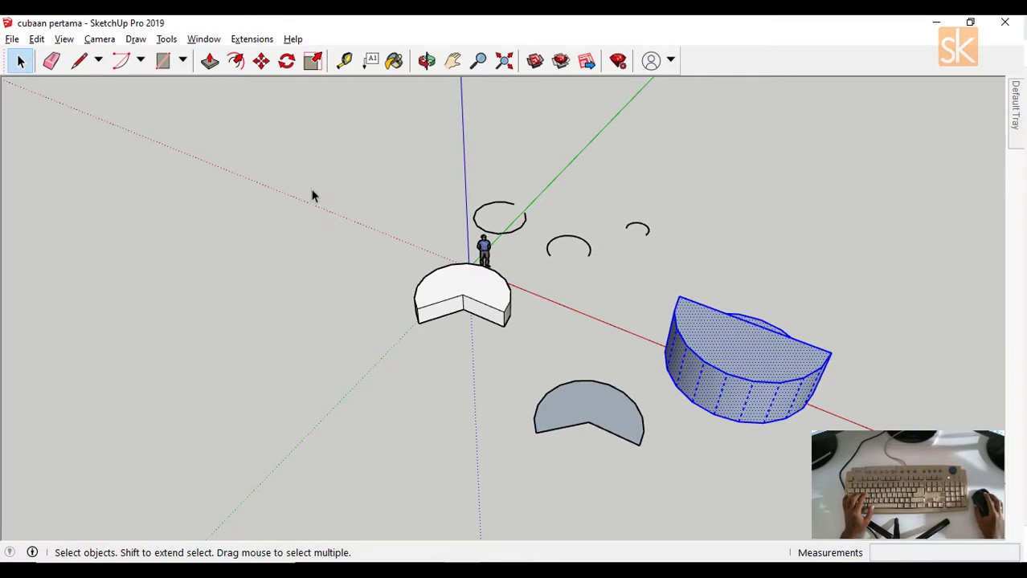
# - Draw a 100-sided Pie with a 3000 mm radius and a 320° angle across the green axis from the flat pie
pyautogui.click(139, 60)
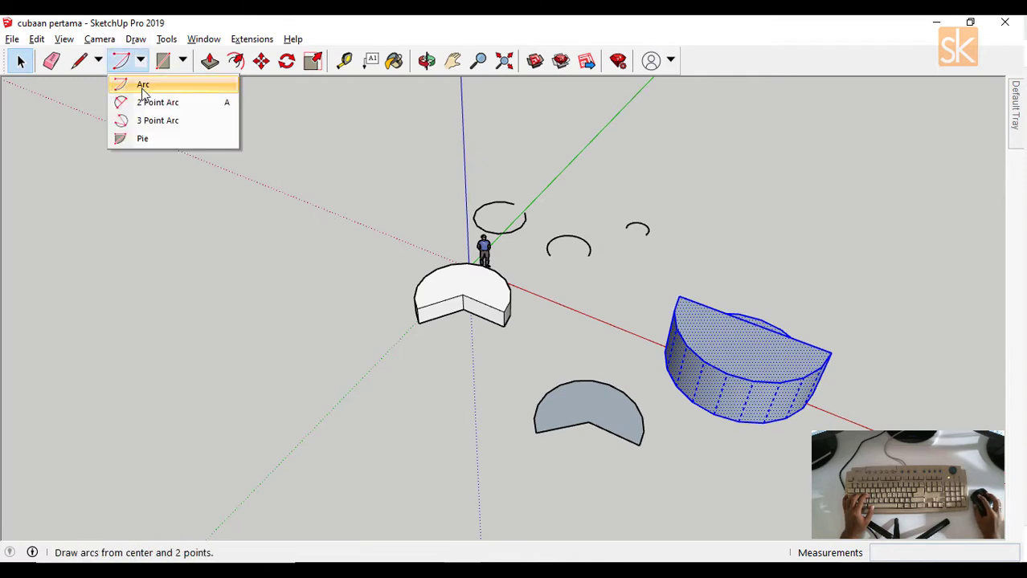
pyautogui.click(143, 137)
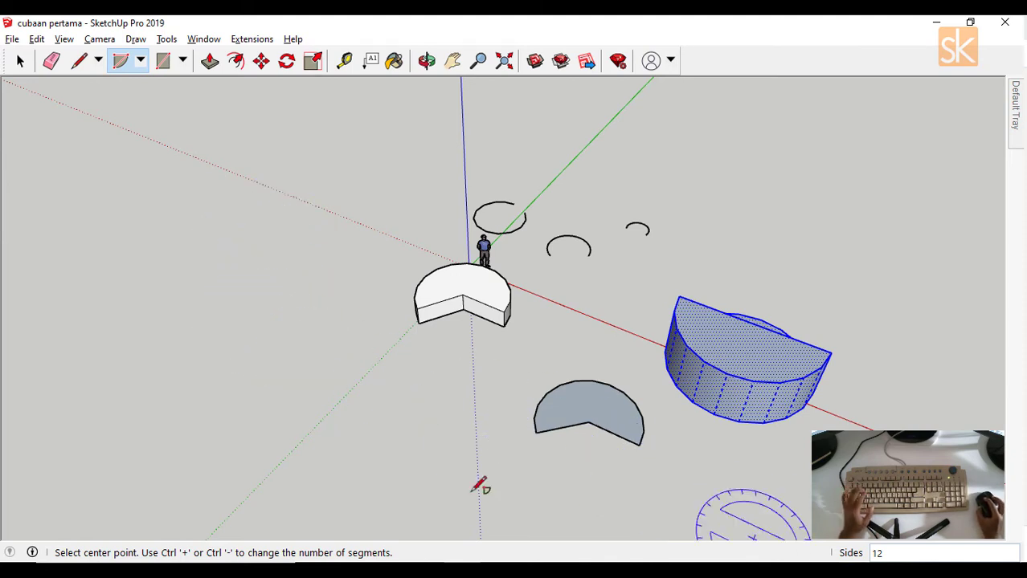
pyautogui.press('space')
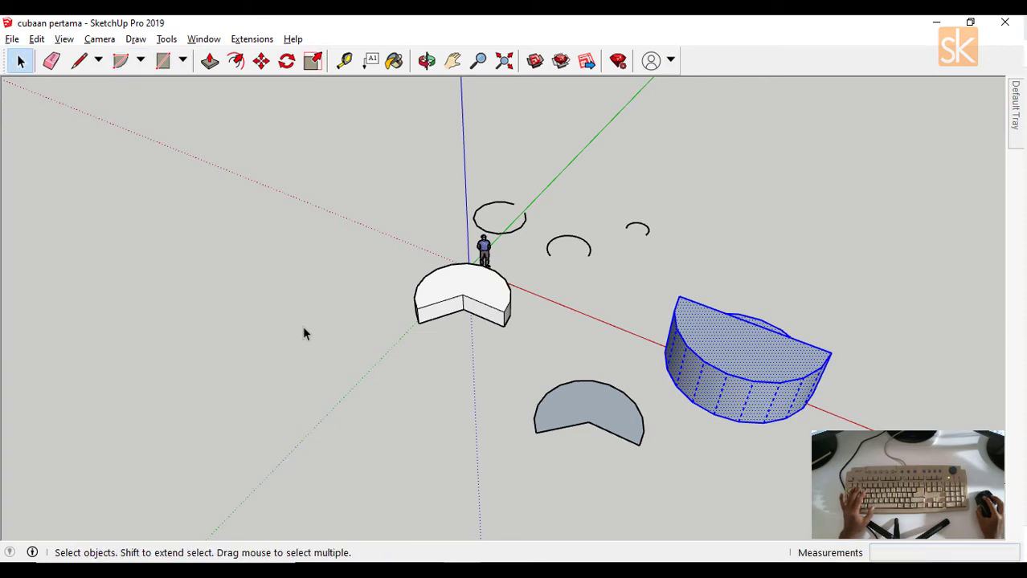
pyautogui.click(120, 61)
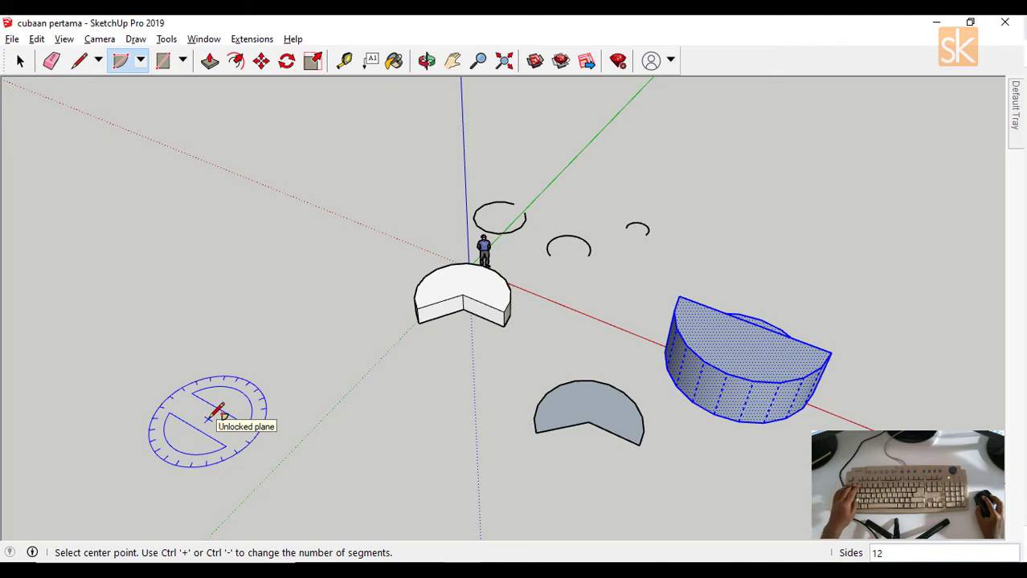
pyautogui.write('00')
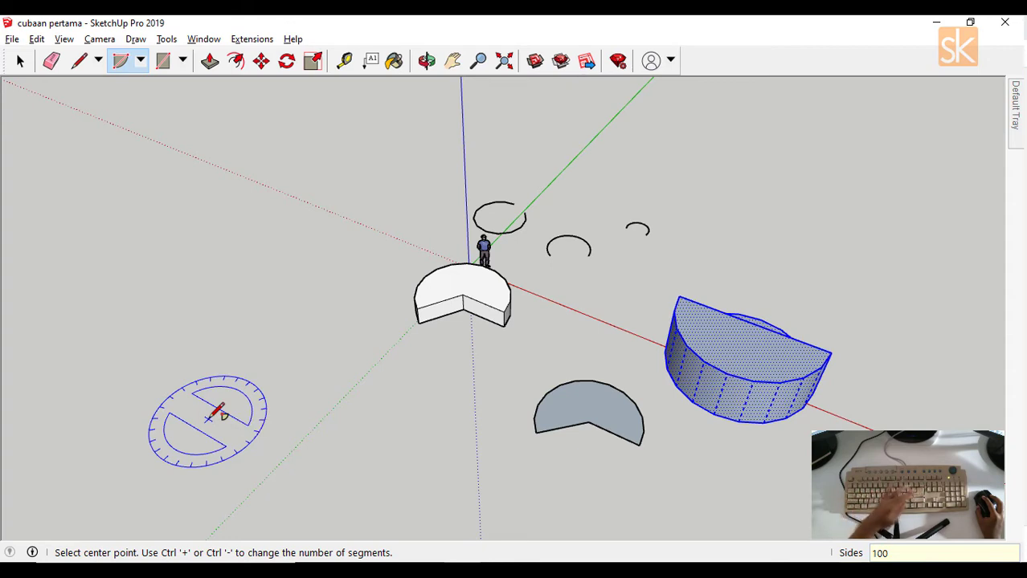
pyautogui.click(222, 384)
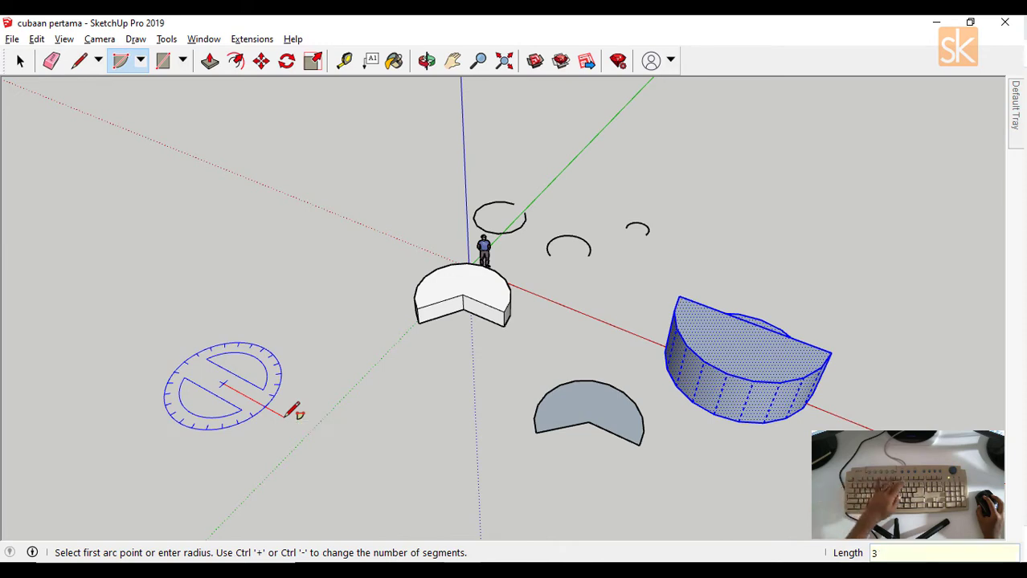
pyautogui.write('000')
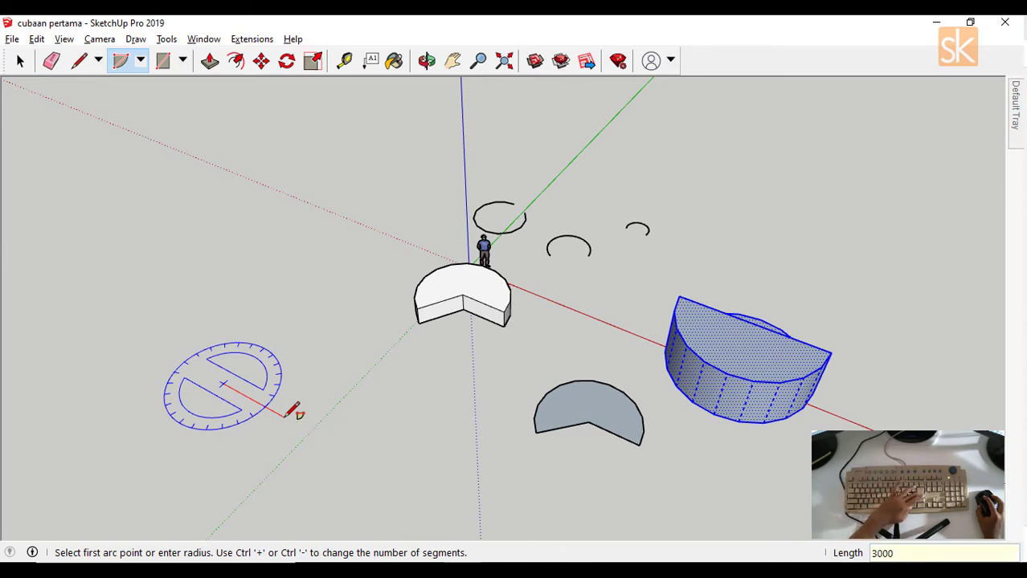
pyautogui.press('Return')
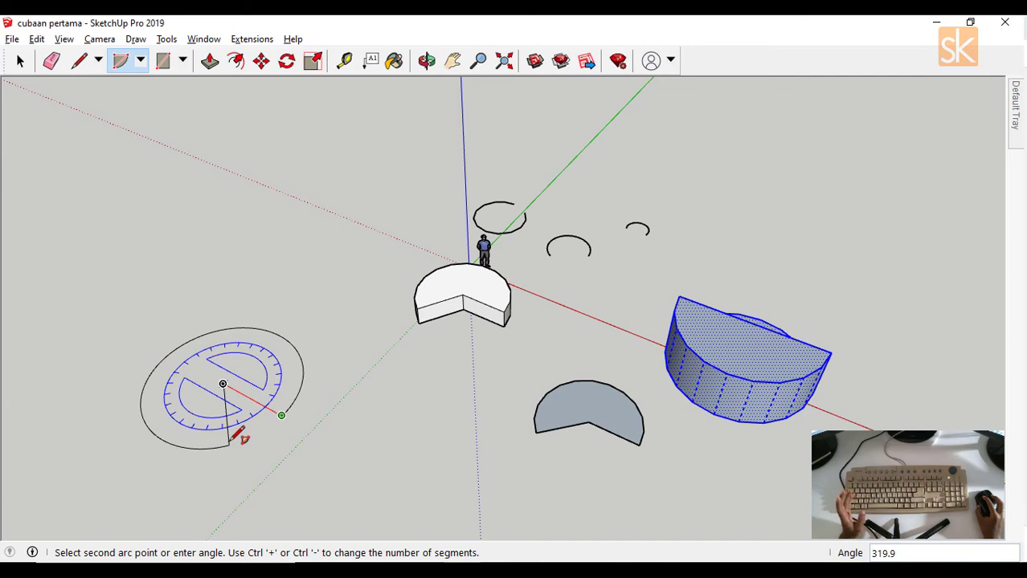
pyautogui.write('3')
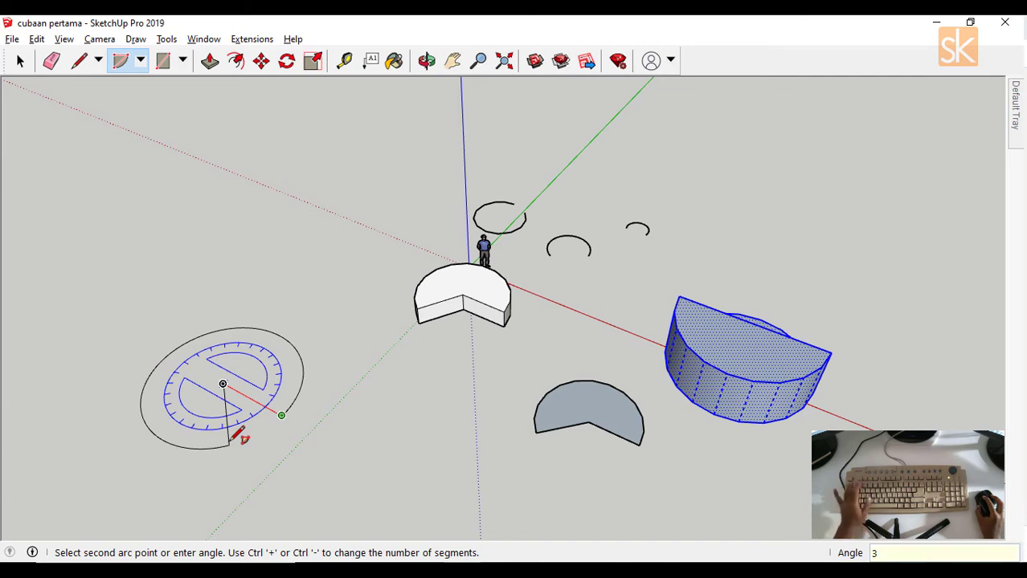
pyautogui.write('20')
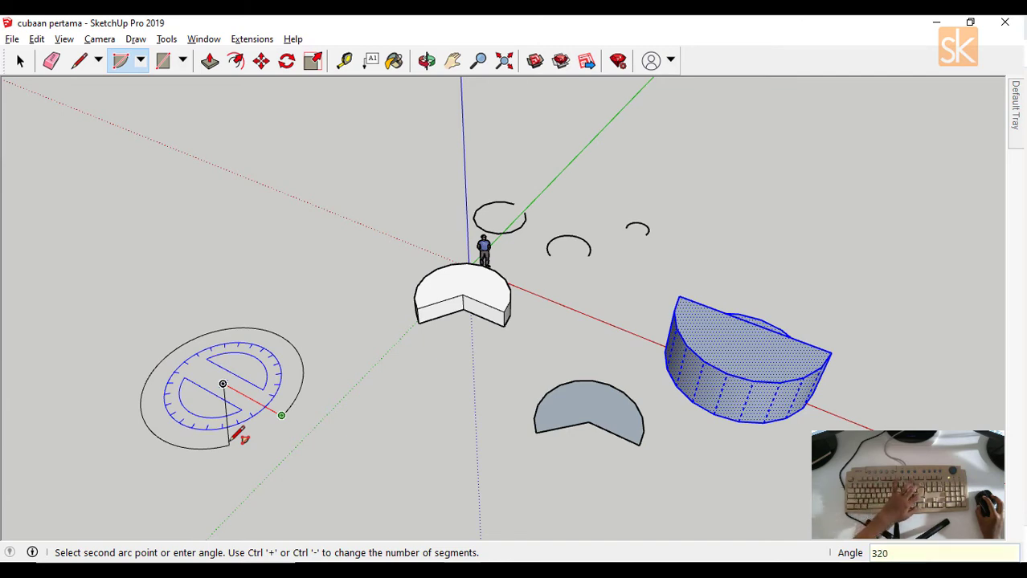
pyautogui.press('Return')
pyautogui.press('space')
# - Push/Pull the new 320° pie face upward about 2362 mm
pyautogui.moveTo(217, 435); pyautogui.dragTo(172, 378, button='middle')
pyautogui.click(180, 378)
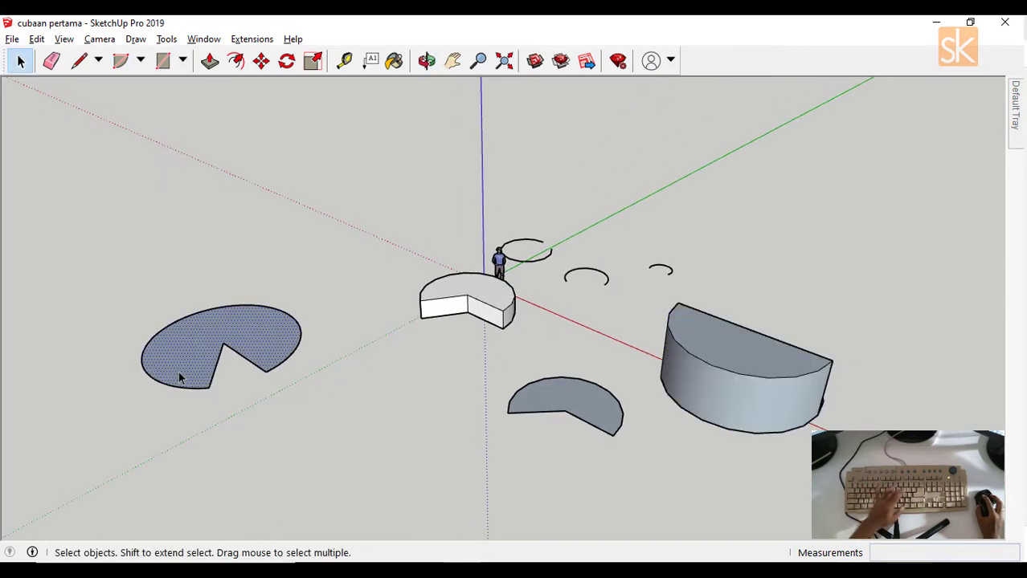
pyautogui.press('p')
pyautogui.click(180, 378)
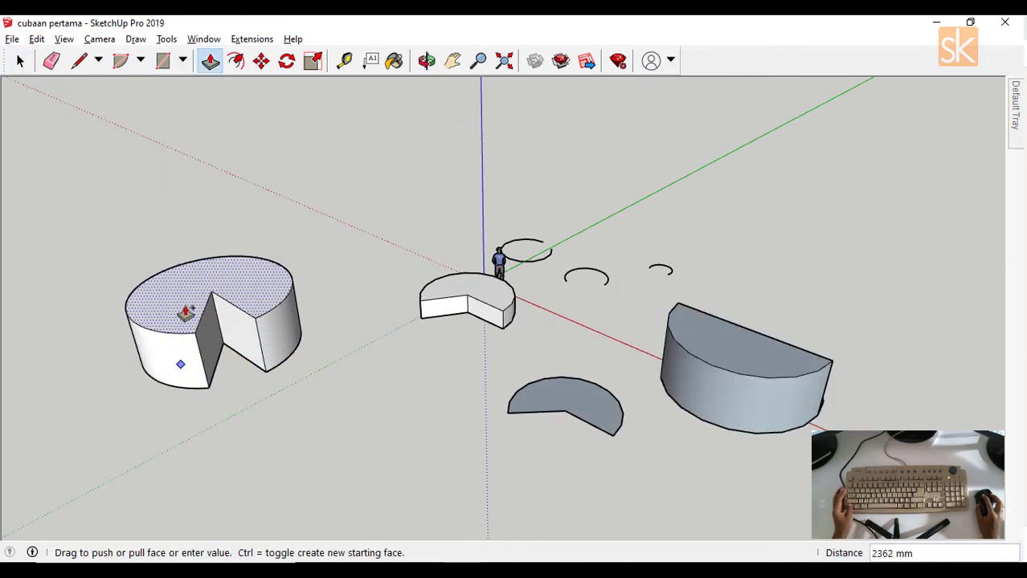
pyautogui.click(186, 313)
pyautogui.press('space')
# - Compare the curved side of the extruded 100-sided pie with the coarser curved side of the extruded half circle
pyautogui.moveTo(185, 314); pyautogui.dragTo(430, 356, button='middle')
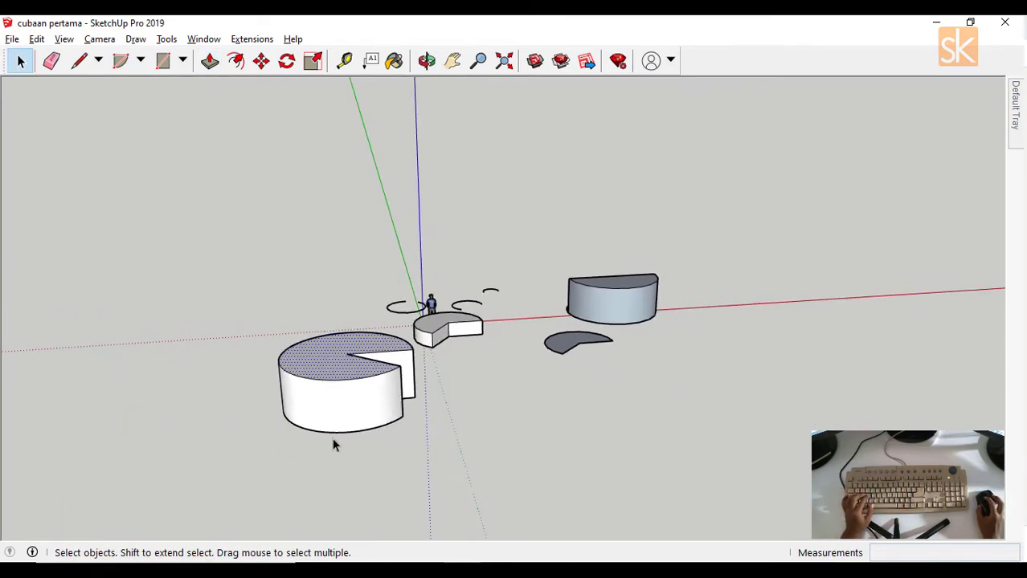
pyautogui.click(351, 451)
pyautogui.scroll(3, 358, 426)
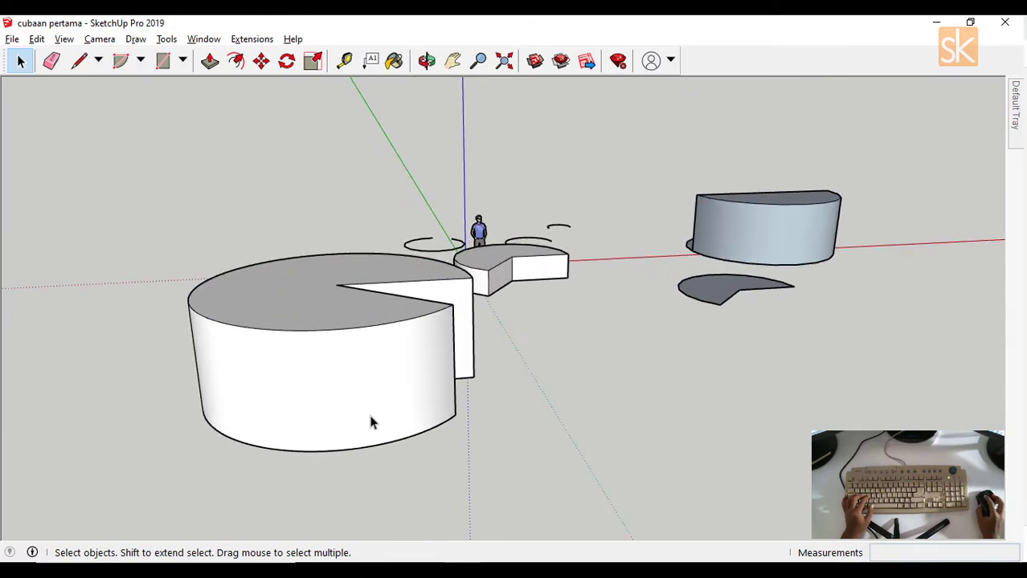
pyautogui.click(365, 414)
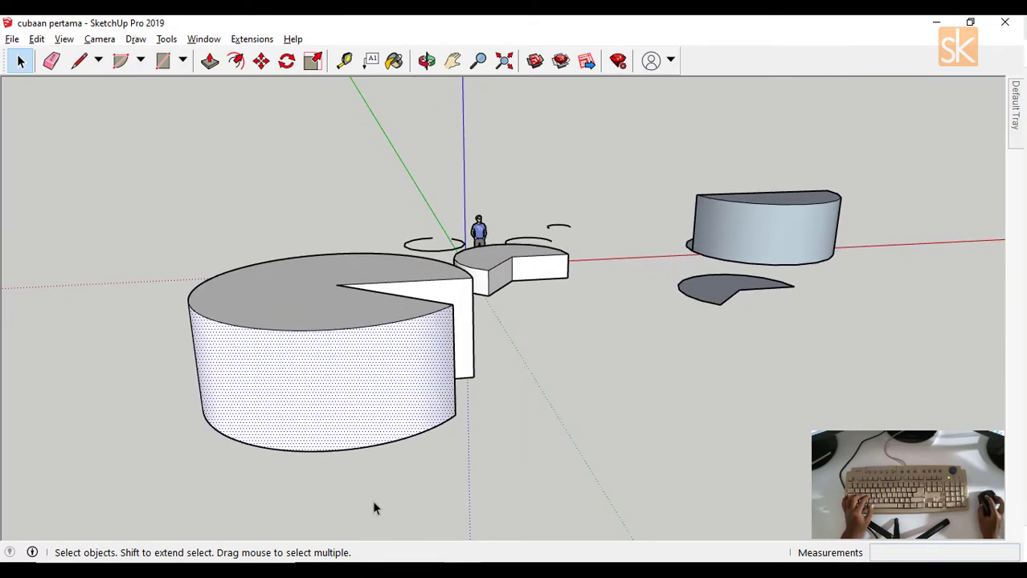
pyautogui.moveTo(419, 470); pyautogui.dragTo(207, 539, button='middle')
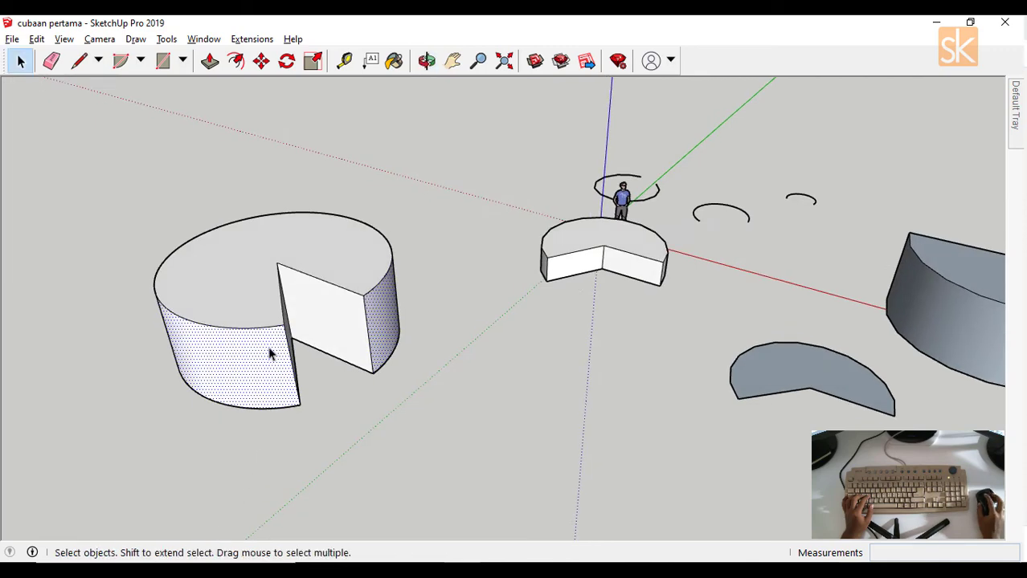
pyautogui.doubleClick(236, 371)
pyautogui.moveTo(230, 392); pyautogui.dragTo(721, 364, button='middle')
pyautogui.doubleClick(748, 374)
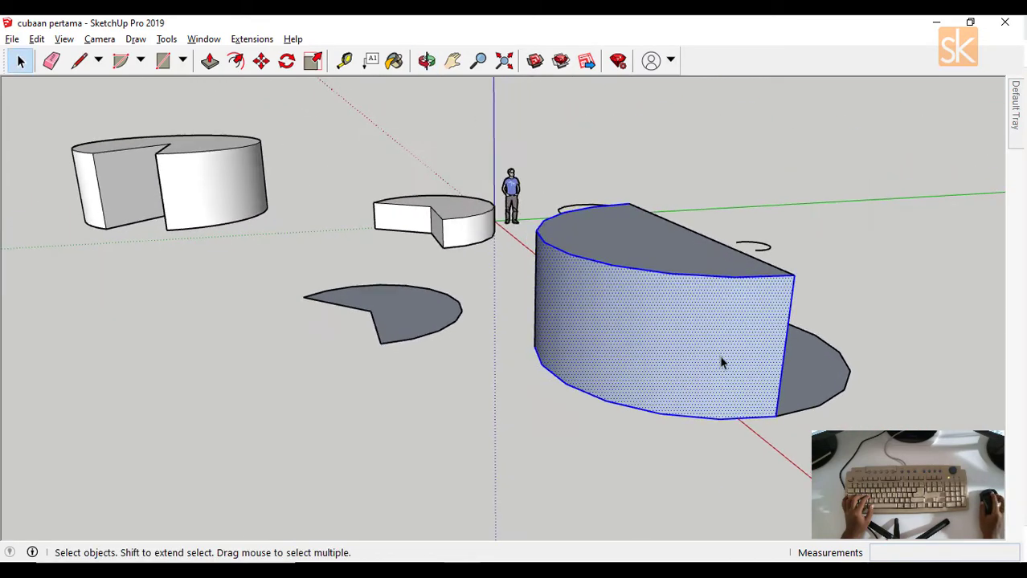
pyautogui.scroll(2, 655, 387)
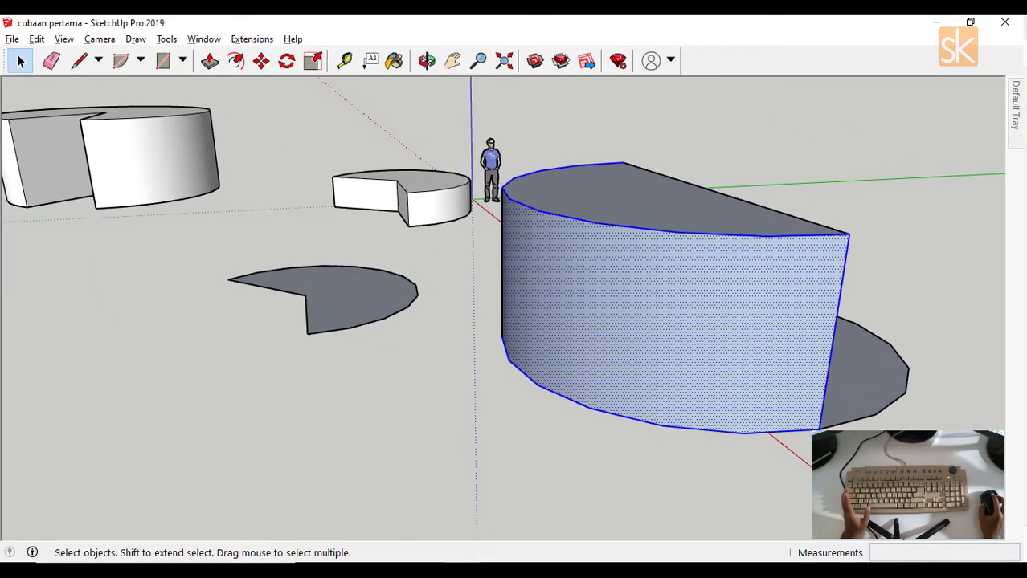
pyautogui.moveTo(620, 474); pyautogui.dragTo(603, 385, button='middle')
pyautogui.scroll(2, 803, 351)
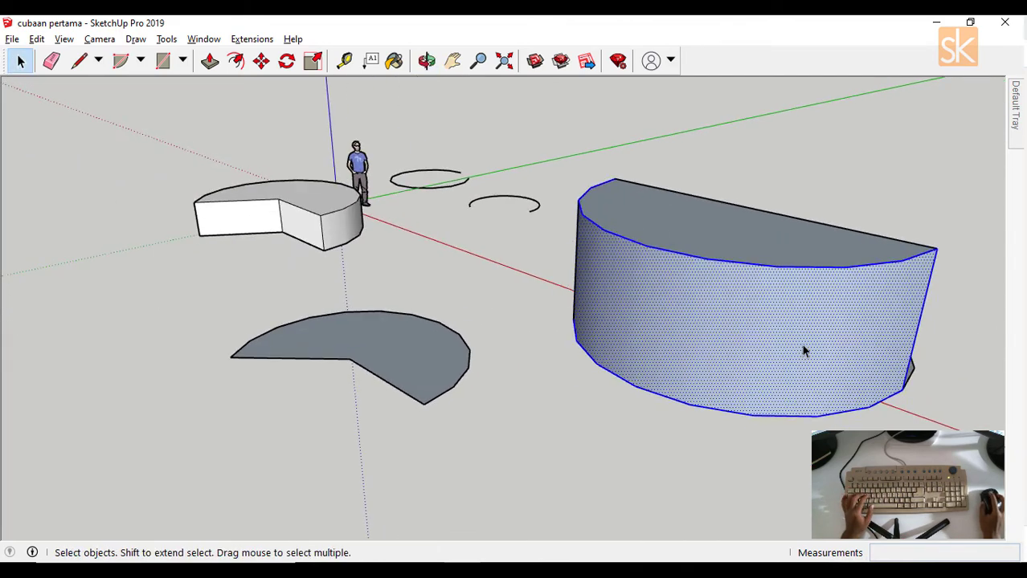
pyautogui.moveTo(802, 348); pyautogui.dragTo(534, 391, button='middle')
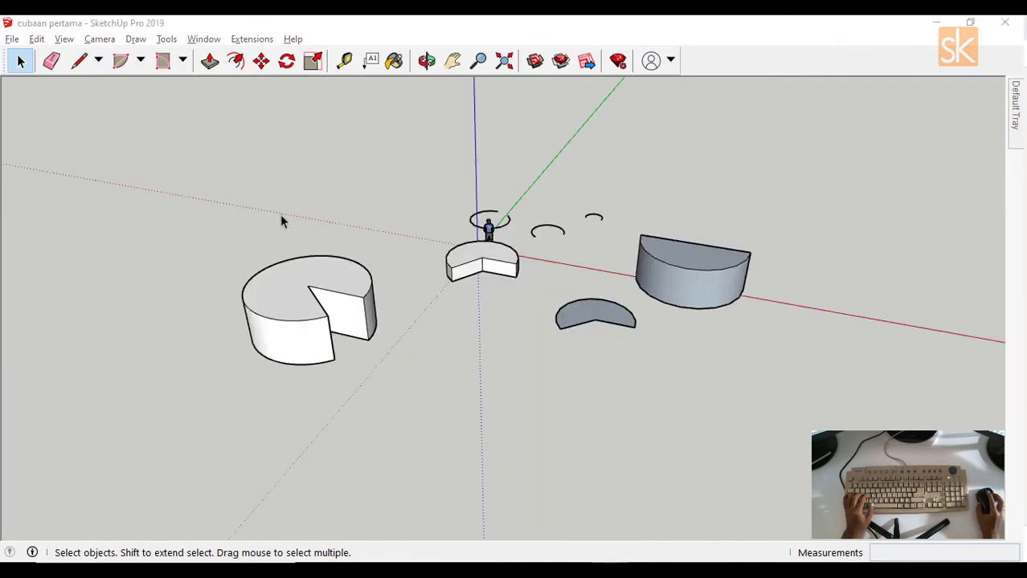
pyautogui.moveTo(281, 215); pyautogui.dragTo(179, 166, button='middle')
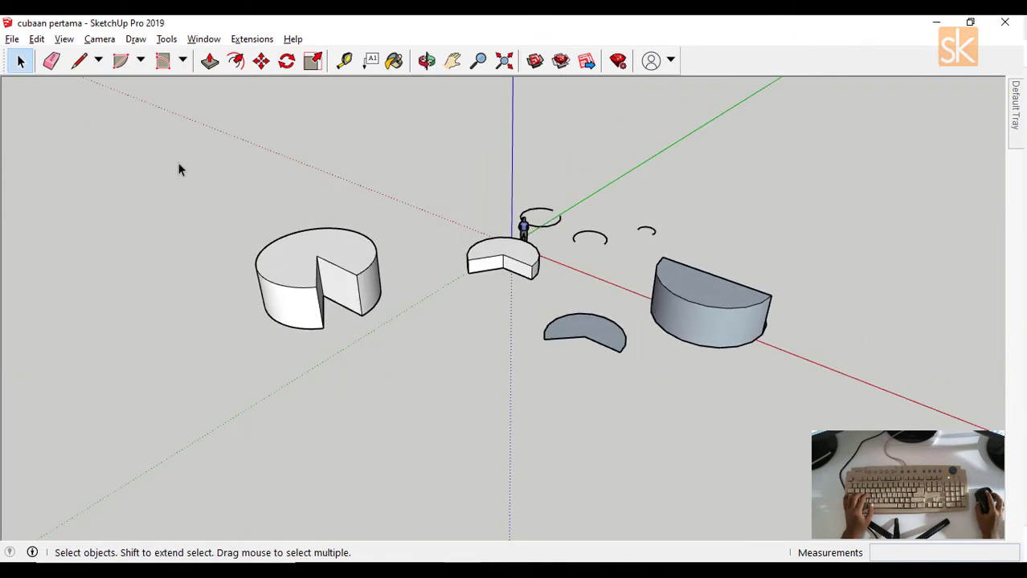
# - Draw a 5000 × 3000 mm rectangle on the ground near the dotted green axis, in front of the extruded pies
pyautogui.click(183, 61)
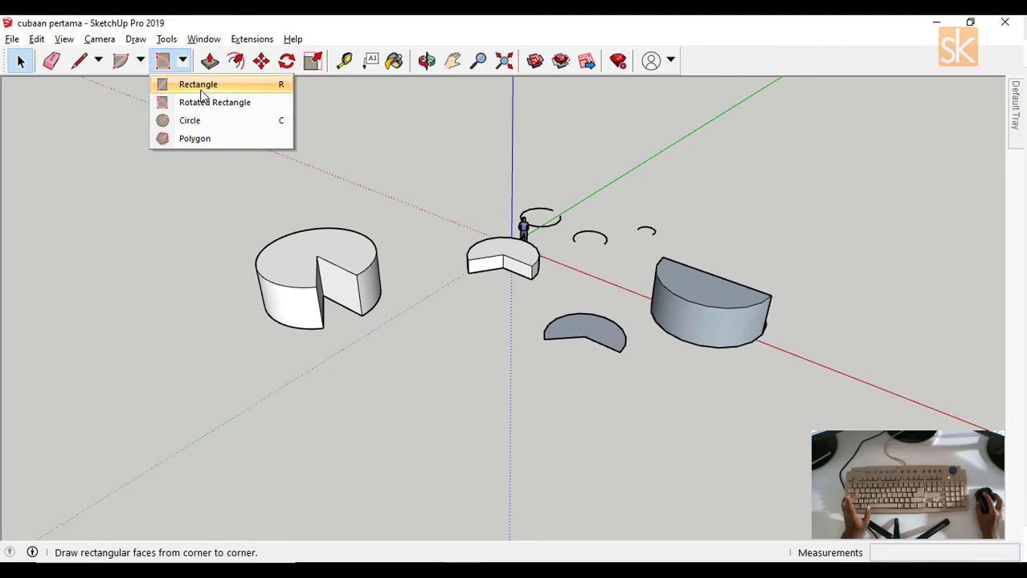
pyautogui.click(202, 95)
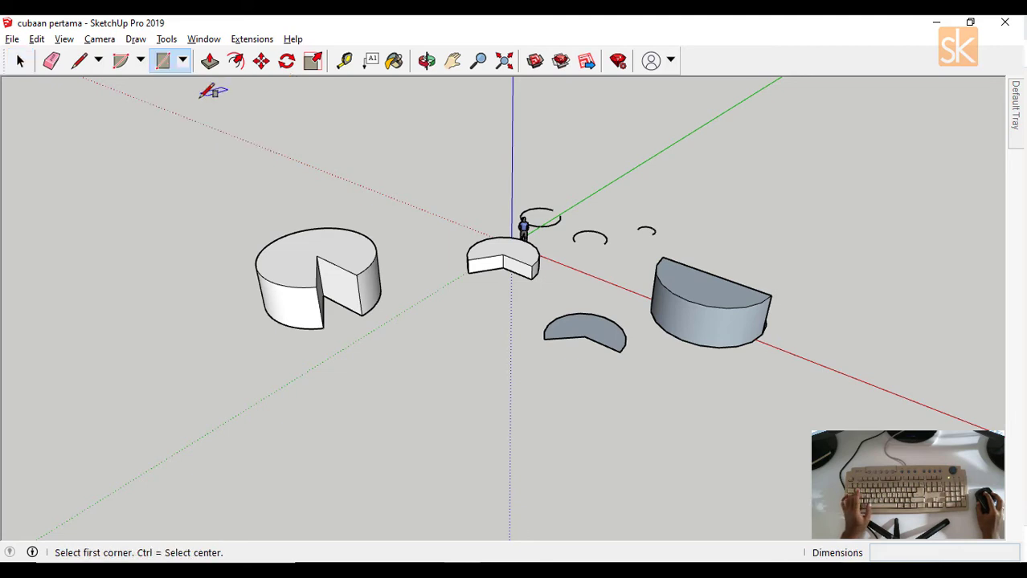
pyautogui.scroll(-4, 323, 154)
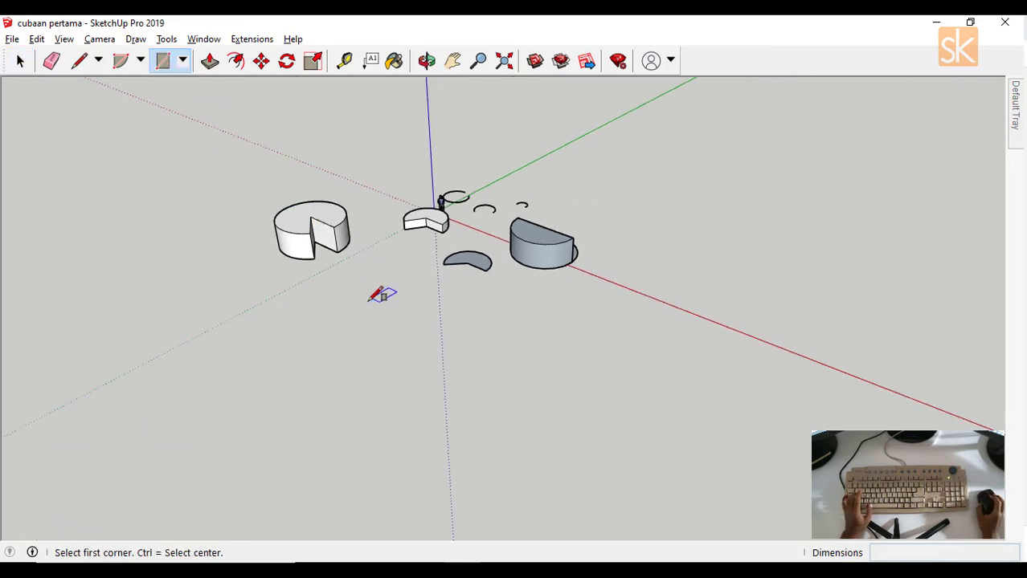
pyautogui.click(327, 303)
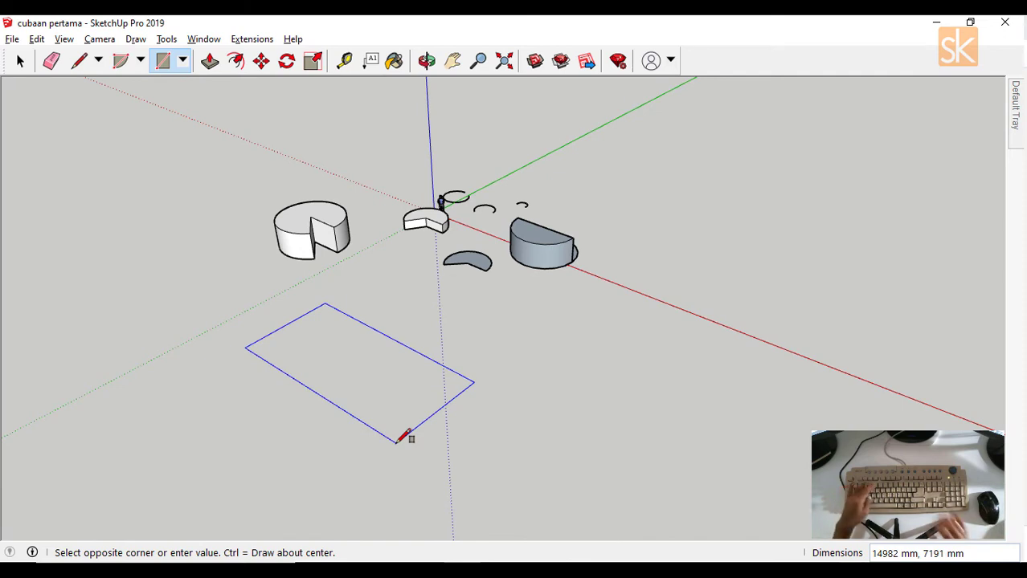
pyautogui.write('5000,3000')
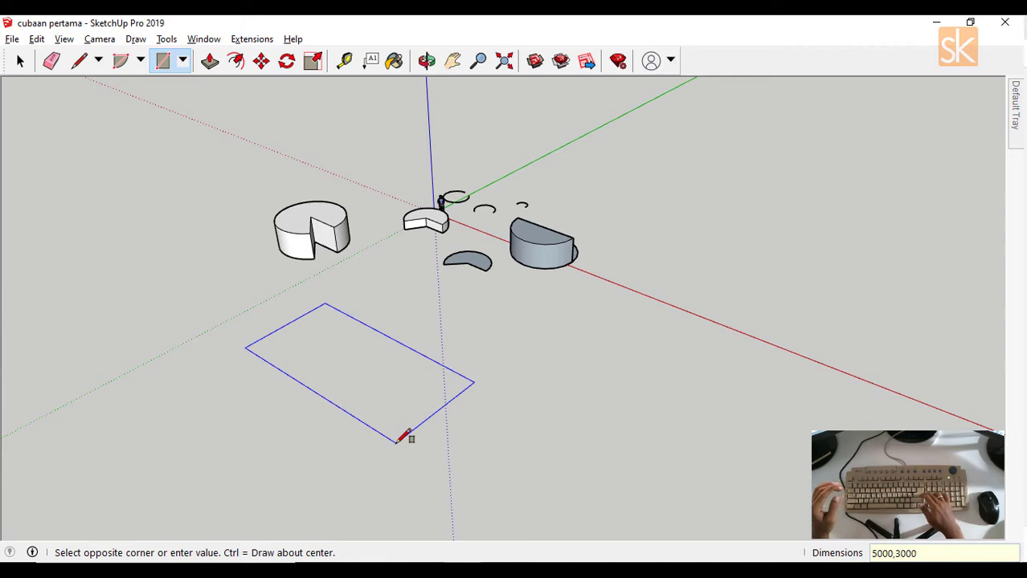
pyautogui.press('Return')
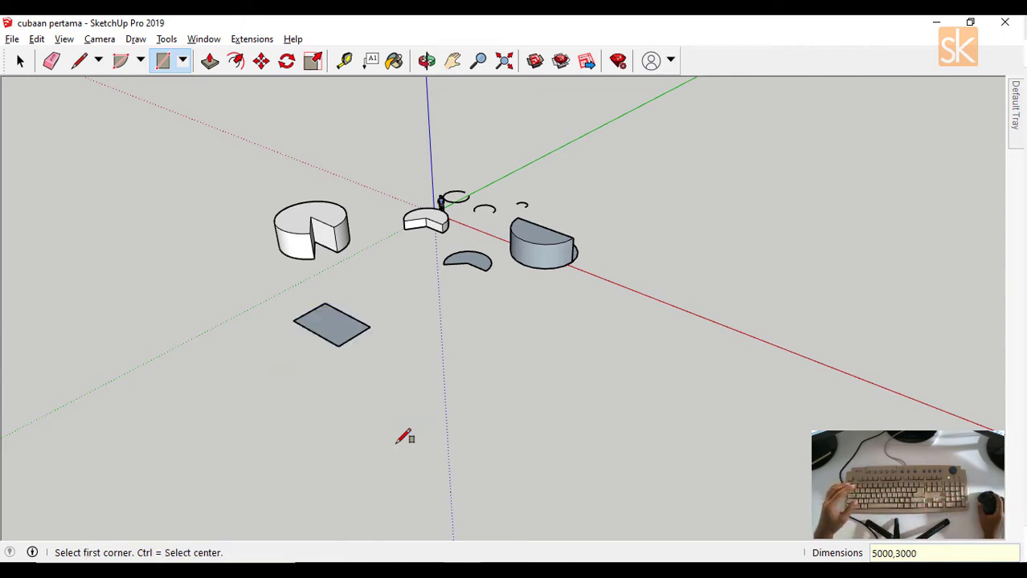
pyautogui.scroll(5, 314, 321)
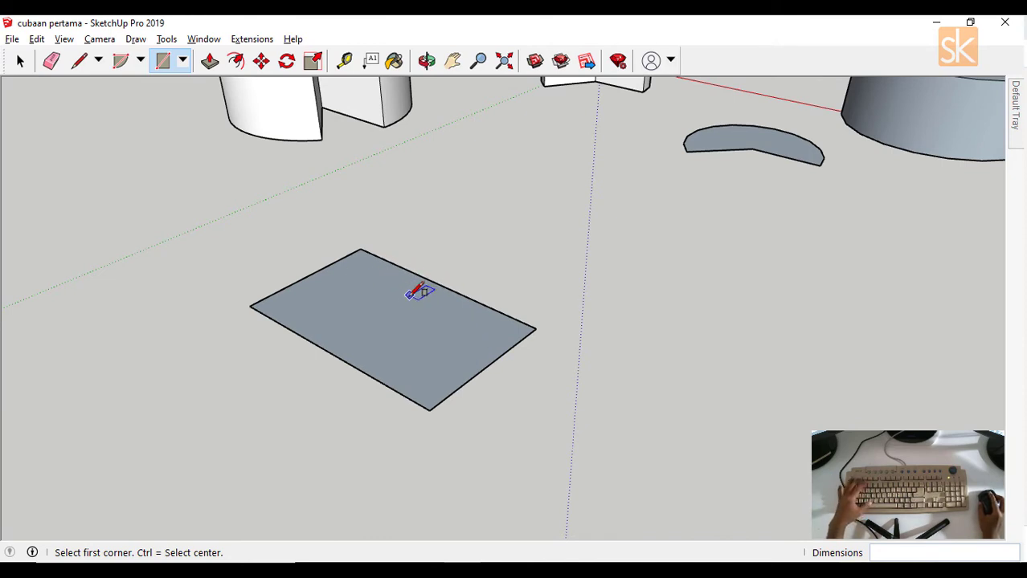
pyautogui.scroll(-6, 409, 305)
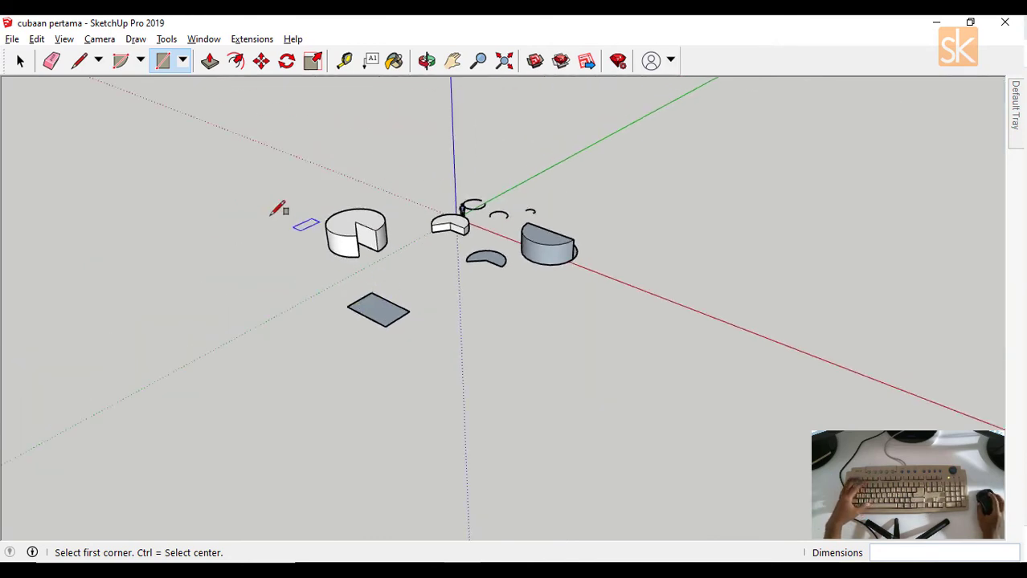
# - Draw an upright Rotated Rectangle in front of the pies, 10000 mm along the red axis and 3000 mm wide at 90°
pyautogui.click(183, 61)
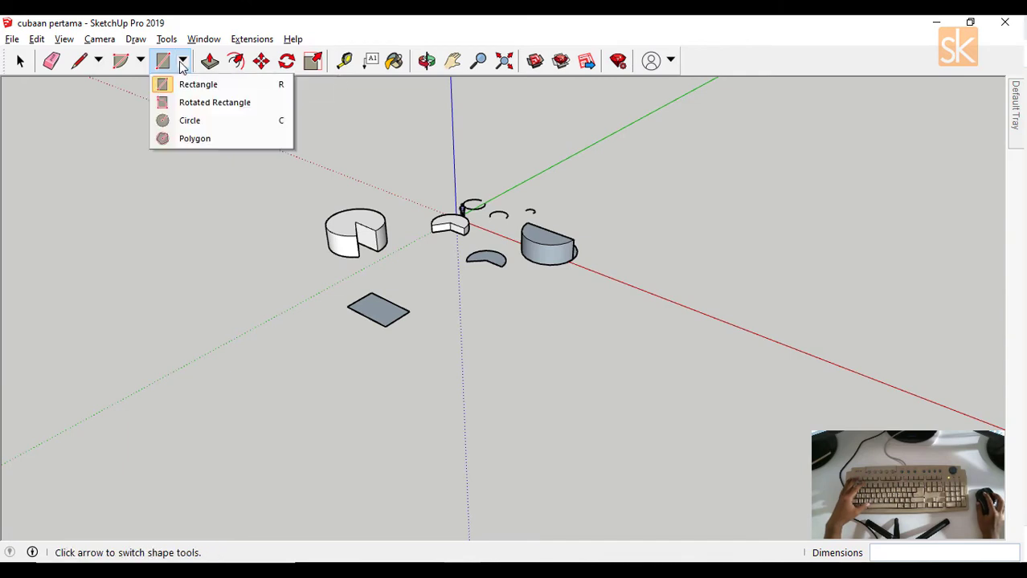
pyautogui.click(211, 102)
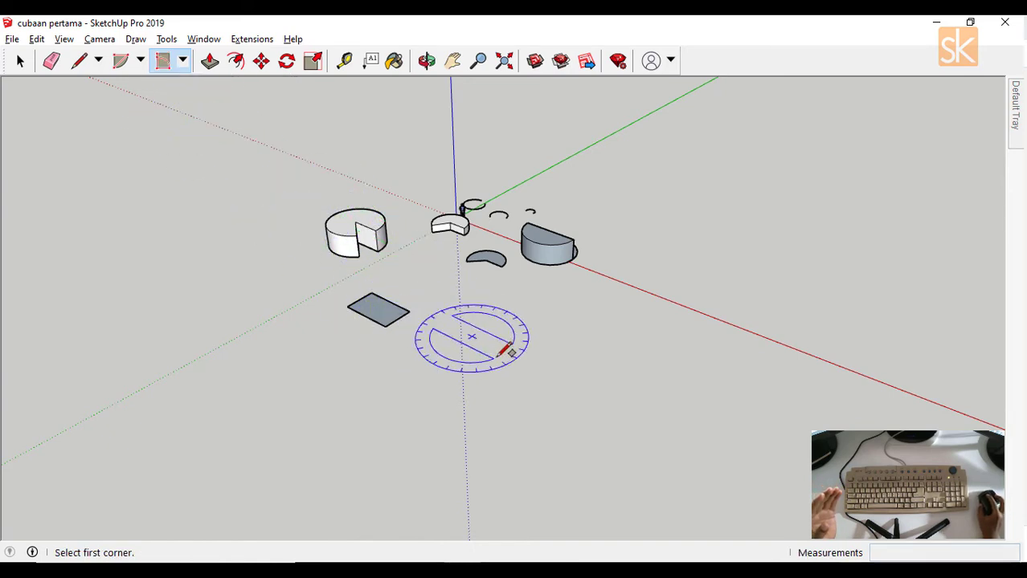
pyautogui.moveTo(559, 357); pyautogui.dragTo(496, 325, button='middle')
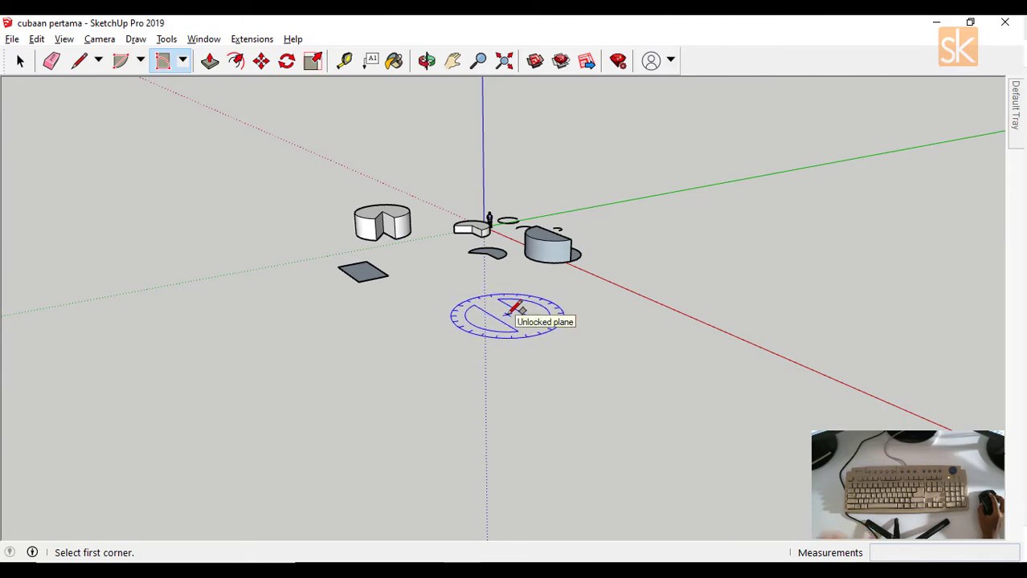
pyautogui.click(450, 299)
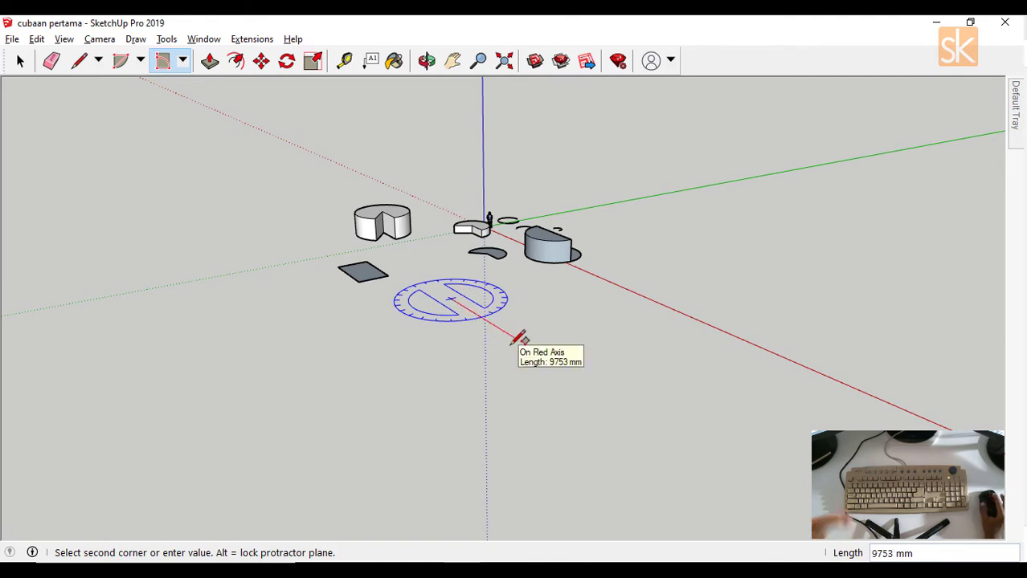
pyautogui.write('10')
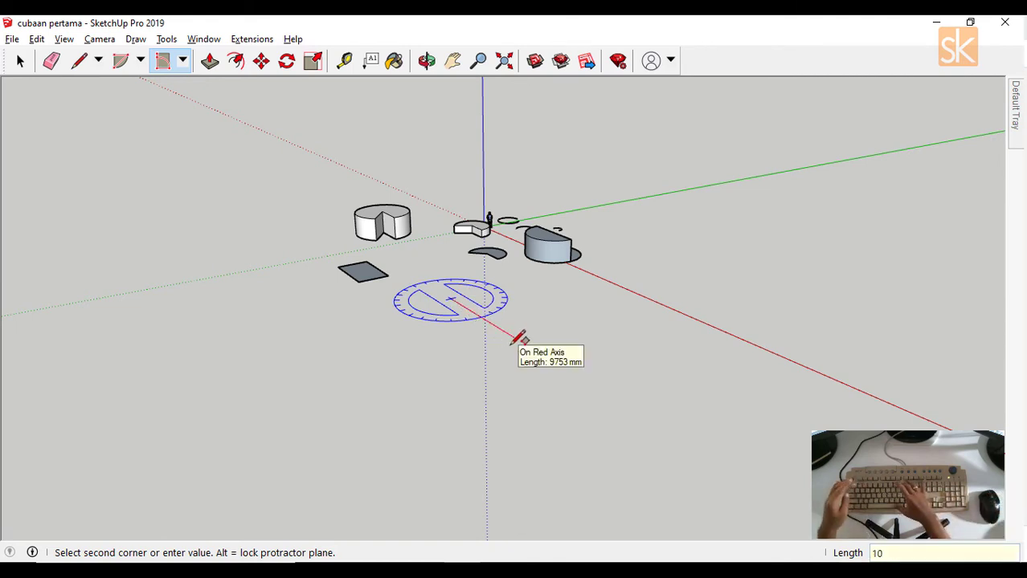
pyautogui.write('000')
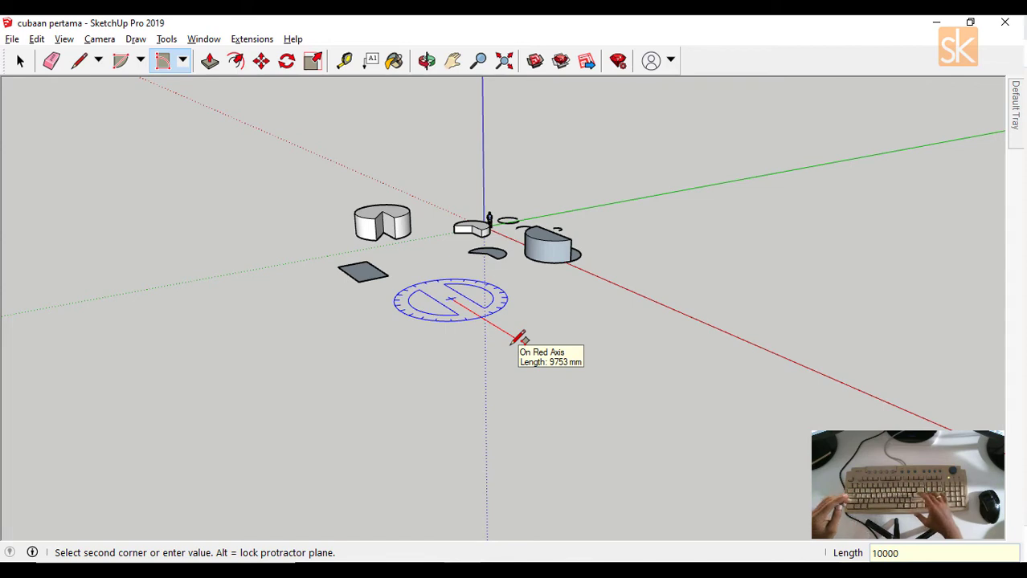
pyautogui.press('Return')
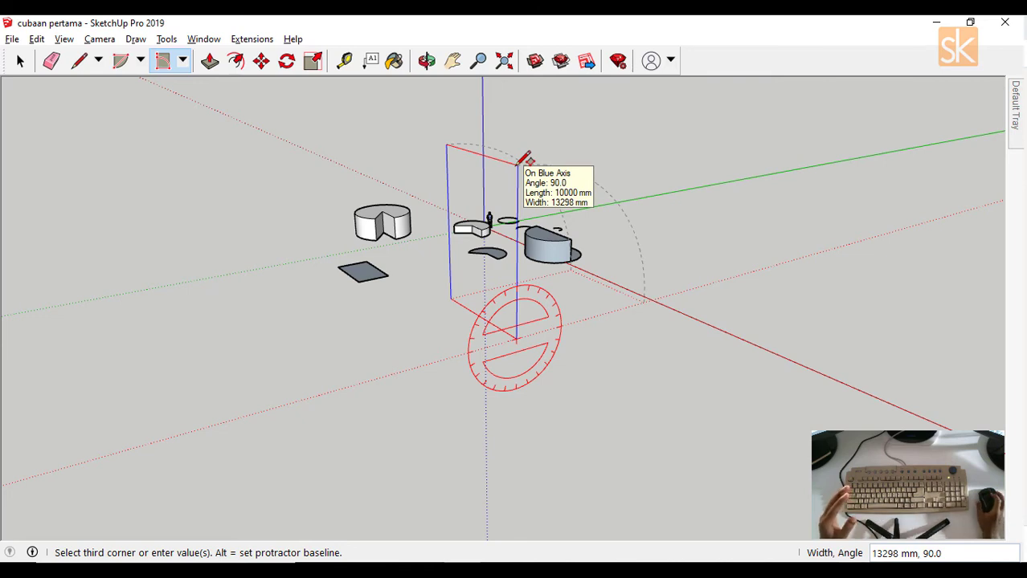
pyautogui.scroll(2, 519, 163)
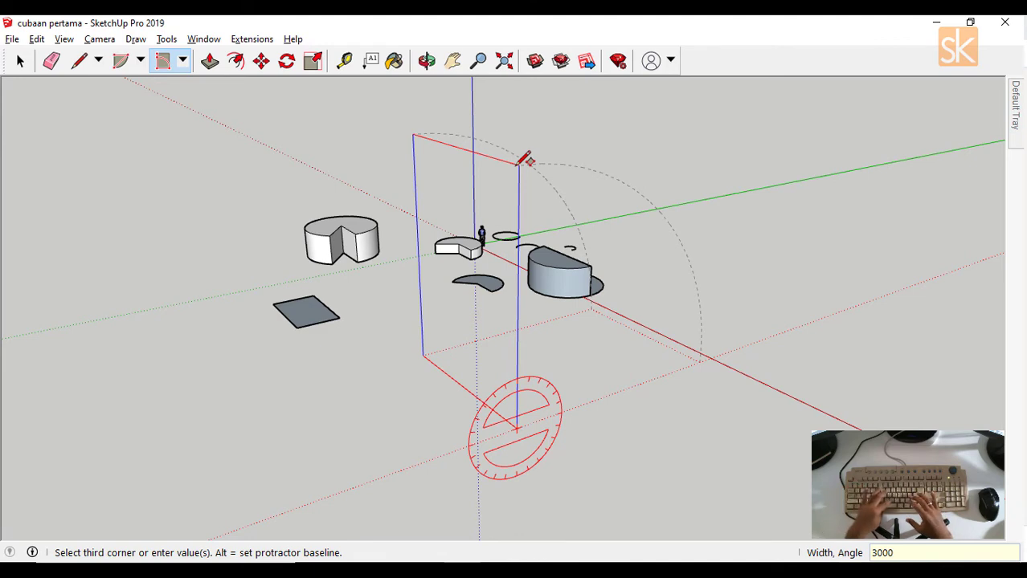
pyautogui.write(',90')
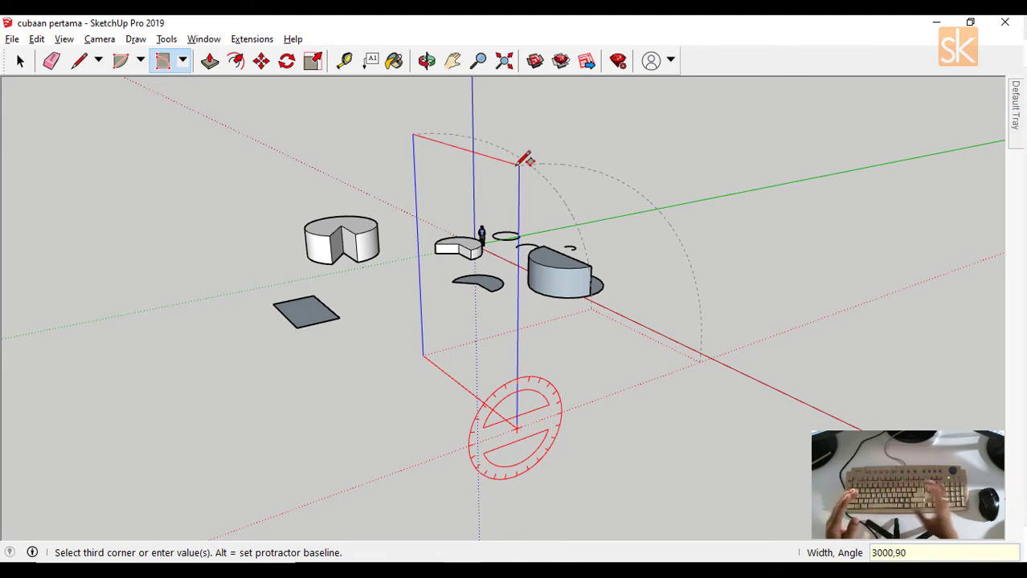
pyautogui.press('Return')
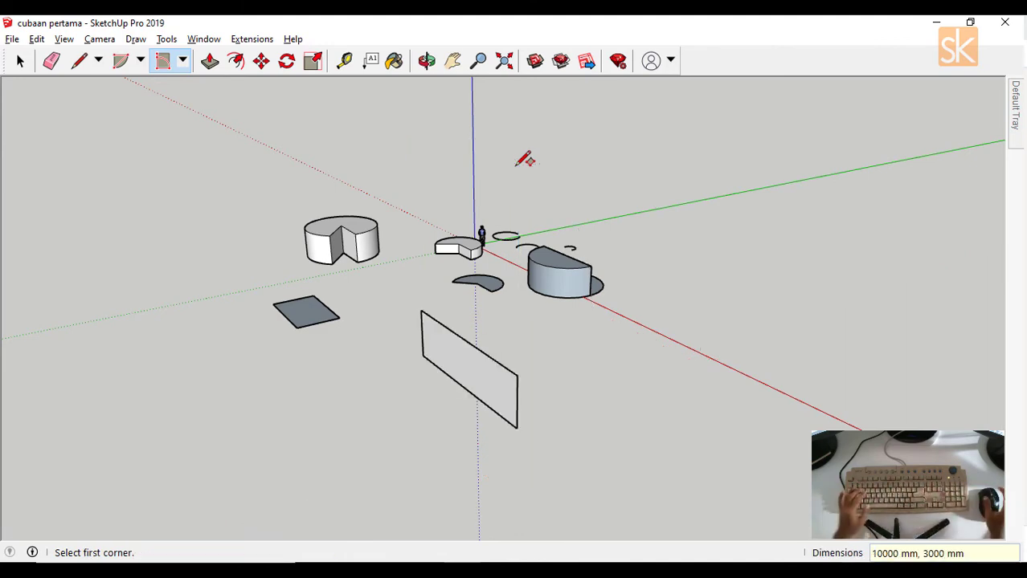
# - Select the face of the upright rotated rectangle and examine it from several angles
pyautogui.press('space')
pyautogui.scroll(4, 461, 387)
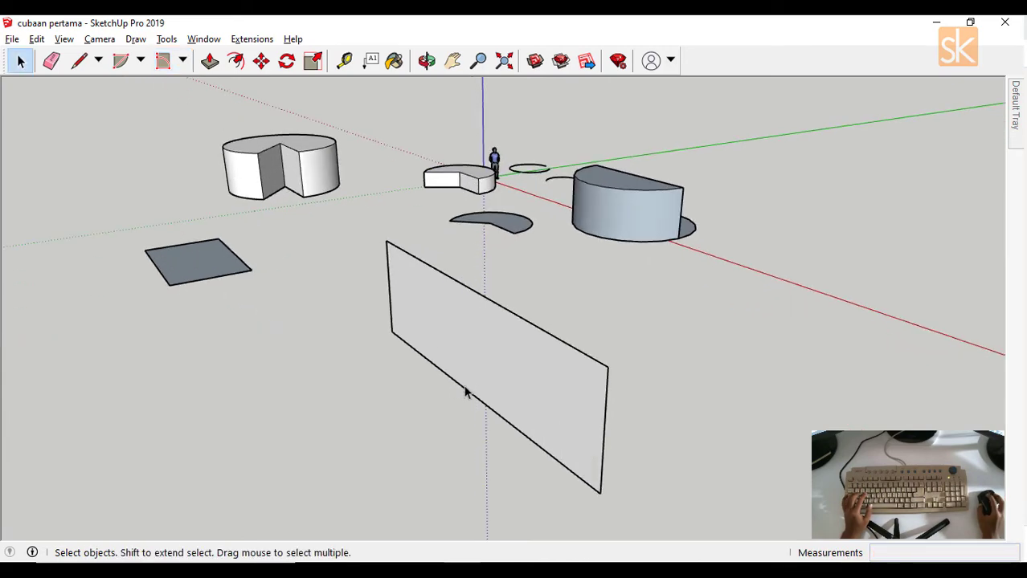
pyautogui.click(541, 344)
pyautogui.moveTo(540, 344); pyautogui.dragTo(561, 315, button='middle')
pyautogui.moveTo(678, 344); pyautogui.dragTo(698, 356, button='middle')
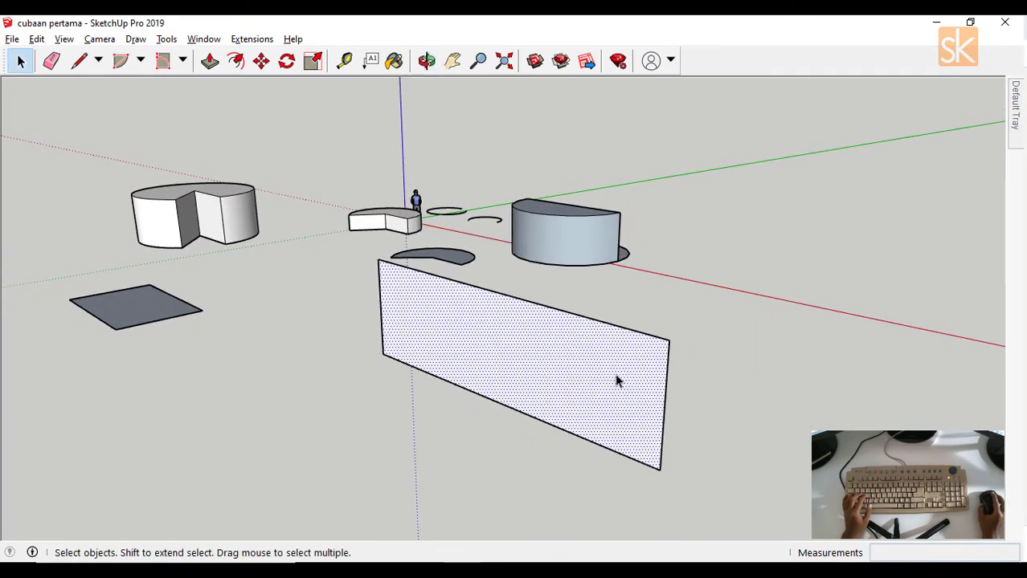
pyautogui.scroll(-2, 562, 352)
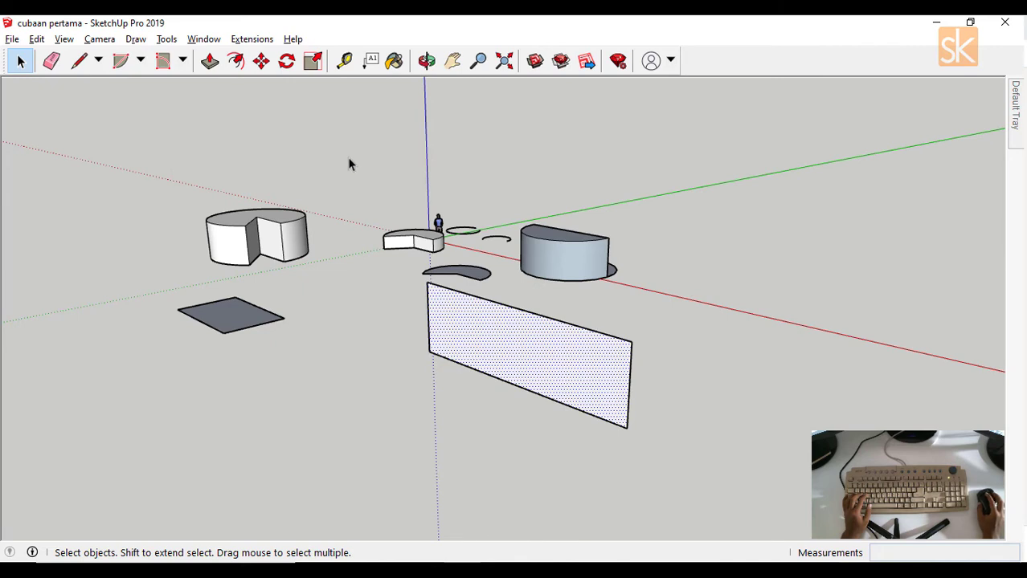
# - Draw a 24-sided circle with a radius of about 3000 mm on the ground between the solid red and green axes
pyautogui.click(183, 60)
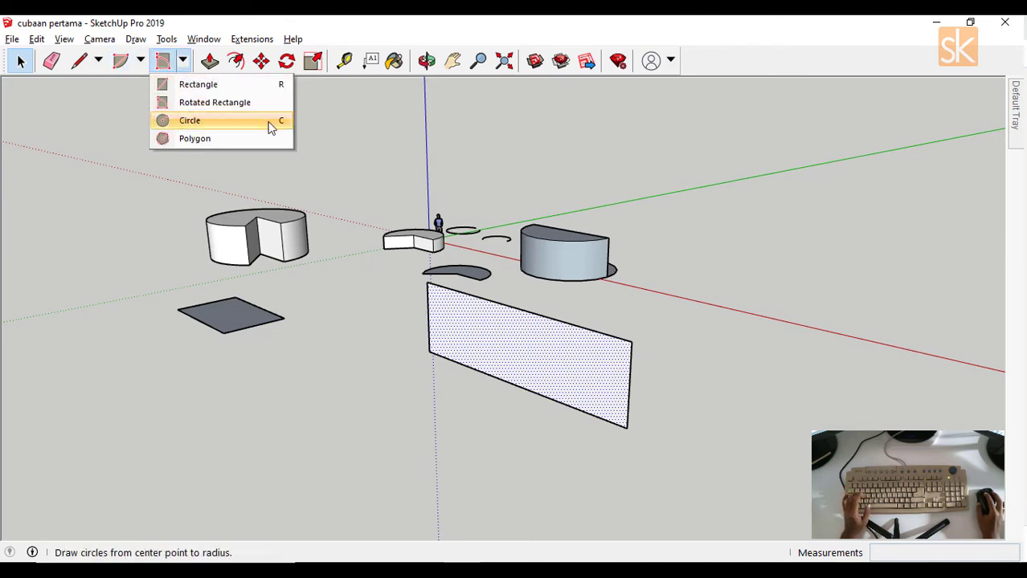
pyautogui.click(215, 123)
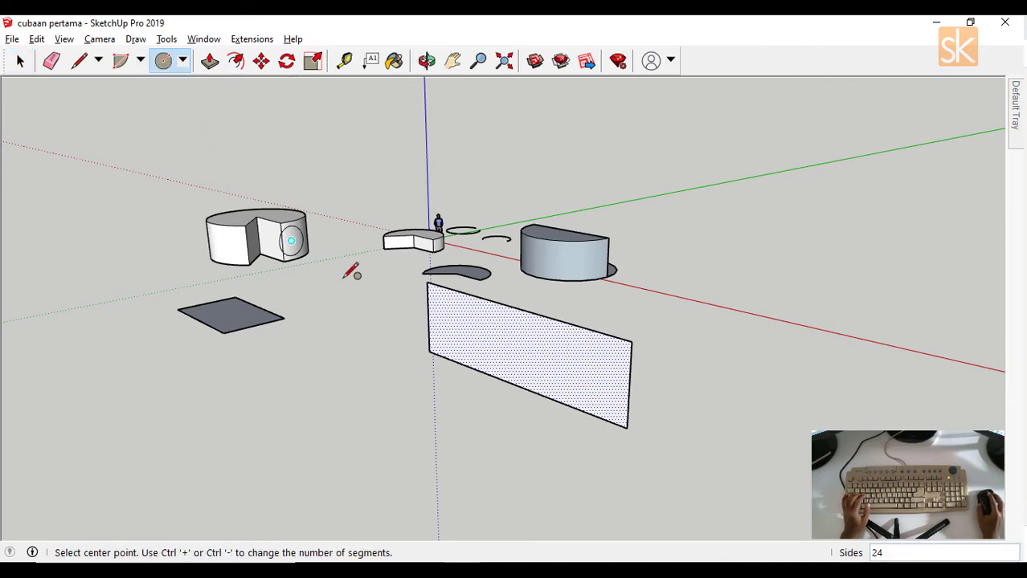
pyautogui.moveTo(486, 327); pyautogui.dragTo(397, 399, button='middle')
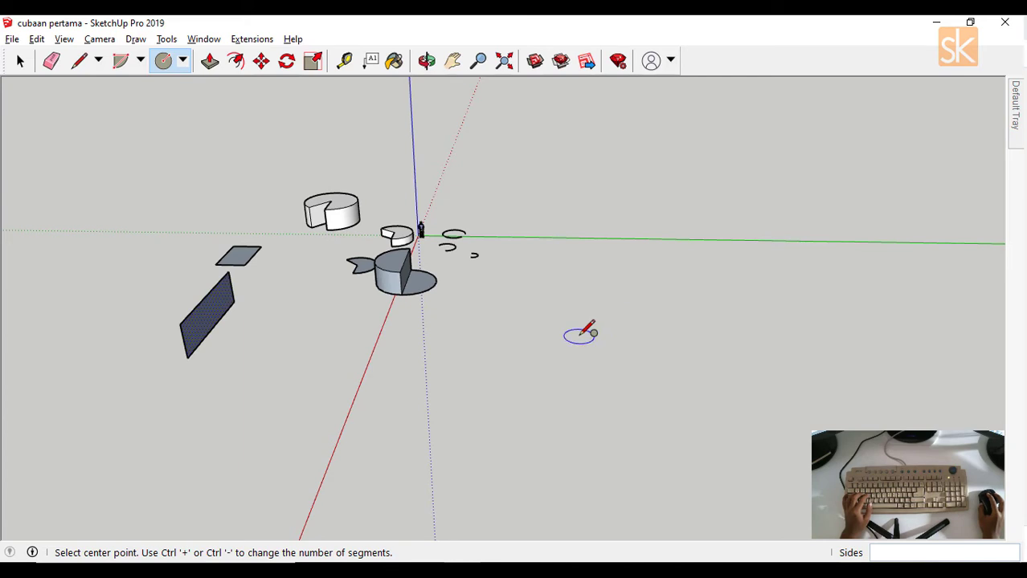
pyautogui.click(579, 338)
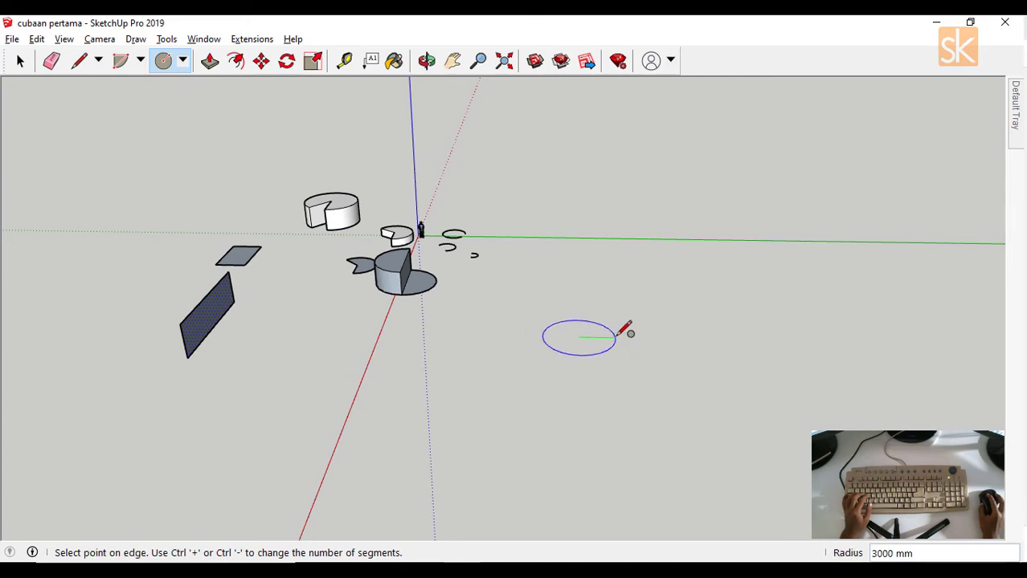
pyautogui.click(617, 335)
pyautogui.press('space')
# - Push/Pull the new circle face upward about 4903 mm into a cylinder
pyautogui.scroll(2, 624, 329)
pyautogui.click(584, 350)
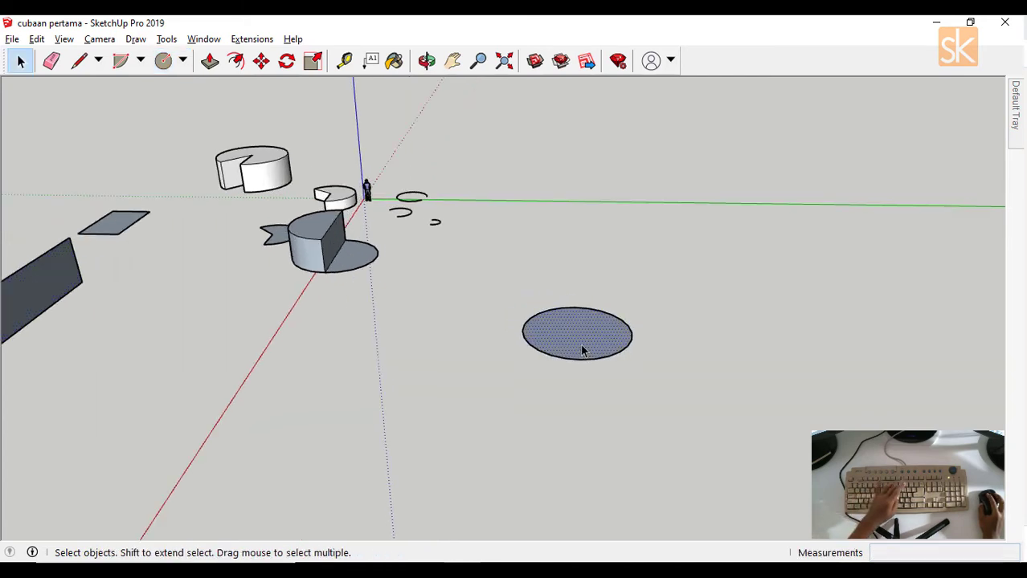
pyautogui.press('p')
pyautogui.moveTo(576, 331); pyautogui.dragTo(557, 247)
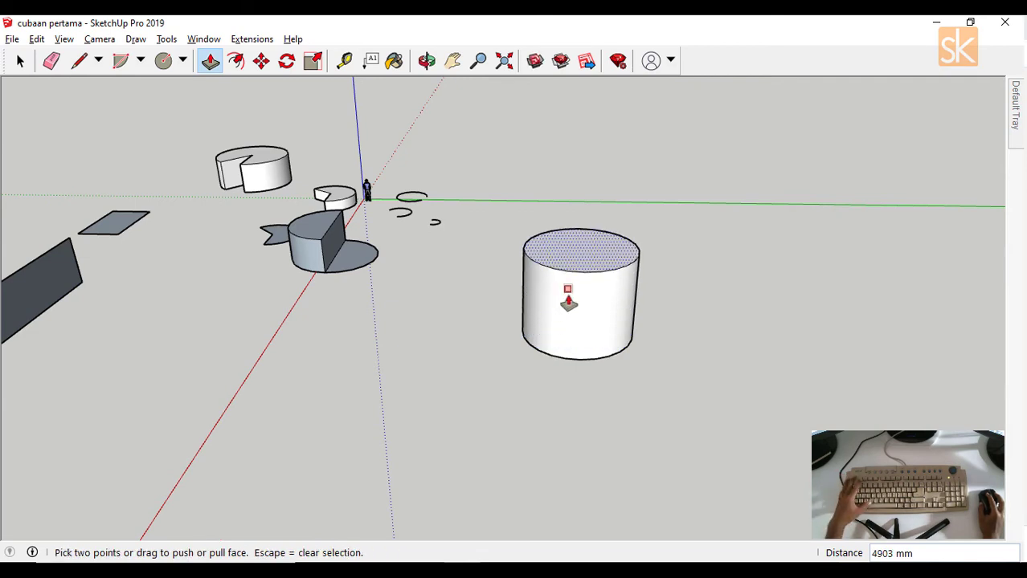
pyautogui.press('space')
pyautogui.click(515, 374)
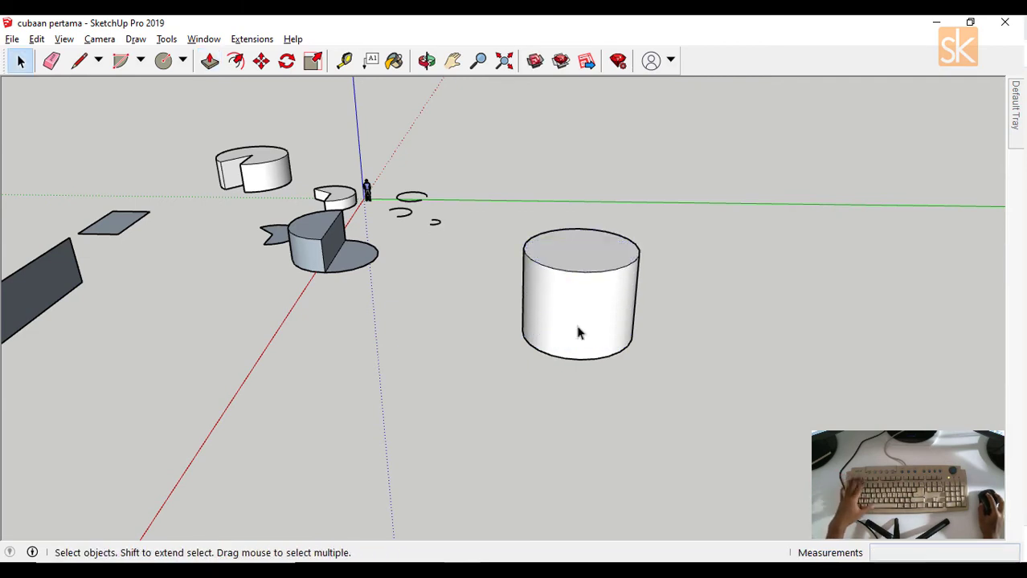
# - Select the whole cylinder and inspect the hidden segments on its curved side
pyautogui.moveTo(578, 298); pyautogui.dragTo(685, 292, button='middle')
pyautogui.tripleClick(514, 315)
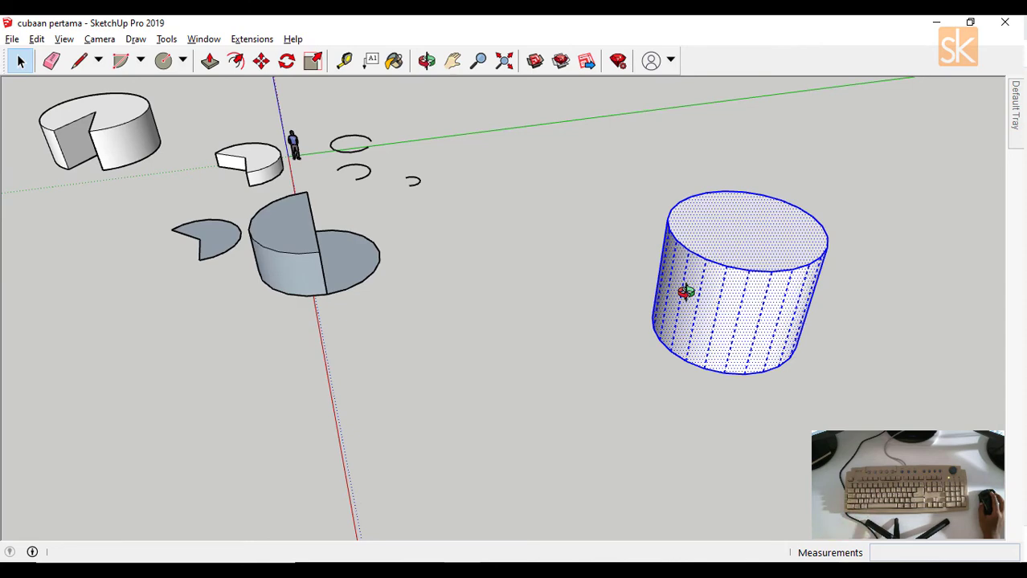
pyautogui.scroll(-6, 666, 287)
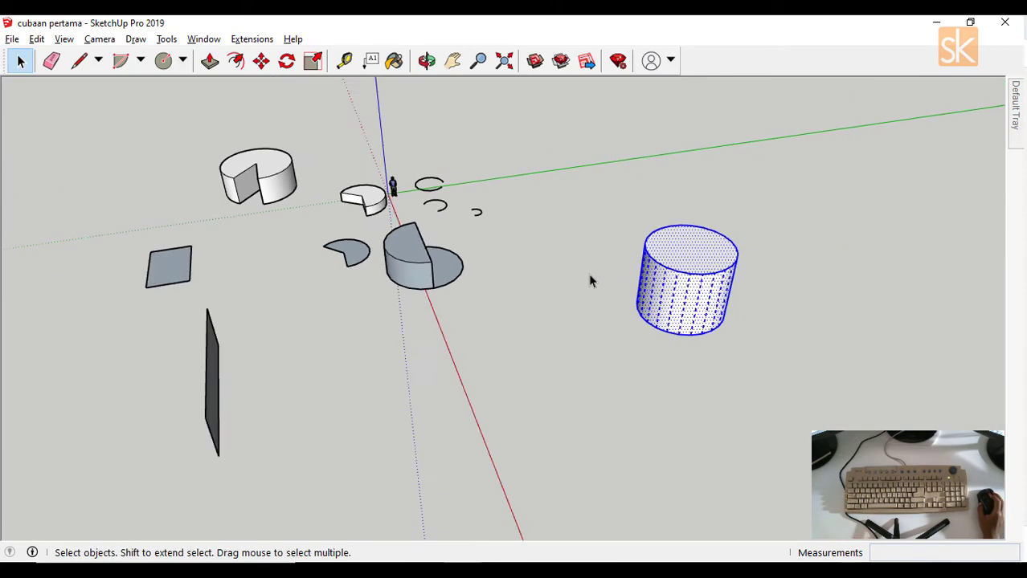
pyautogui.moveTo(652, 325); pyautogui.dragTo(709, 332, button='middle')
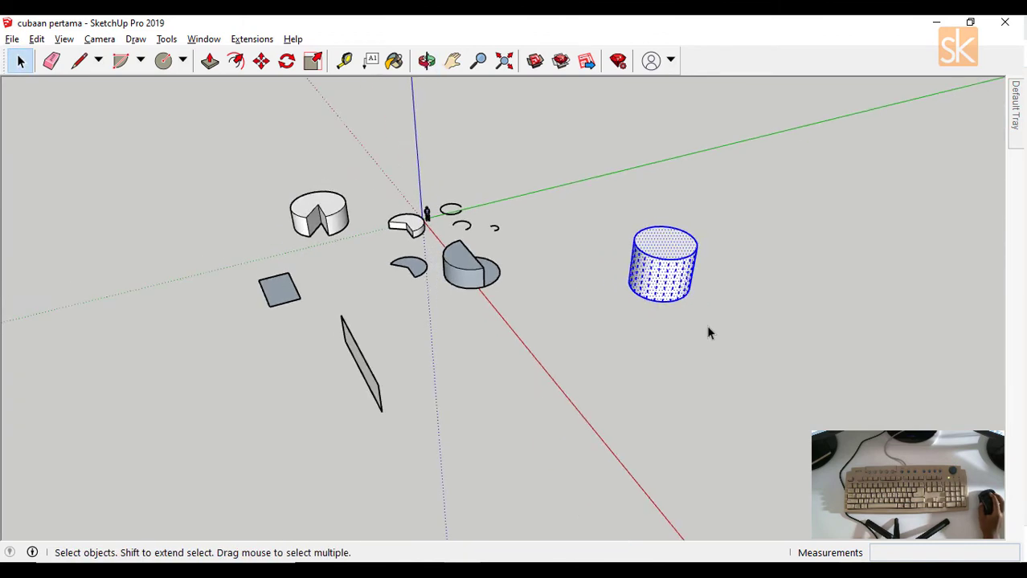
pyautogui.click(613, 381)
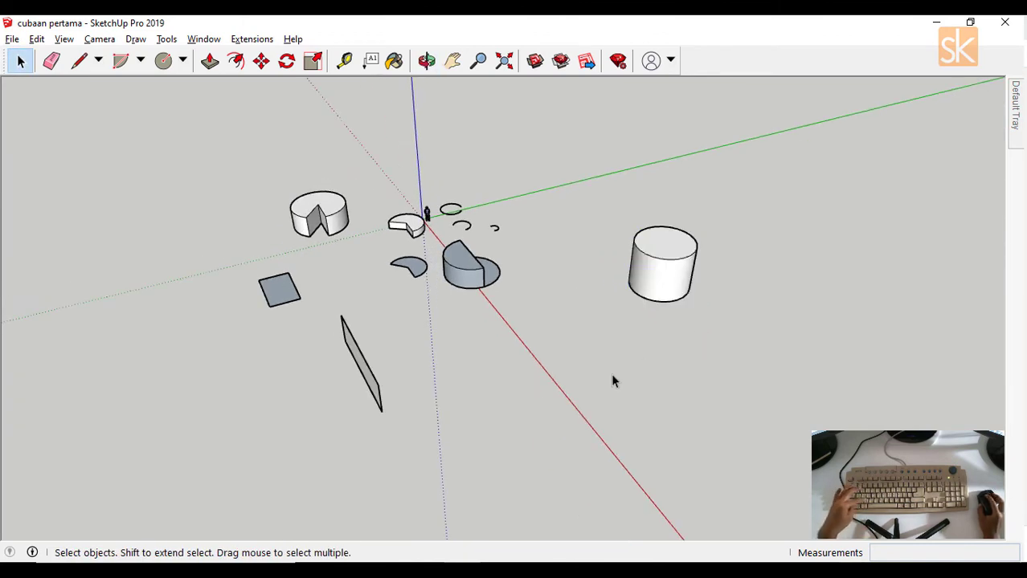
# - Draw a 100-sided circle with a radius of about 3764 mm on the ground in front of the cylinder
pyautogui.press('c')
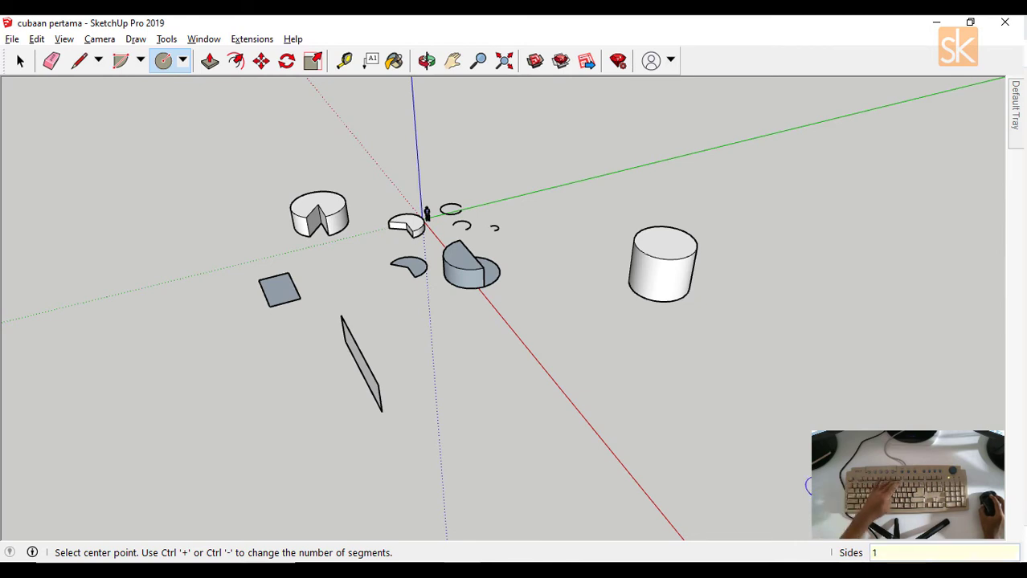
pyautogui.write('00')
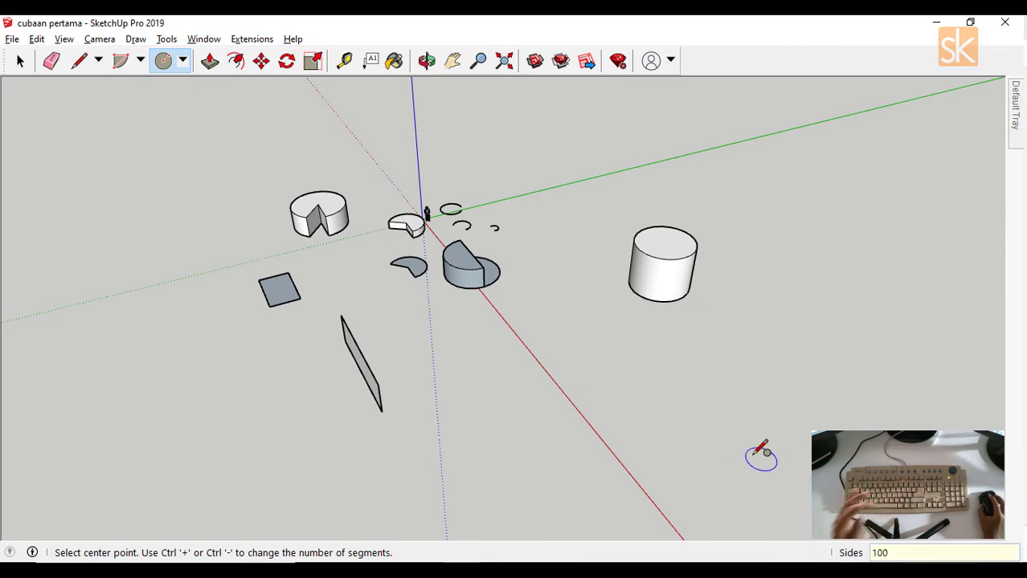
pyautogui.click(698, 445)
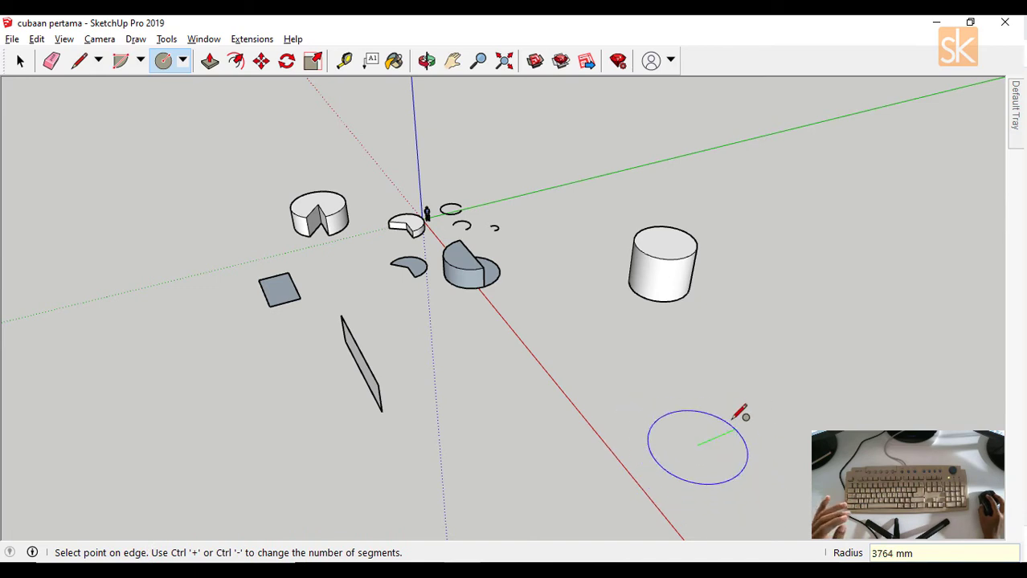
pyautogui.click(740, 414)
pyautogui.press('space')
# - Push/Pull the 100-sided circle face upward into a second cylinder
pyautogui.press('p')
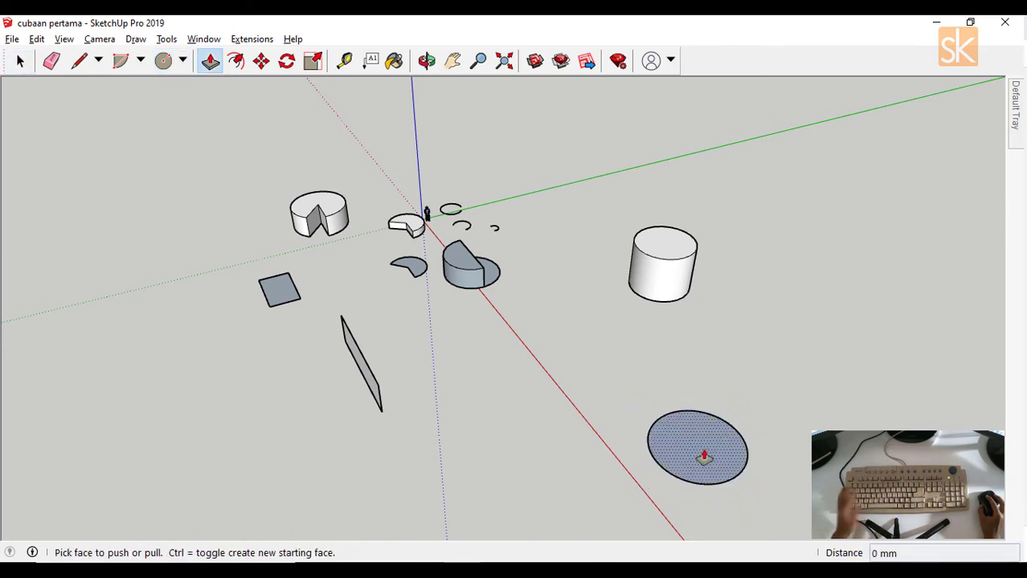
pyautogui.click(703, 431)
pyautogui.click(701, 378)
# - Select the 100-sided and 24-sided cylinders in turn to compare the segments on their curved sides
pyautogui.moveTo(739, 440); pyautogui.dragTo(459, 403, button='middle')
pyautogui.tripleClick(462, 414)
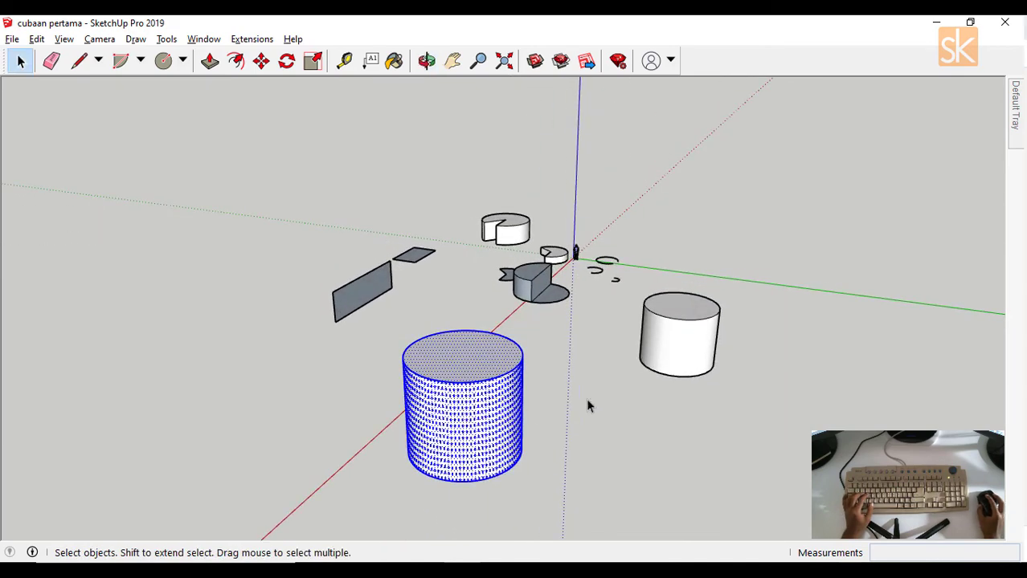
pyautogui.tripleClick(685, 366)
pyautogui.scroll(4, 685, 366)
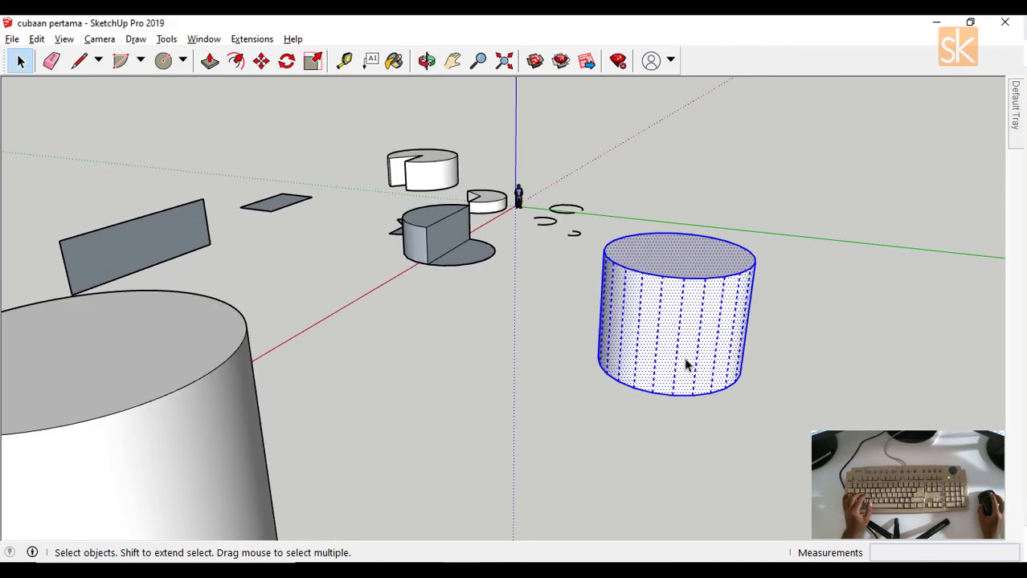
pyautogui.scroll(-3, 675, 357)
pyautogui.tripleClick(359, 453)
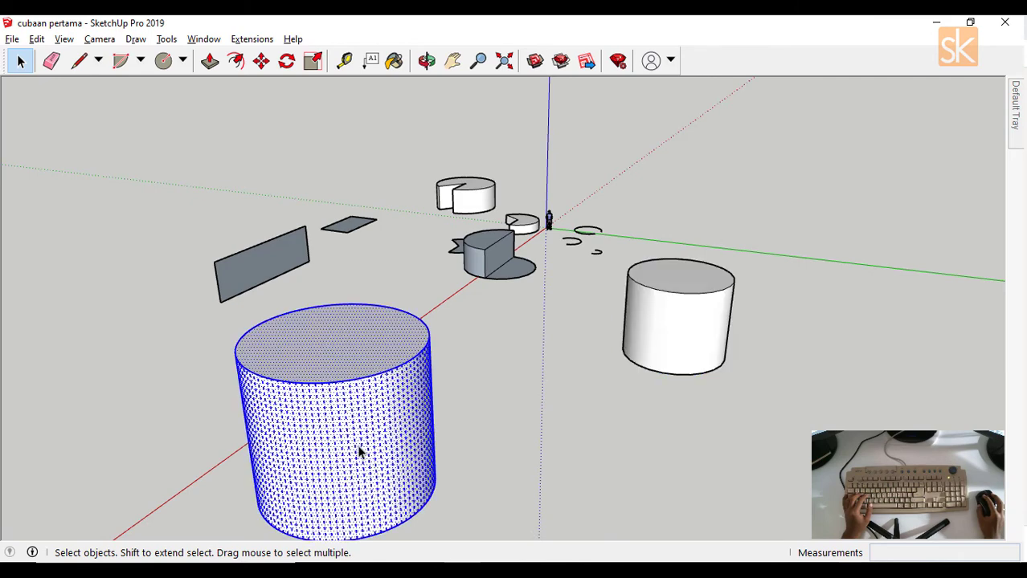
pyautogui.click(537, 453)
pyautogui.moveTo(456, 398); pyautogui.dragTo(530, 454, button='middle')
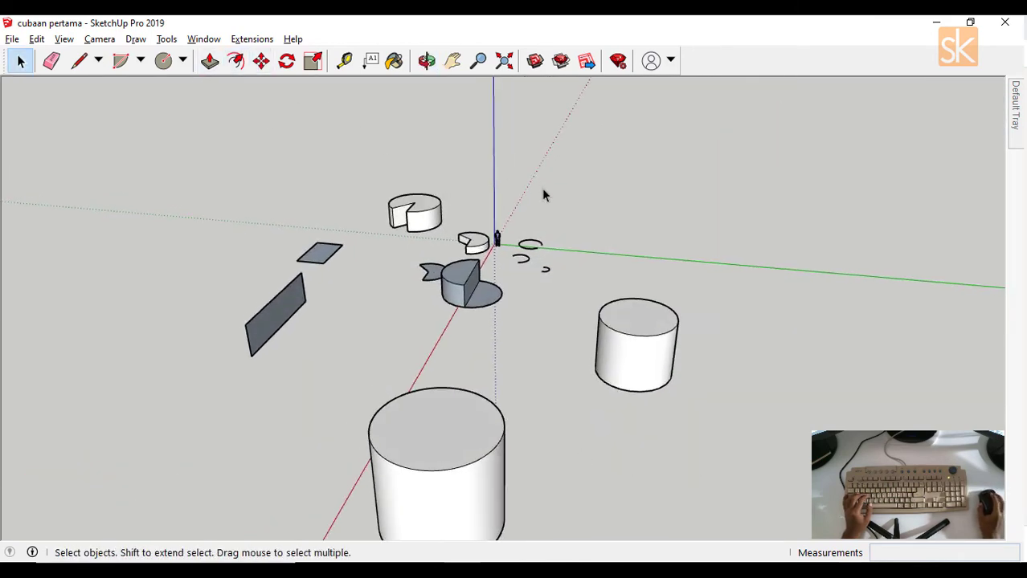
# - Draw a six-sided polygon with an inscribed radius of 5000 mm on the ground beside the green axis
pyautogui.moveTo(543, 192); pyautogui.dragTo(450, 257, button='middle')
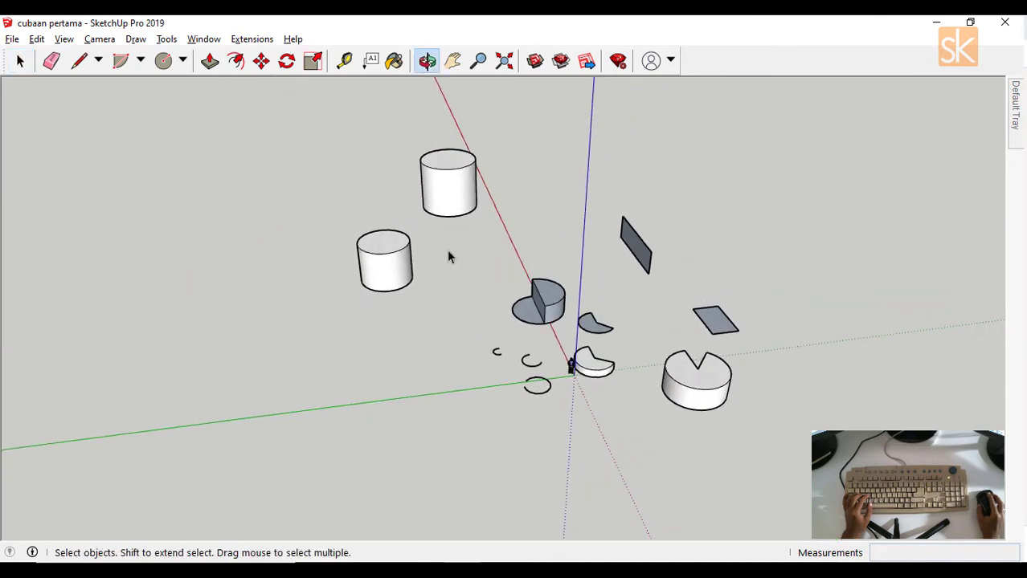
pyautogui.click(183, 65)
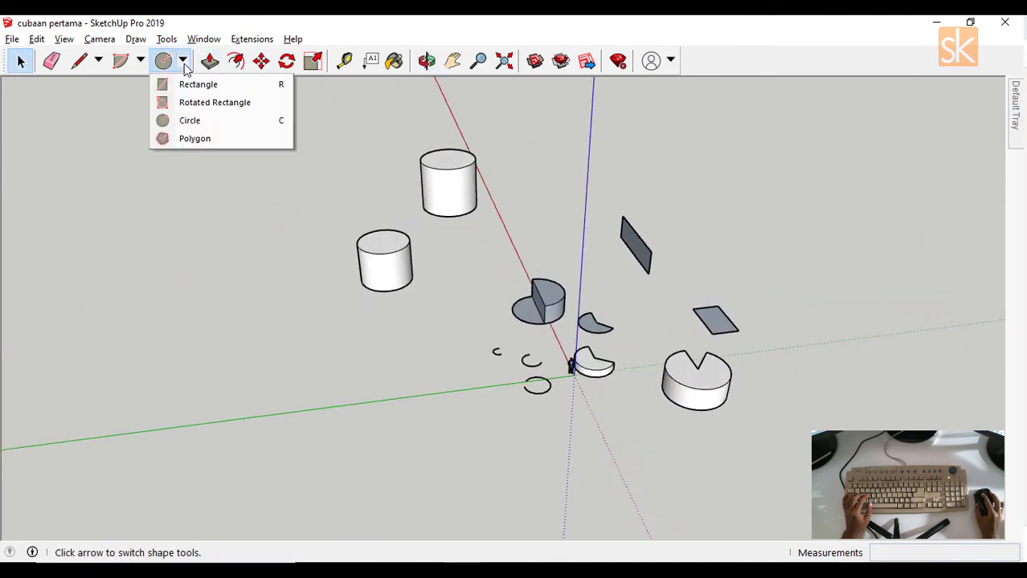
pyautogui.click(188, 139)
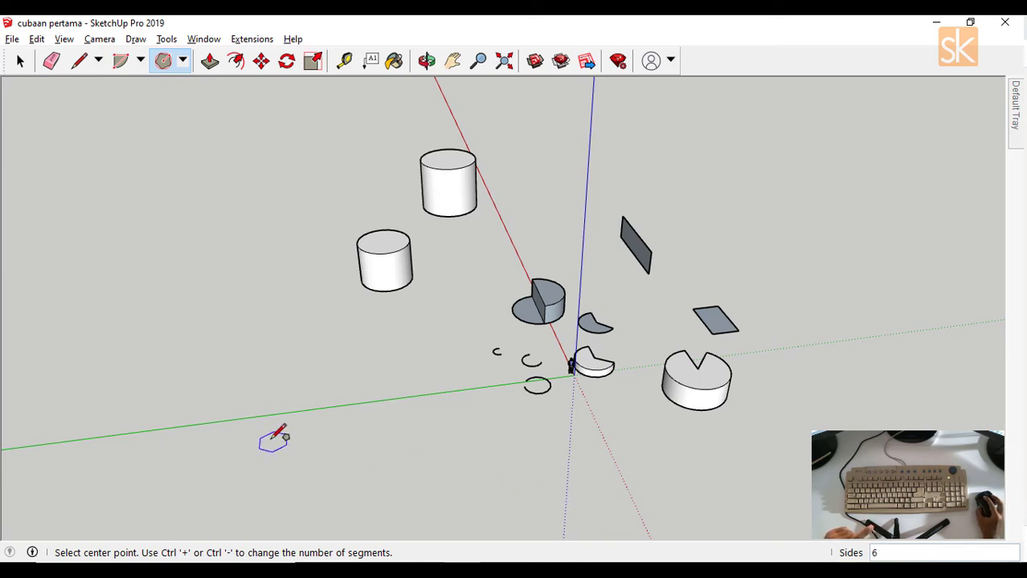
pyautogui.click(265, 382)
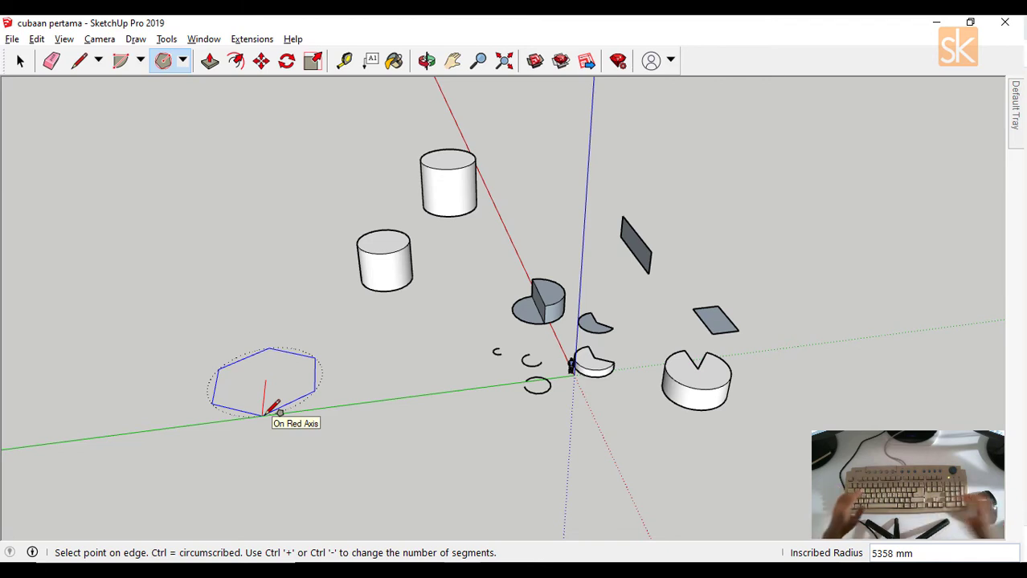
pyautogui.write('000')
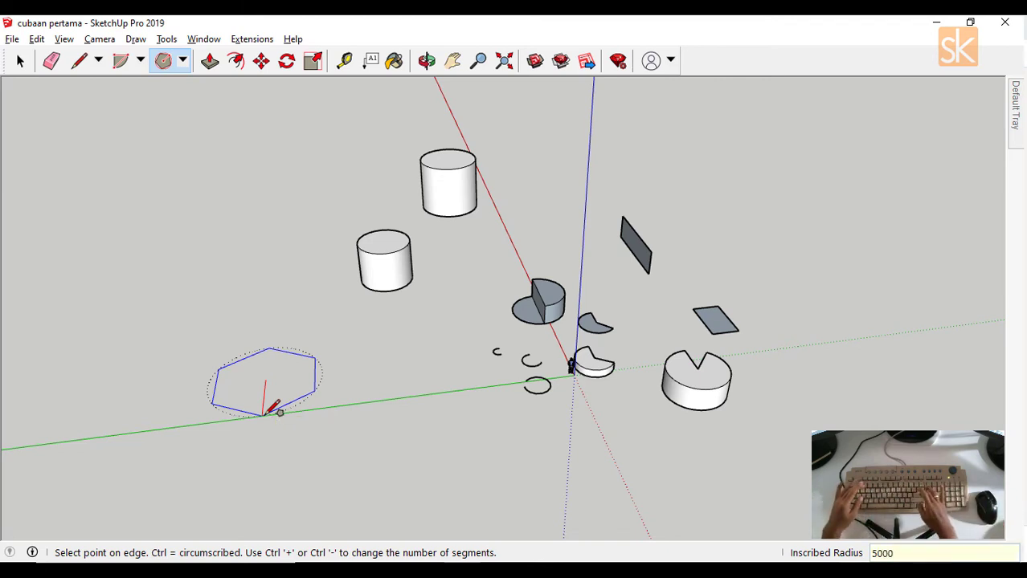
pyautogui.press('Return')
pyautogui.press('space')
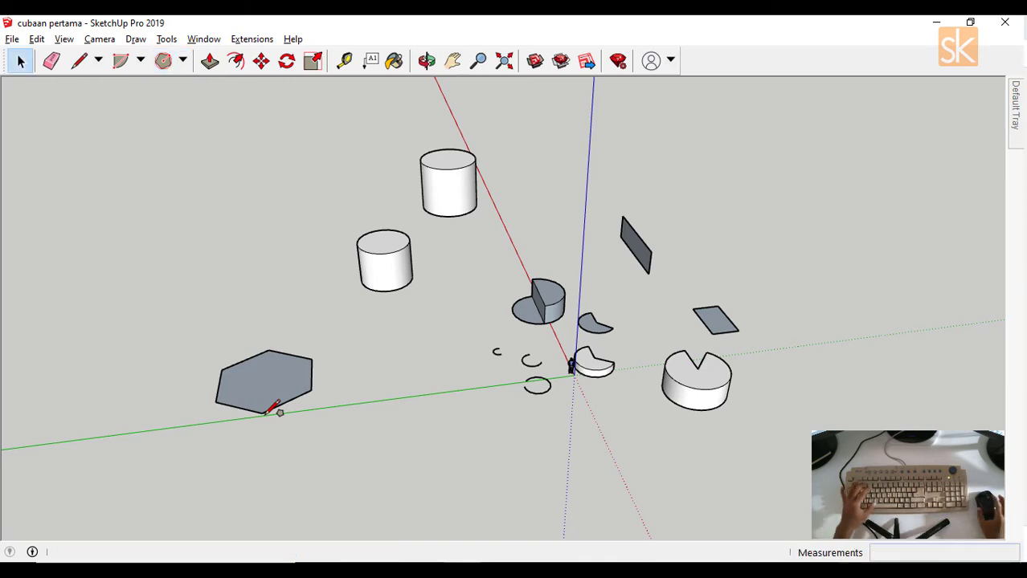
# - Measure the hexagon's sides between neighbouring corners with the Line tool
pyautogui.press('l')
pyautogui.click(311, 389)
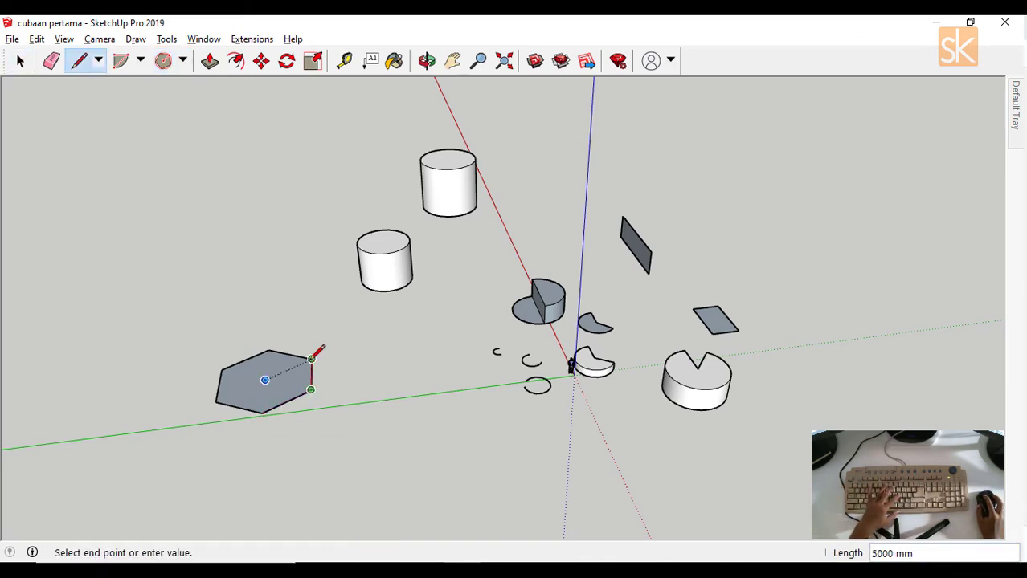
pyautogui.press('Escape')
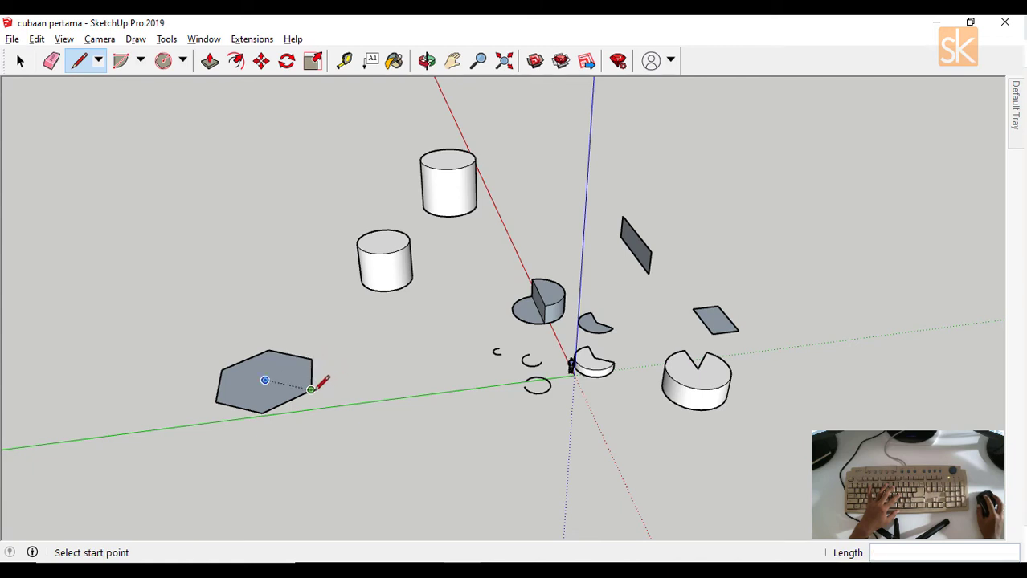
pyautogui.click(264, 381)
pyautogui.click(263, 412)
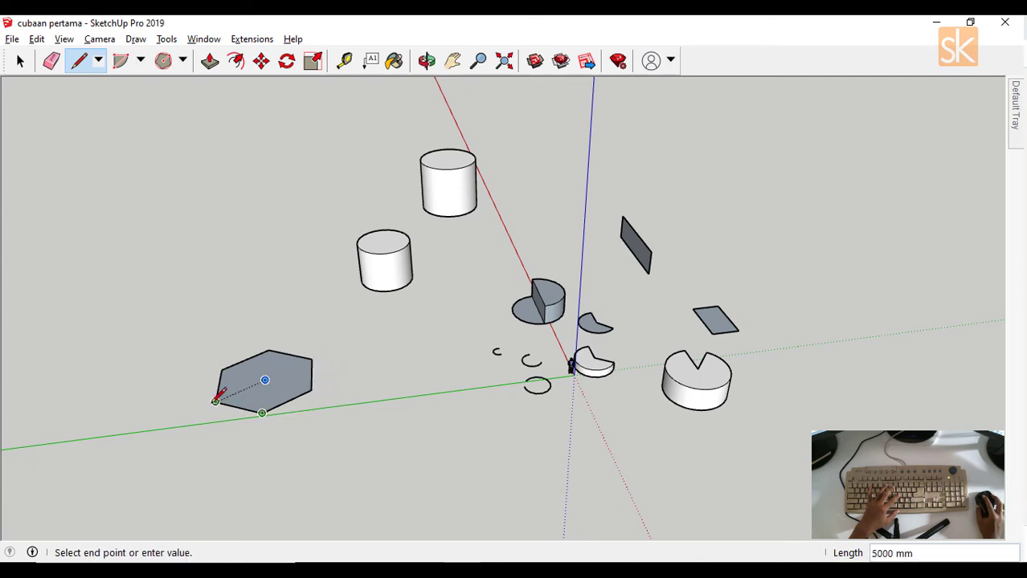
pyautogui.click(216, 402)
pyautogui.click(215, 402)
pyautogui.click(219, 373)
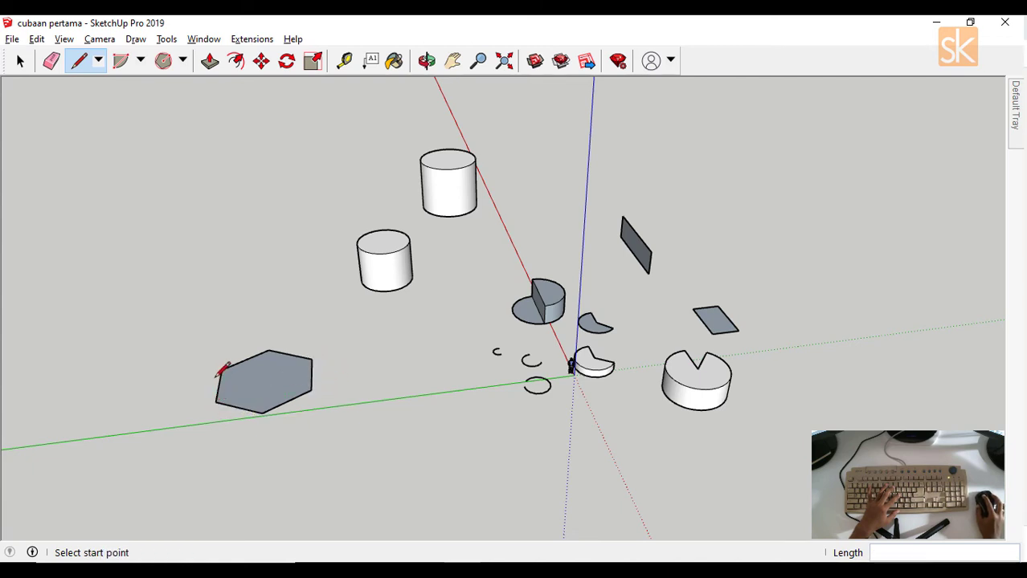
pyautogui.click(221, 369)
pyautogui.press('space')
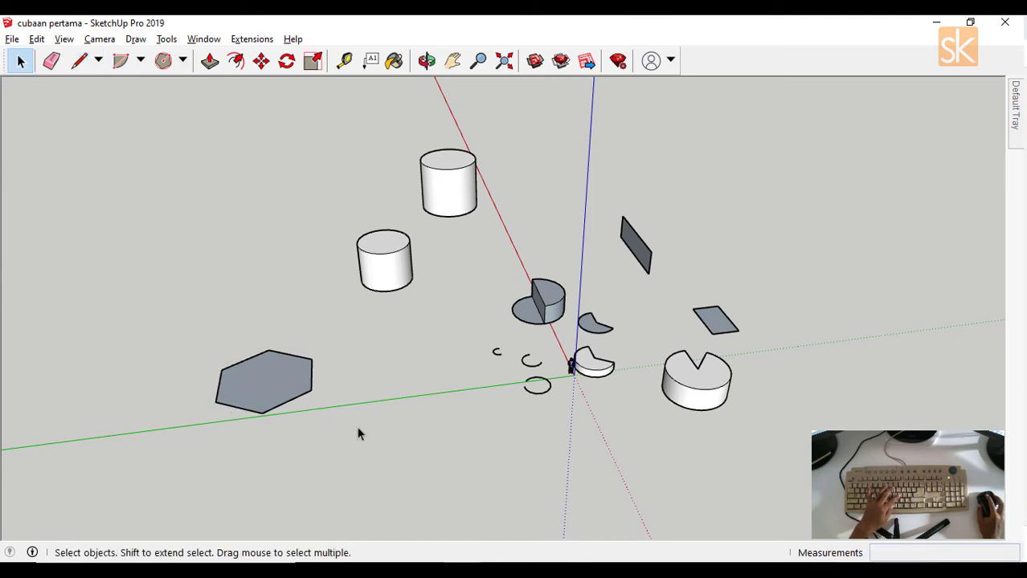
# - Draw a nine-sided polygon on the ground beside the hexagon, across the green axis
pyautogui.scroll(-1, 374, 433)
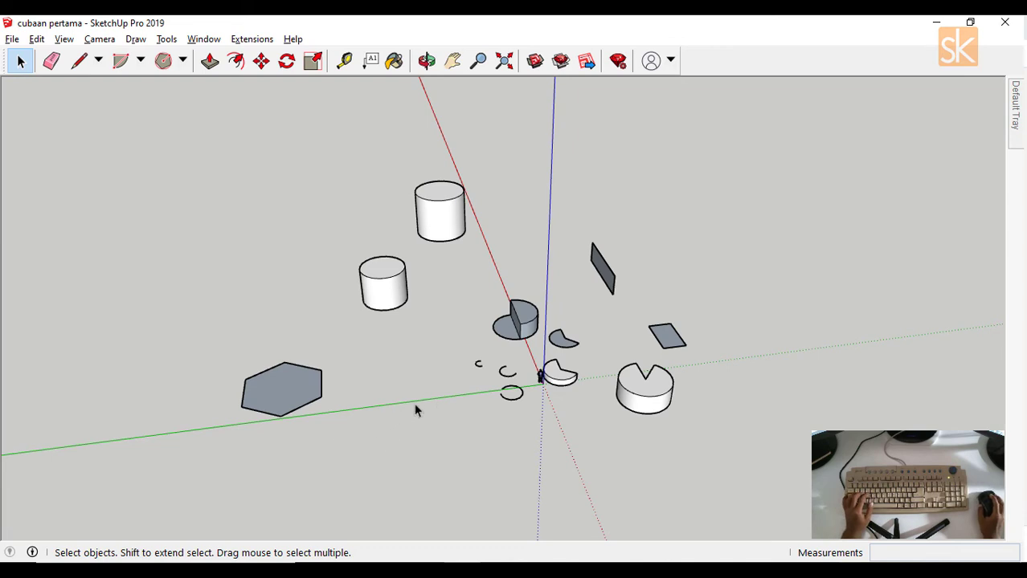
pyautogui.click(183, 63)
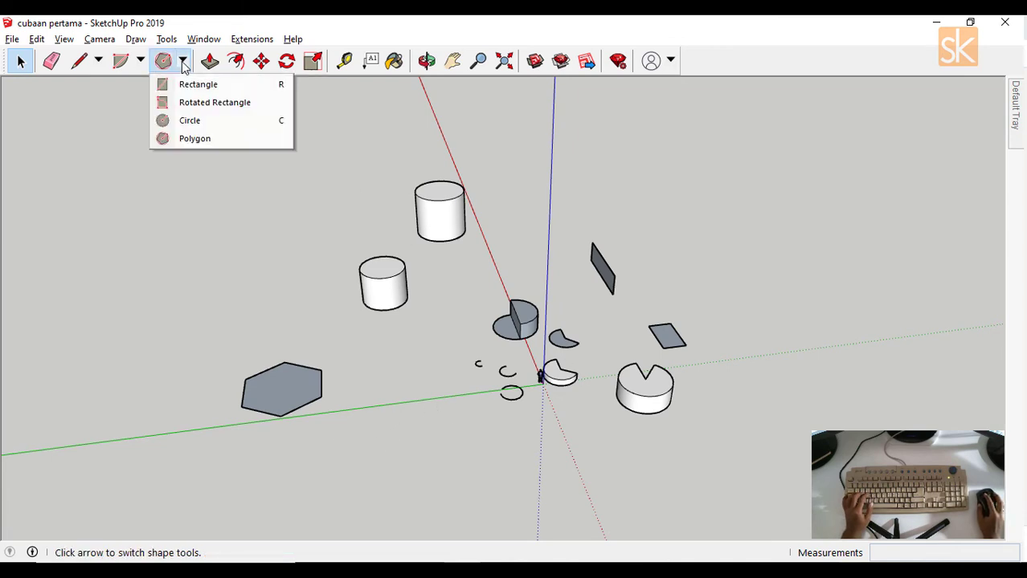
pyautogui.click(190, 139)
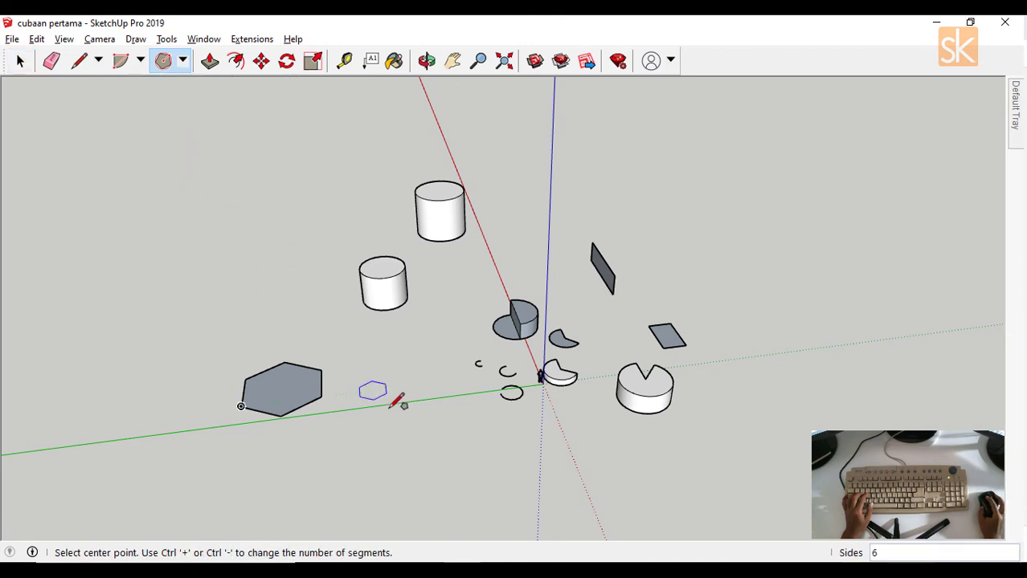
pyautogui.write('9')
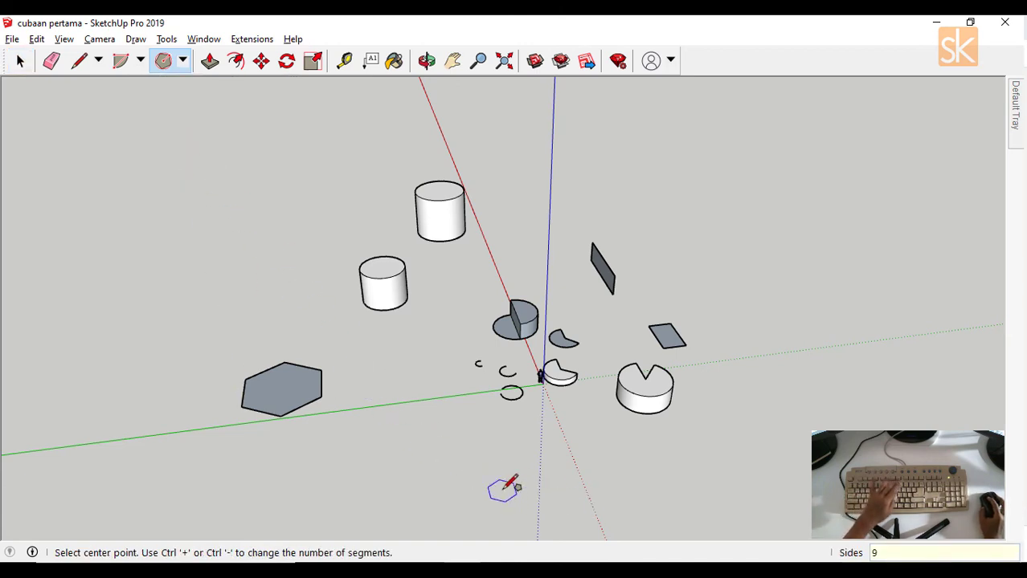
pyautogui.click(377, 483)
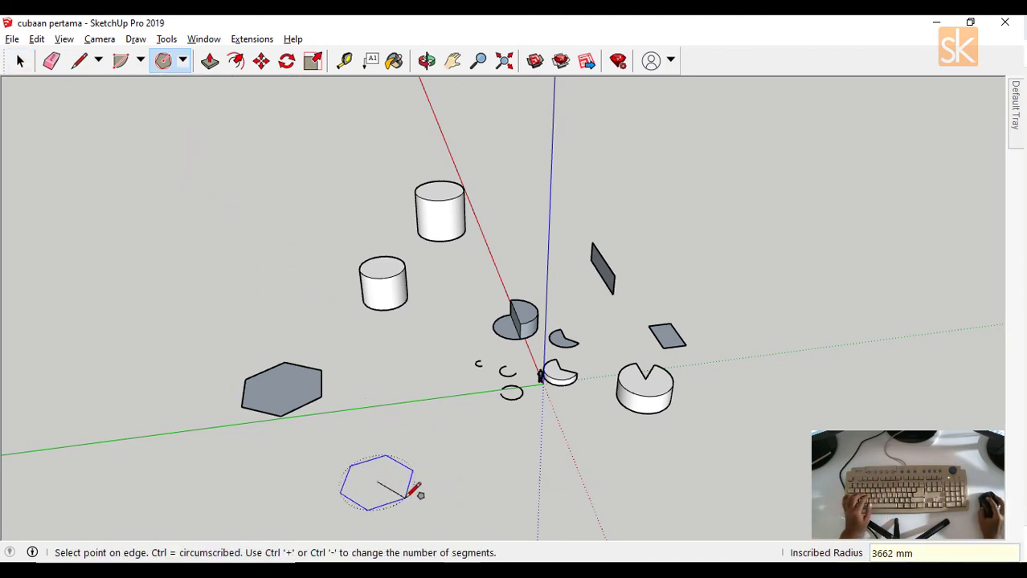
pyautogui.press('Escape')
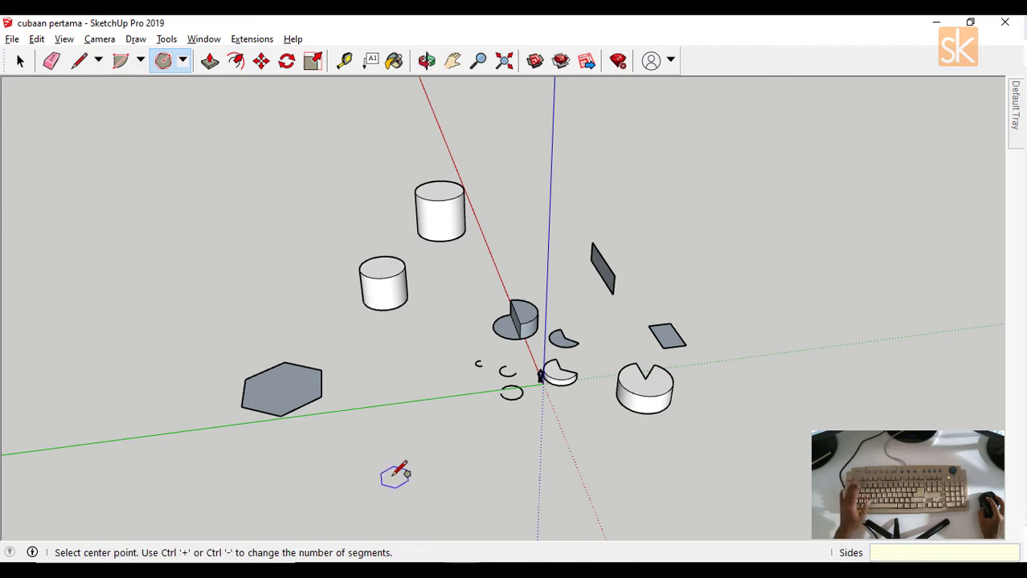
pyautogui.write('9')
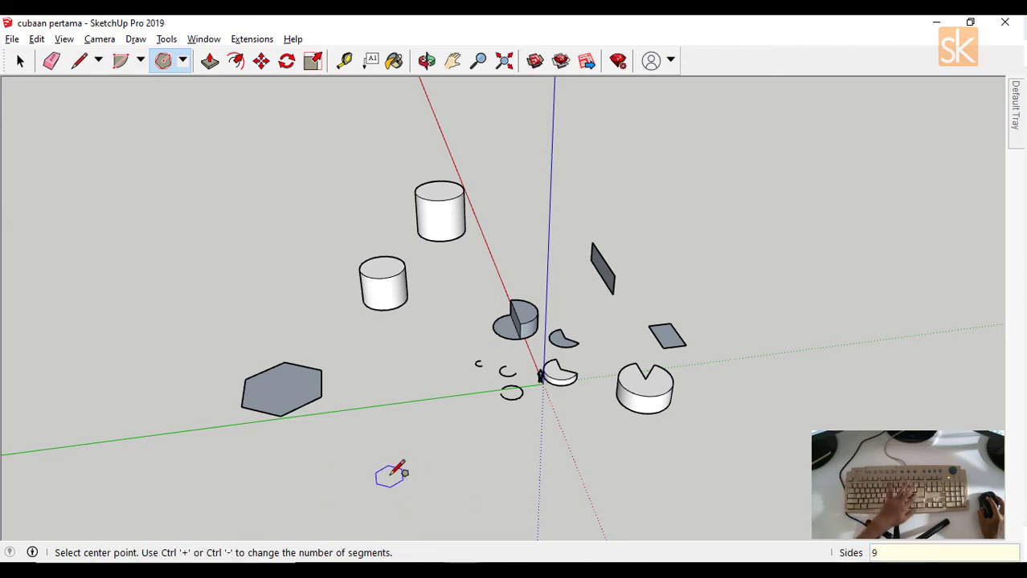
pyautogui.press('Return')
pyautogui.click(386, 478)
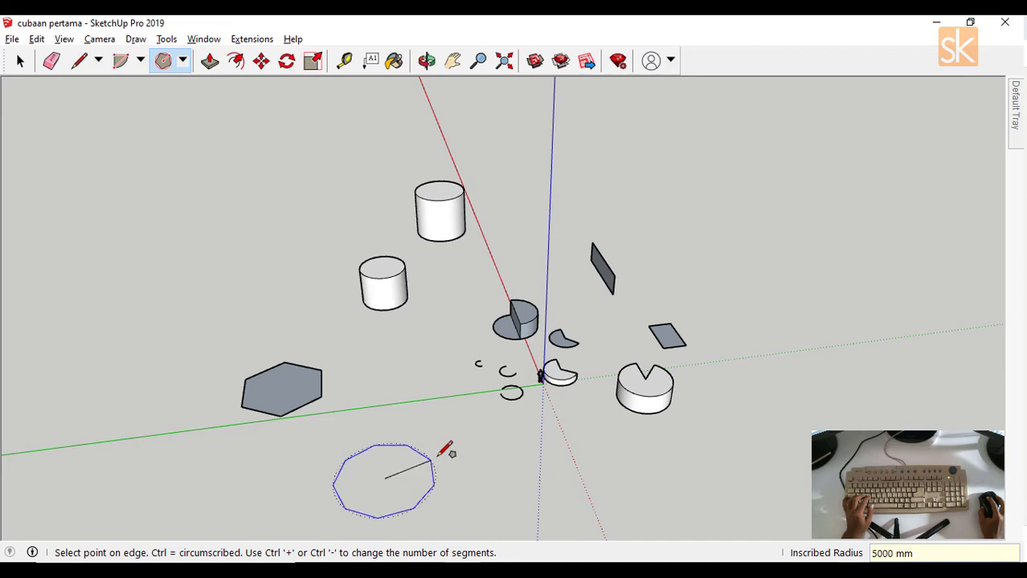
pyautogui.click(448, 471)
# - Draw a larger eight-sided polygon on the ground, on the far side of the red axis from the nine-sided one
pyautogui.scroll(-2, 426, 454)
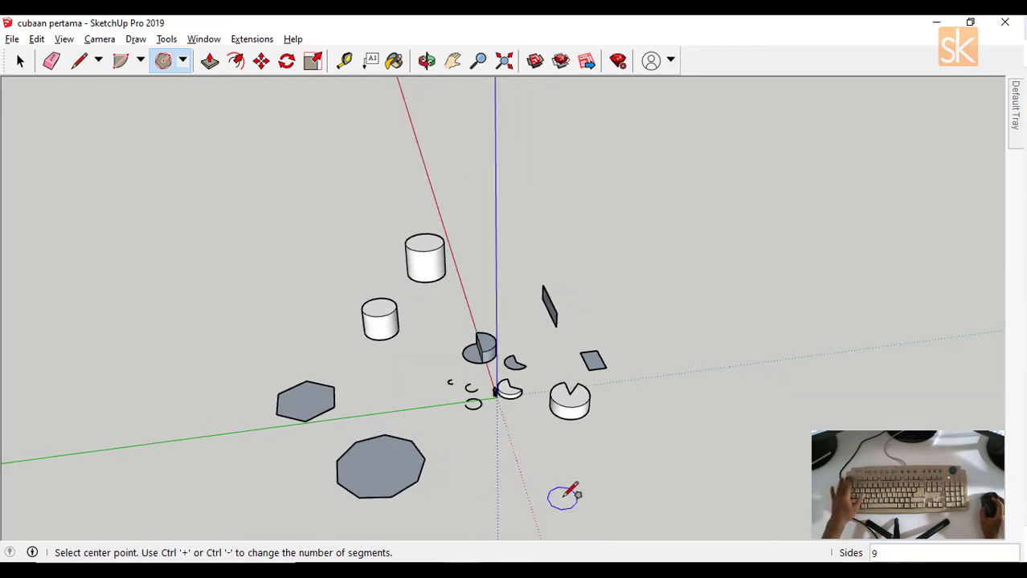
pyautogui.write('8')
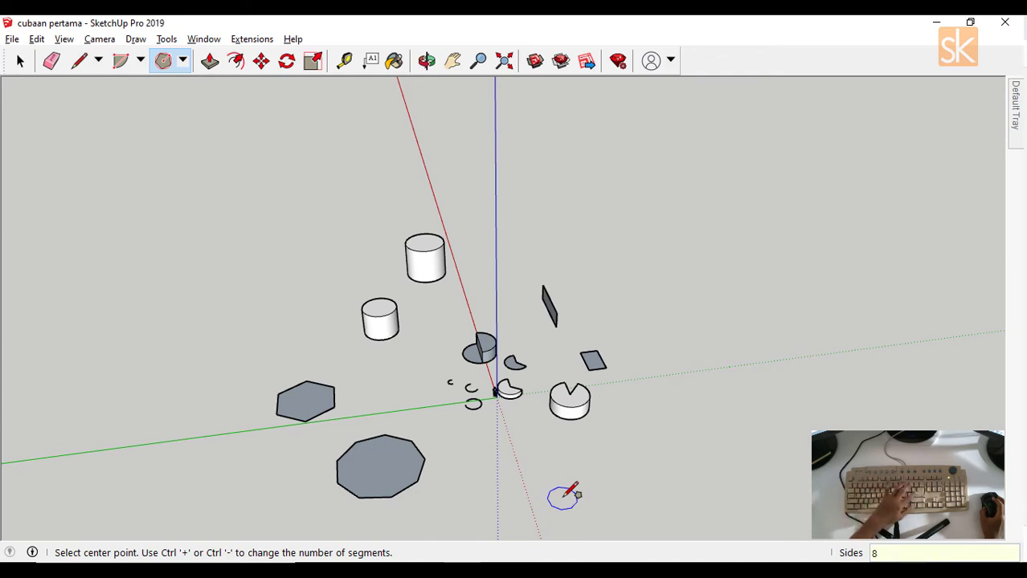
pyautogui.press('Return')
pyautogui.click(631, 480)
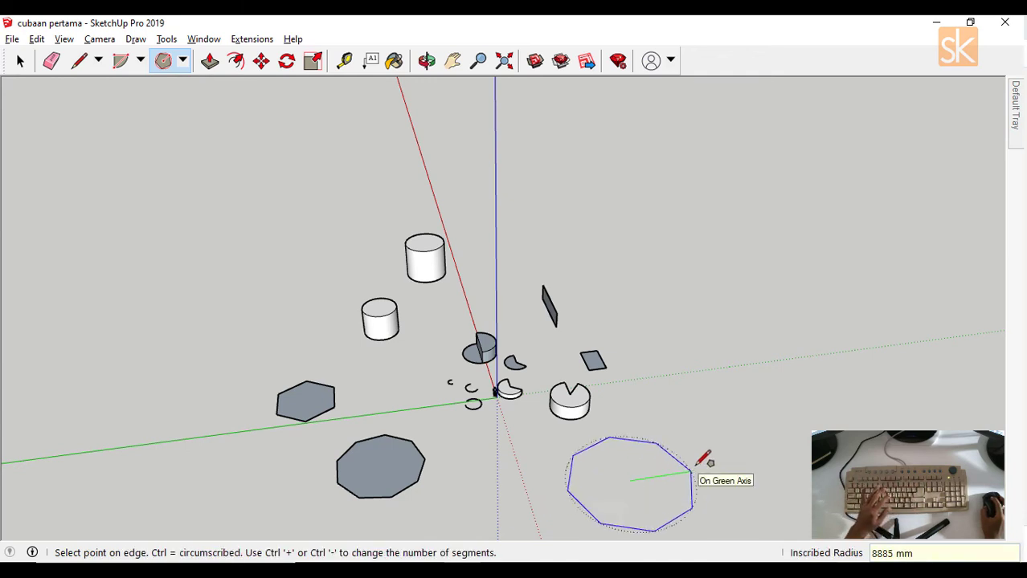
pyautogui.click(703, 466)
pyautogui.press('space')
# - Push/Pull the octagon face upward about 14255 mm into a prism
pyautogui.click(621, 446)
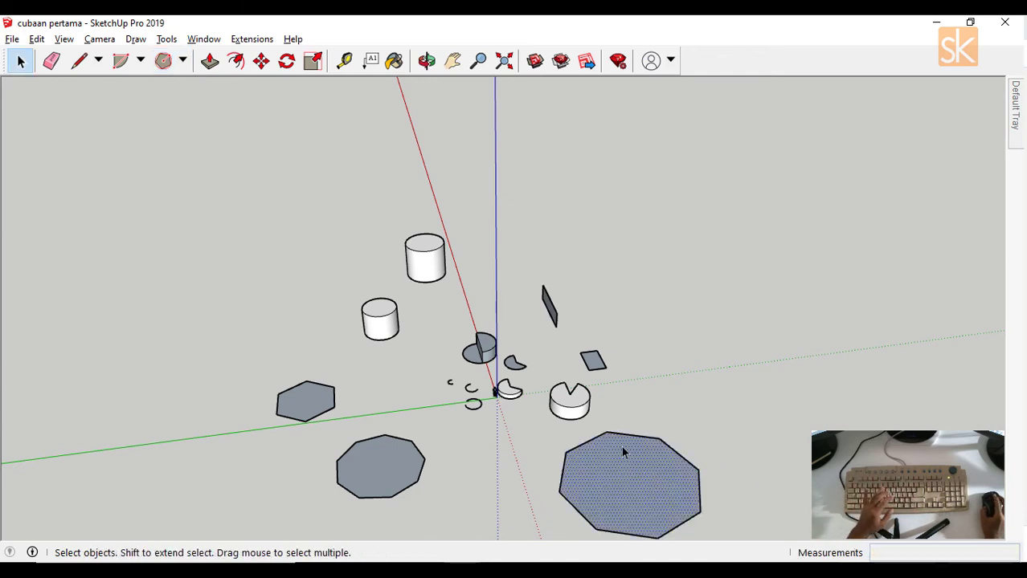
pyautogui.scroll(-1, 621, 446)
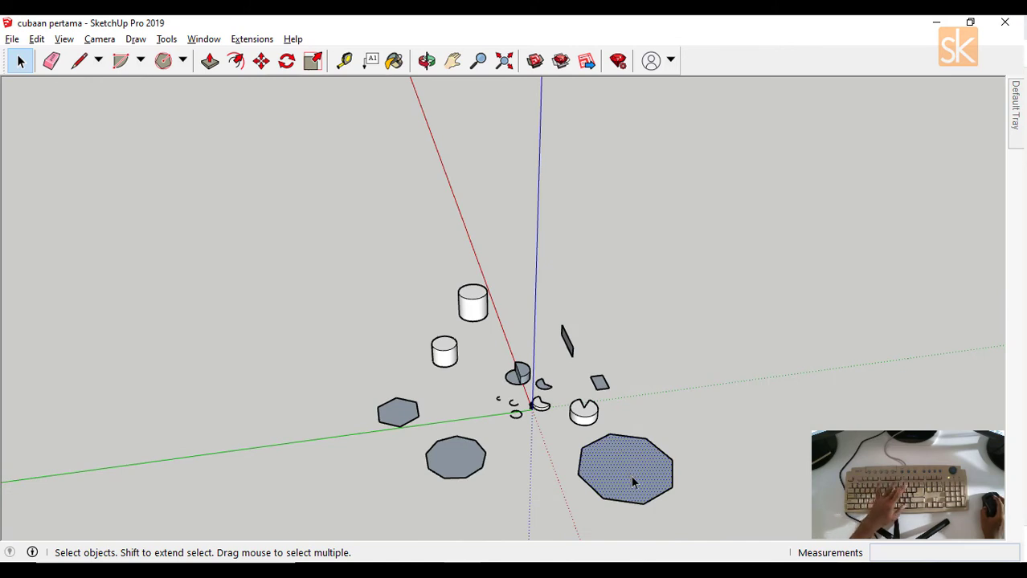
pyautogui.press('p')
pyautogui.click(631, 477)
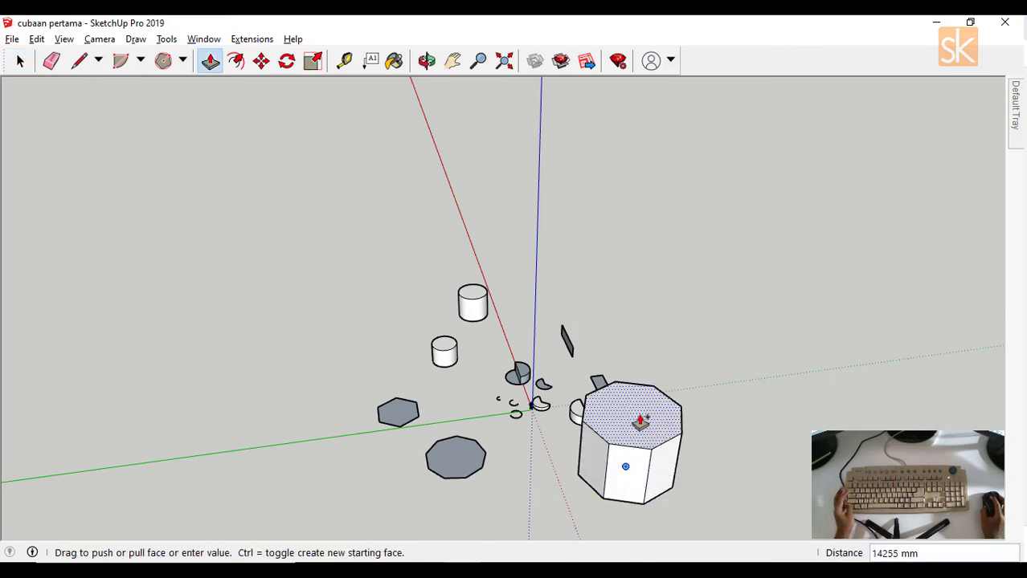
pyautogui.click(641, 420)
pyautogui.press('space')
# - Draw a line across the top face of the cylinder on the red axis, splitting it into two halves
pyautogui.moveTo(640, 421); pyautogui.dragTo(872, 366, button='middle')
pyautogui.moveTo(683, 392); pyautogui.dragTo(575, 441, button='middle')
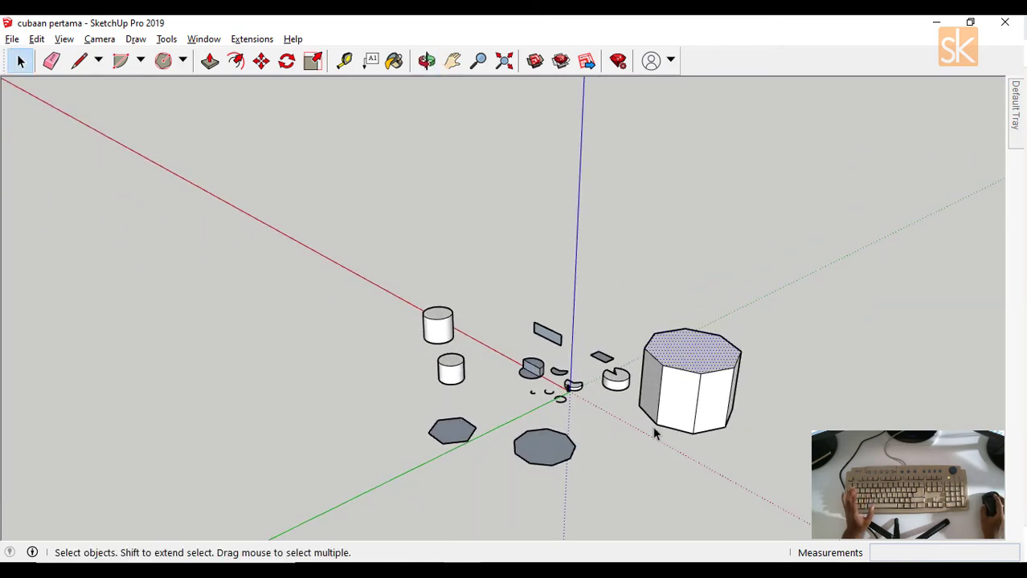
pyautogui.moveTo(634, 413); pyautogui.dragTo(617, 315, button='middle')
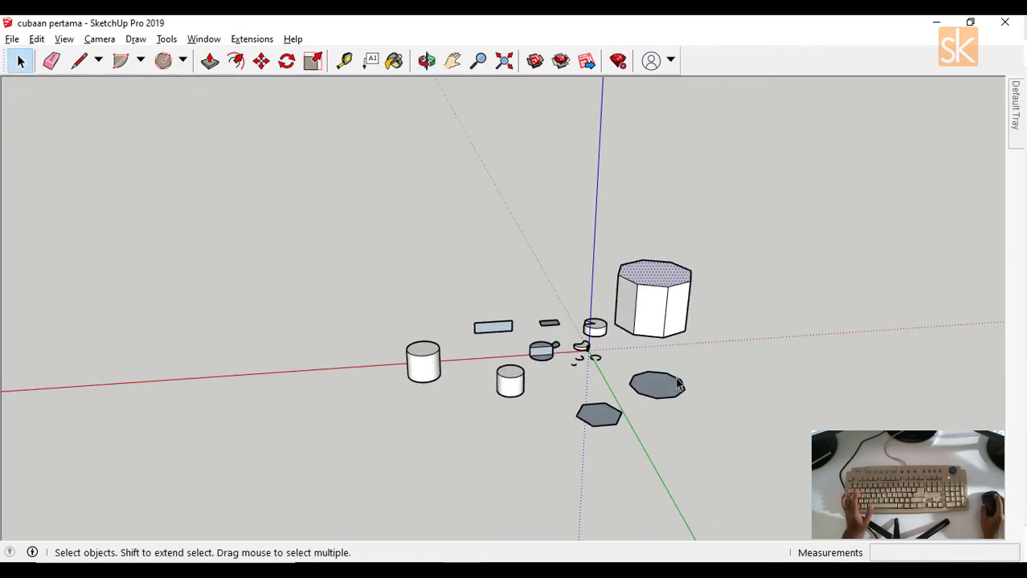
pyautogui.scroll(2, 618, 313)
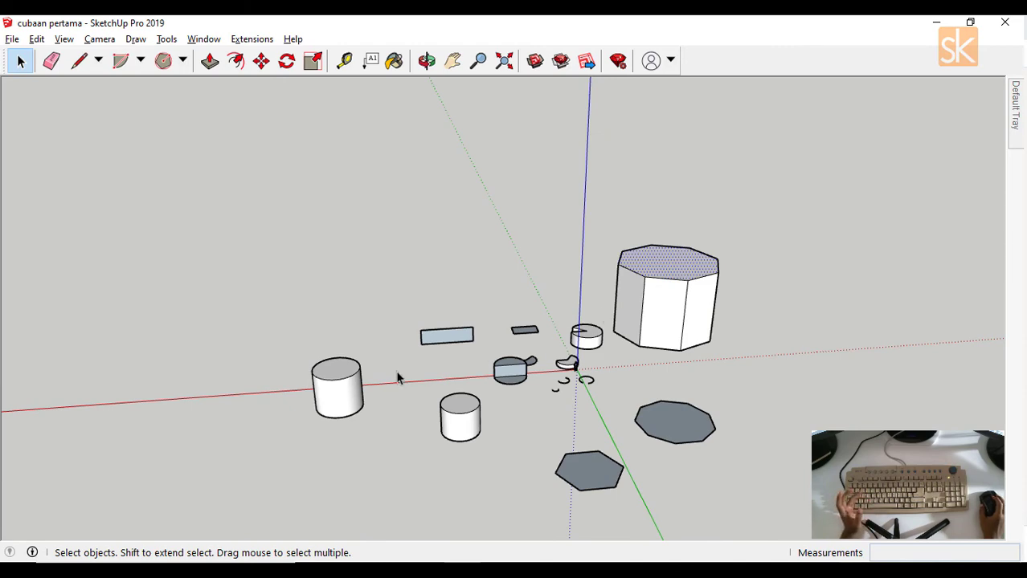
pyautogui.scroll(2, 409, 376)
pyautogui.moveTo(420, 373); pyautogui.dragTo(557, 319, button='middle')
pyautogui.scroll(2, 323, 416)
pyautogui.moveTo(497, 406); pyautogui.dragTo(314, 362, button='middle')
pyautogui.scroll(1, 321, 357)
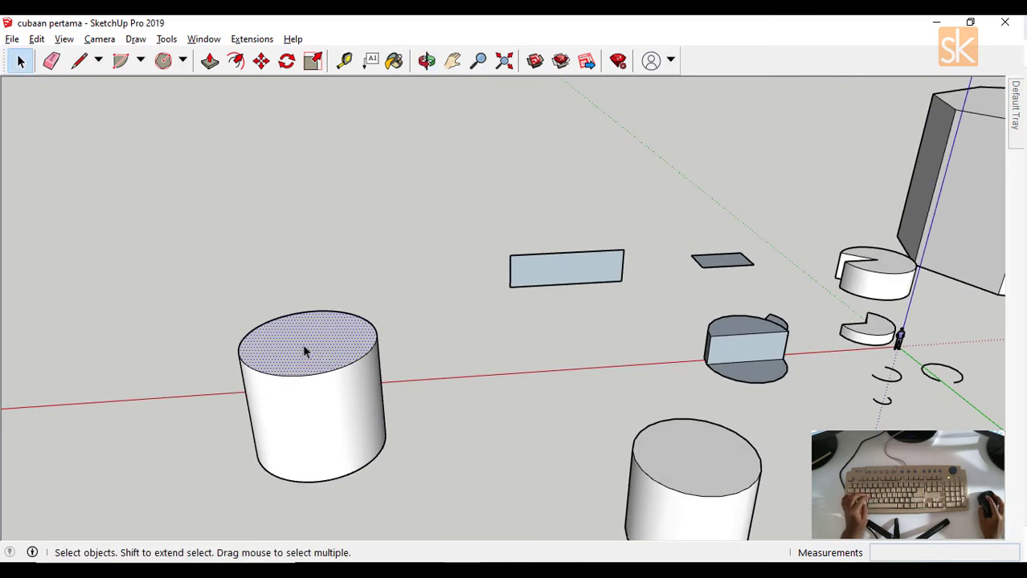
pyautogui.press('l')
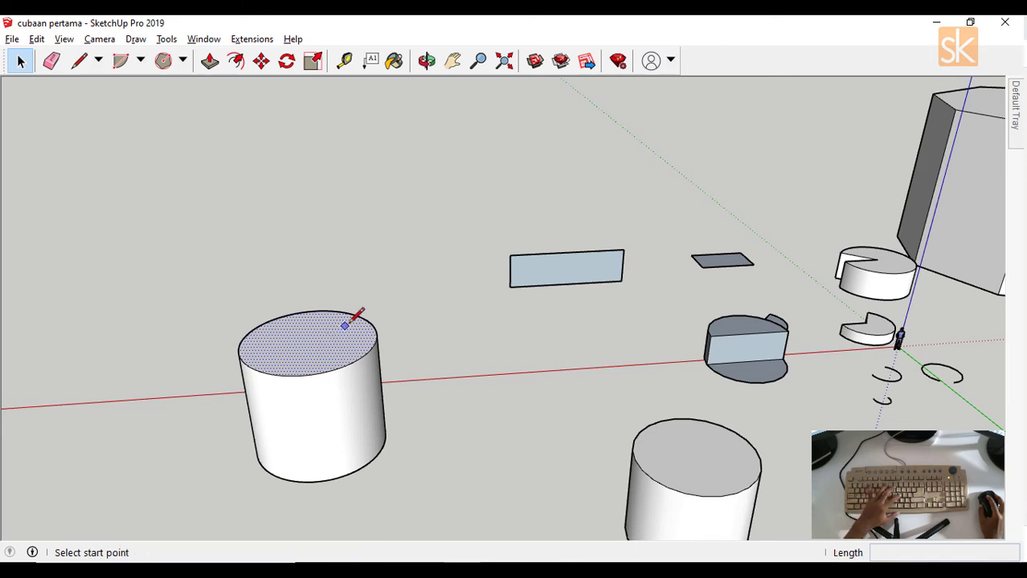
pyautogui.click(356, 316)
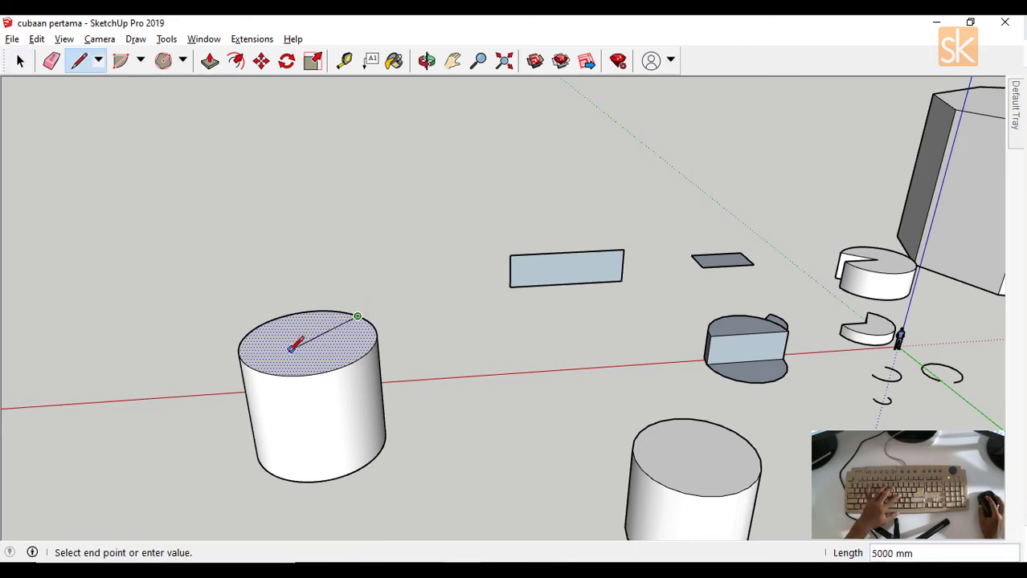
pyautogui.click(249, 366)
pyautogui.press('space')
# - Select the two halves of the split cylinder top alternately to check that they are separate faces
pyautogui.moveTo(305, 371); pyautogui.dragTo(448, 405, button='middle')
pyautogui.click(394, 403)
pyautogui.click(452, 401)
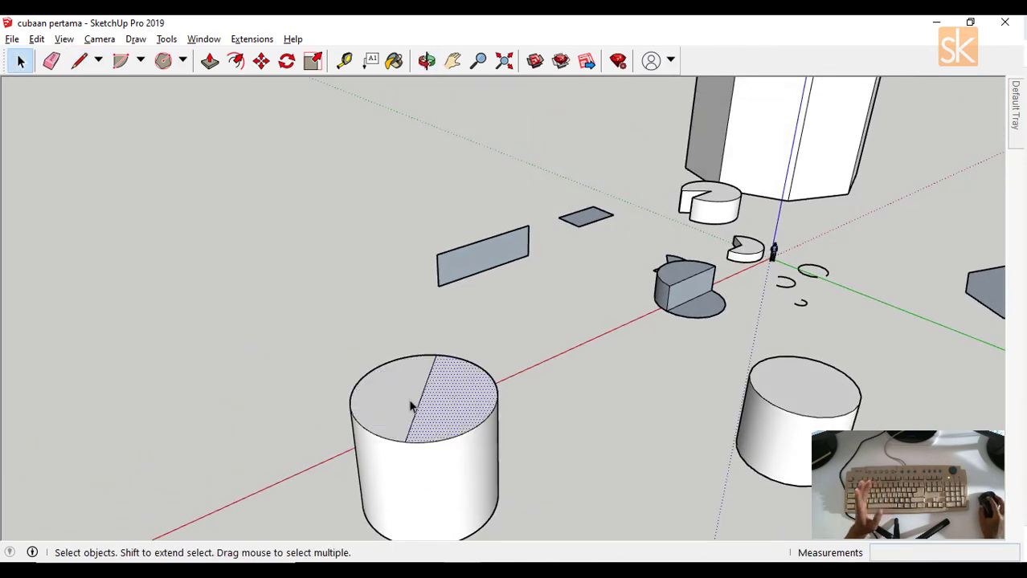
pyautogui.click(412, 406)
pyautogui.click(447, 397)
pyautogui.click(410, 404)
# - Push/Pull the half of the split cylinder top nearer the other cylinder down about 2724 mm
pyautogui.click(450, 401)
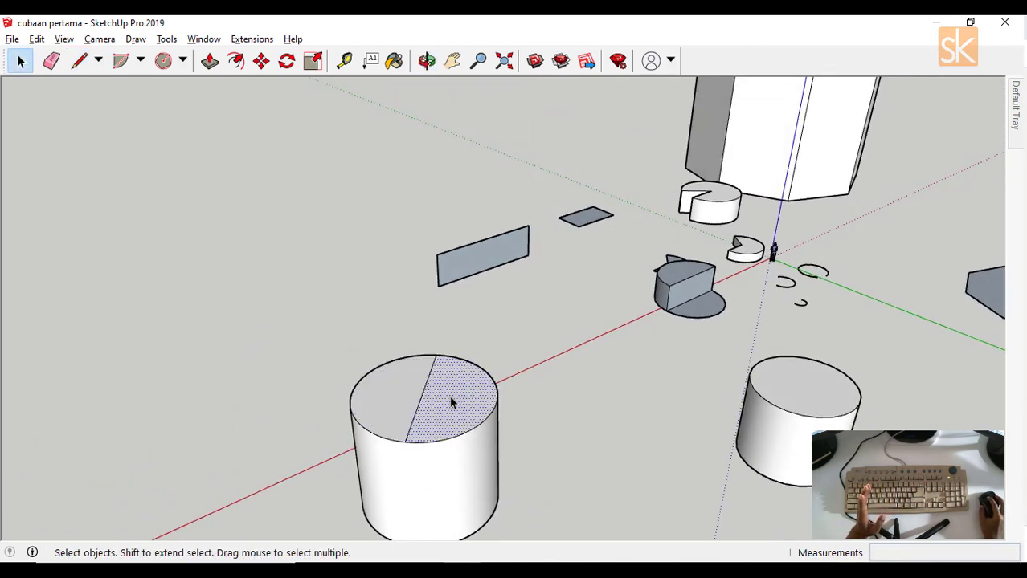
pyautogui.press('p')
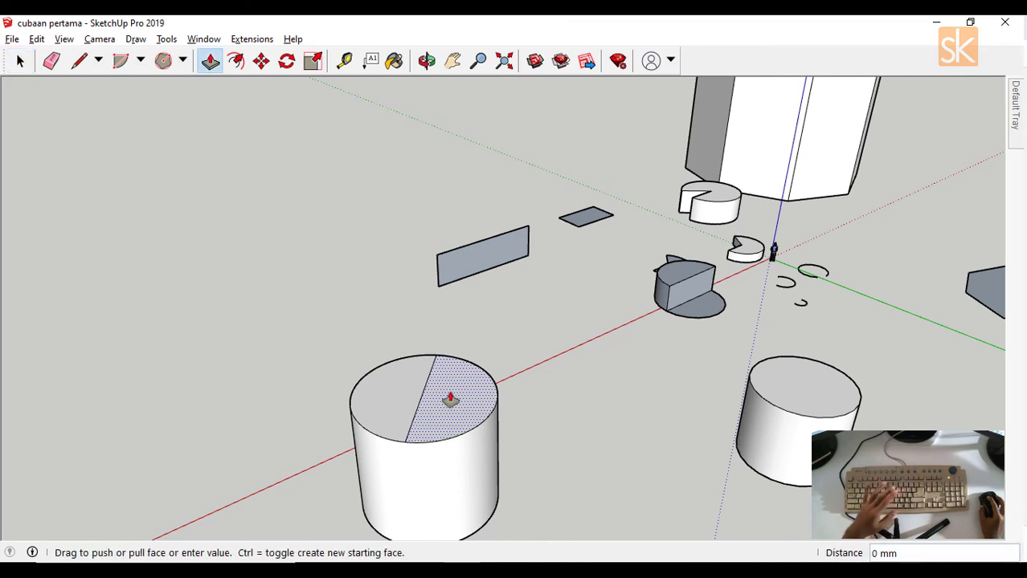
pyautogui.moveTo(450, 402); pyautogui.dragTo(456, 444)
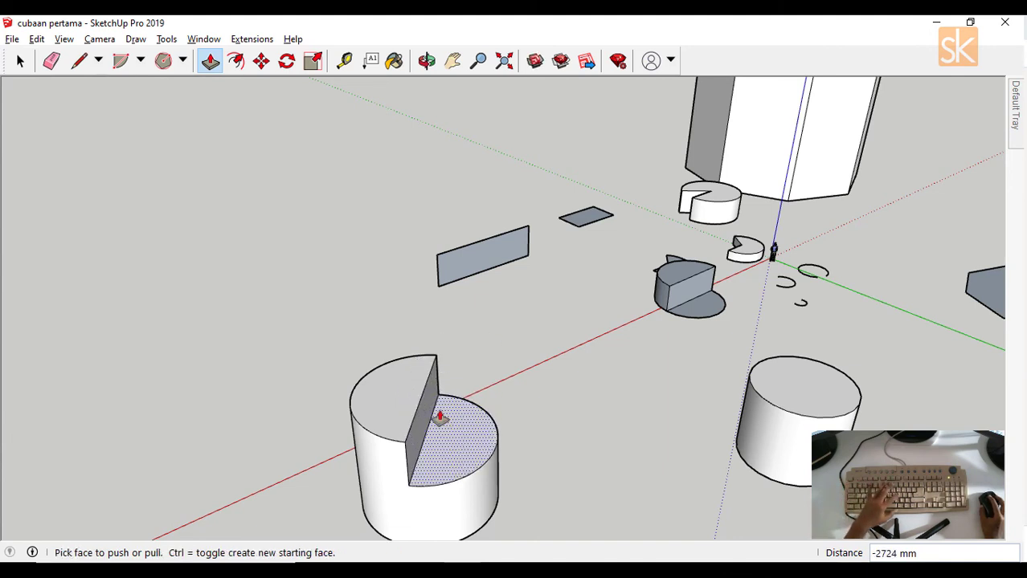
# - Draw a line from the midpoint of the straight edge to the rim across the cylinder's higher half, splitting it into two quarters
pyautogui.press('l')
pyautogui.click(422, 394)
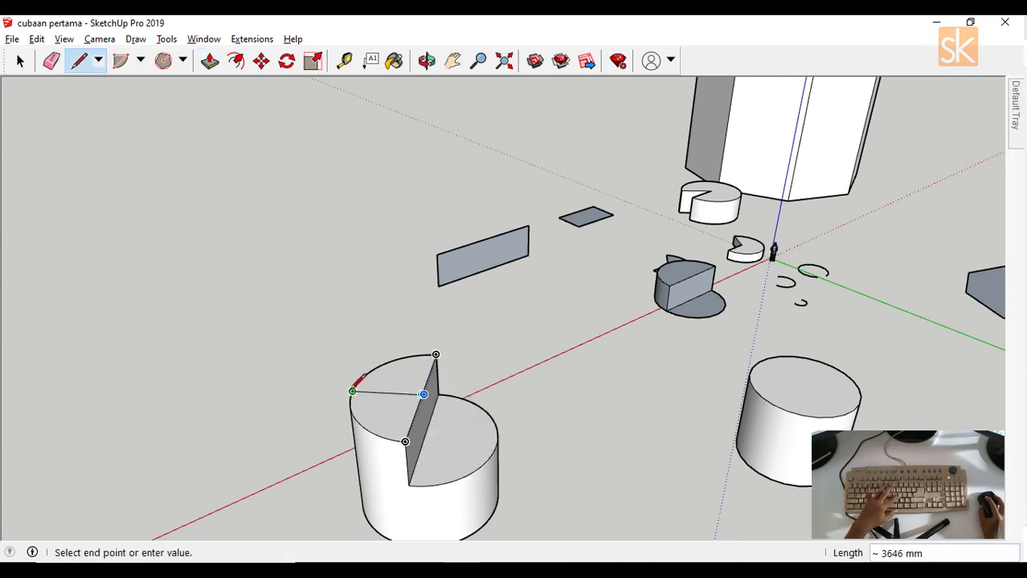
pyautogui.click(352, 391)
pyautogui.press('space')
# - Push/Pull the rear quarter of the cylinder's higher half up about 2250 mm
pyautogui.press('p')
pyautogui.click(399, 383)
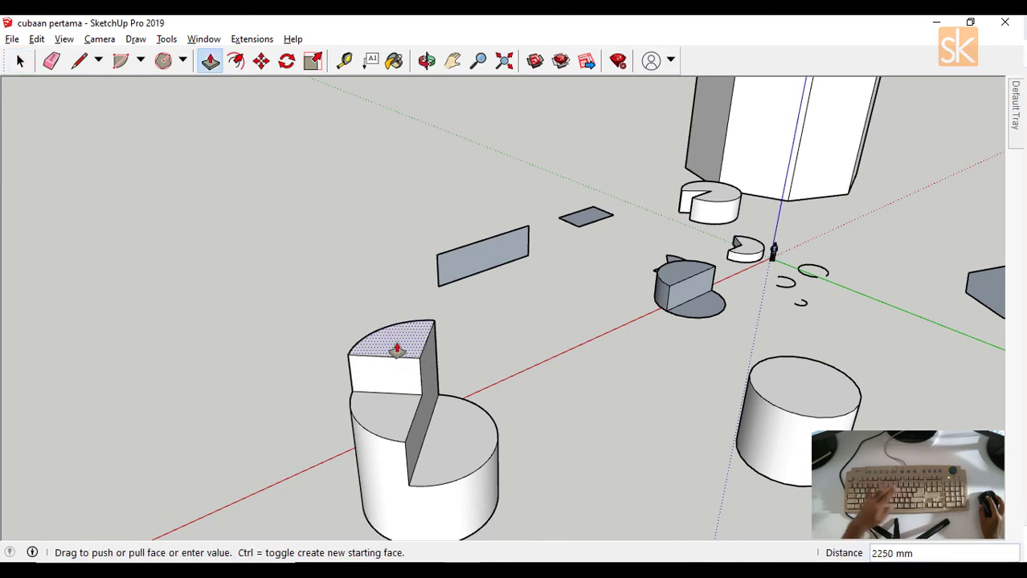
pyautogui.click(395, 341)
pyautogui.press('space')
# - Draw a line from the inner straight edge to the rim across the cylinder's lower half, splitting its face in two
pyautogui.moveTo(441, 391); pyautogui.dragTo(275, 395, button='middle')
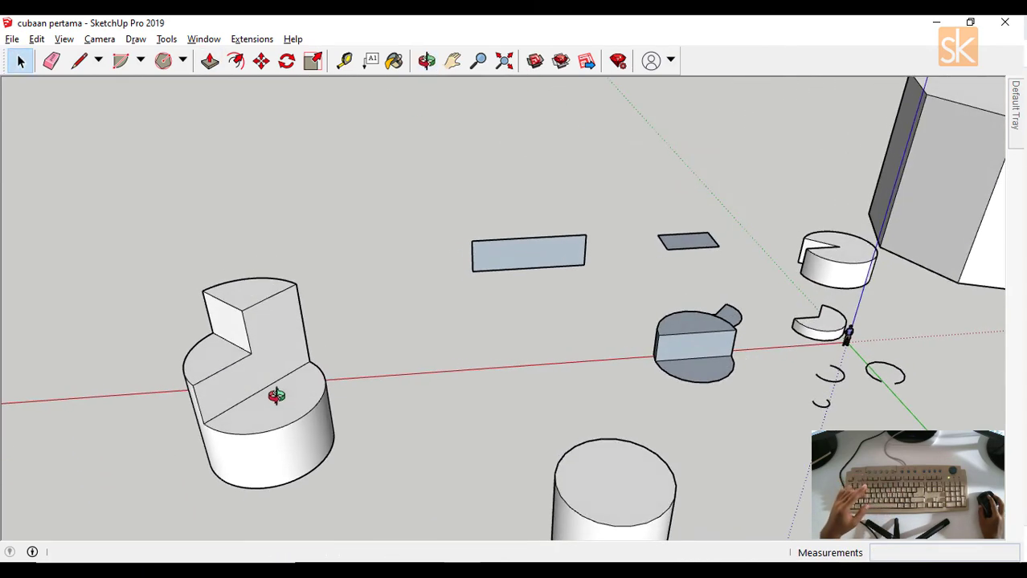
pyautogui.press('l')
pyautogui.click(279, 379)
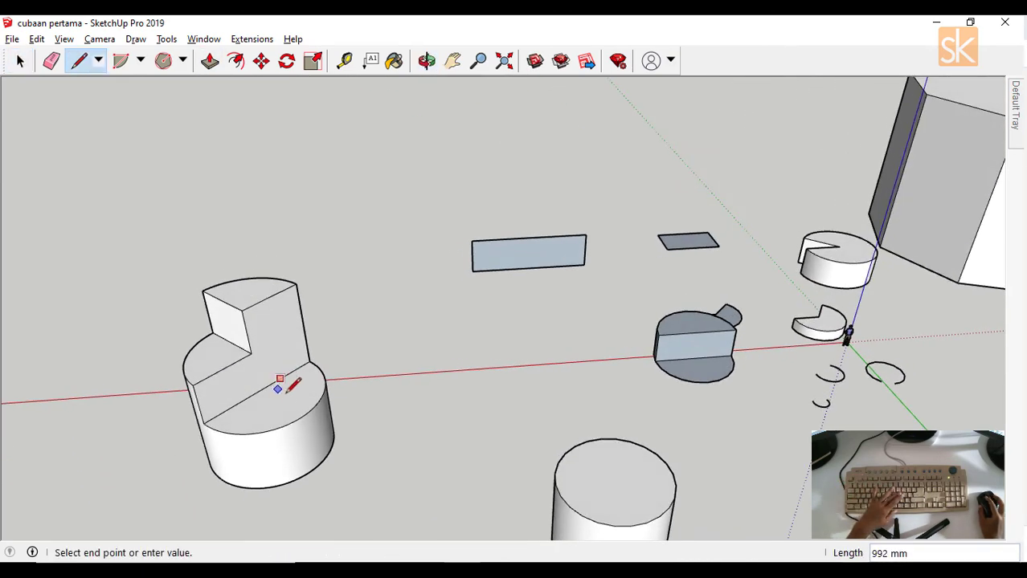
pyautogui.click(302, 416)
pyautogui.press('space')
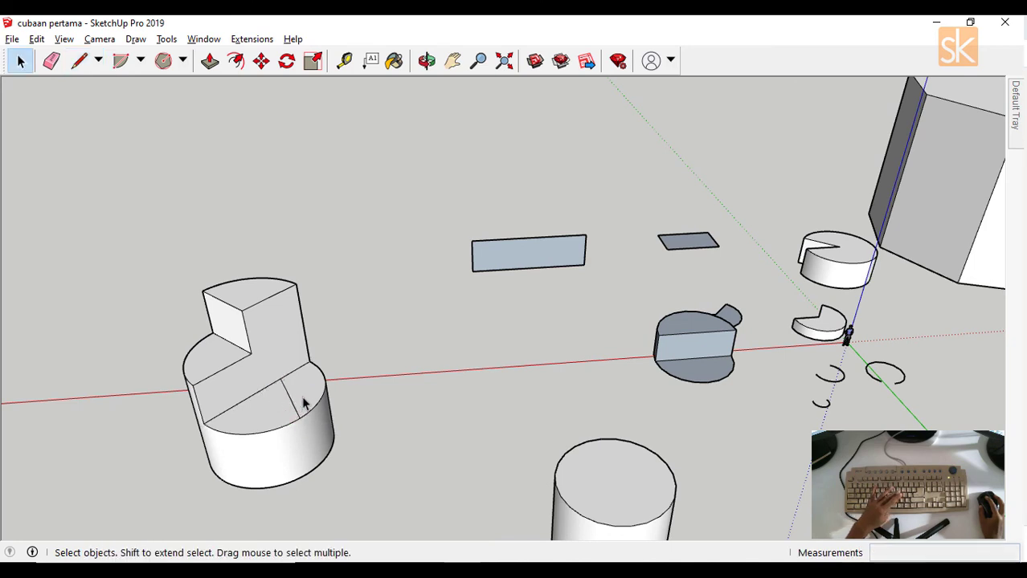
# - Select the two faces of the split lower half alternately to check that they are separate
pyautogui.click(280, 408)
pyautogui.click(307, 399)
pyautogui.click(274, 401)
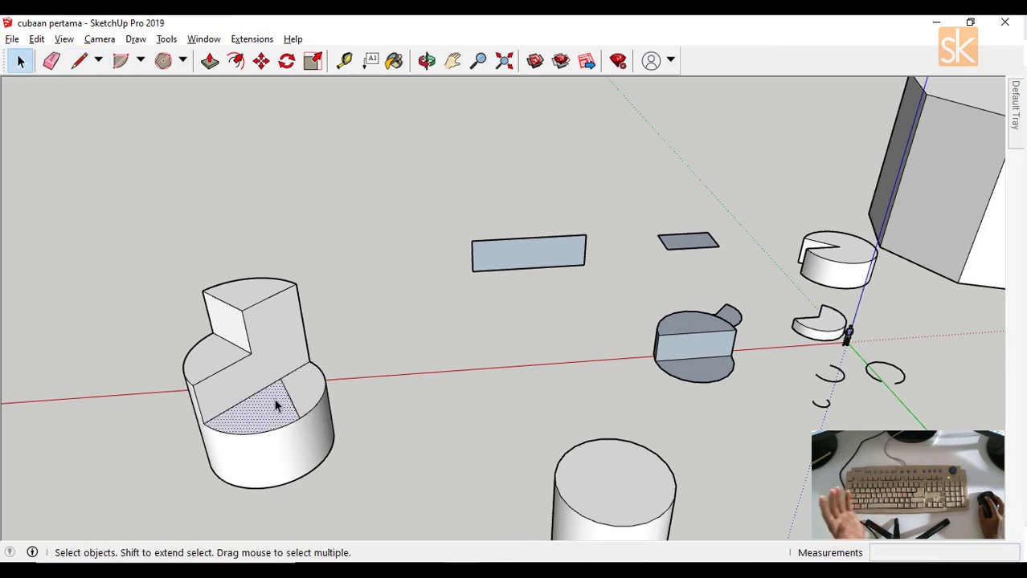
# - Push/Pull the larger face of the cylinder's split lower half down about 1811 mm
pyautogui.press('p')
pyautogui.click(270, 408)
pyautogui.click(272, 433)
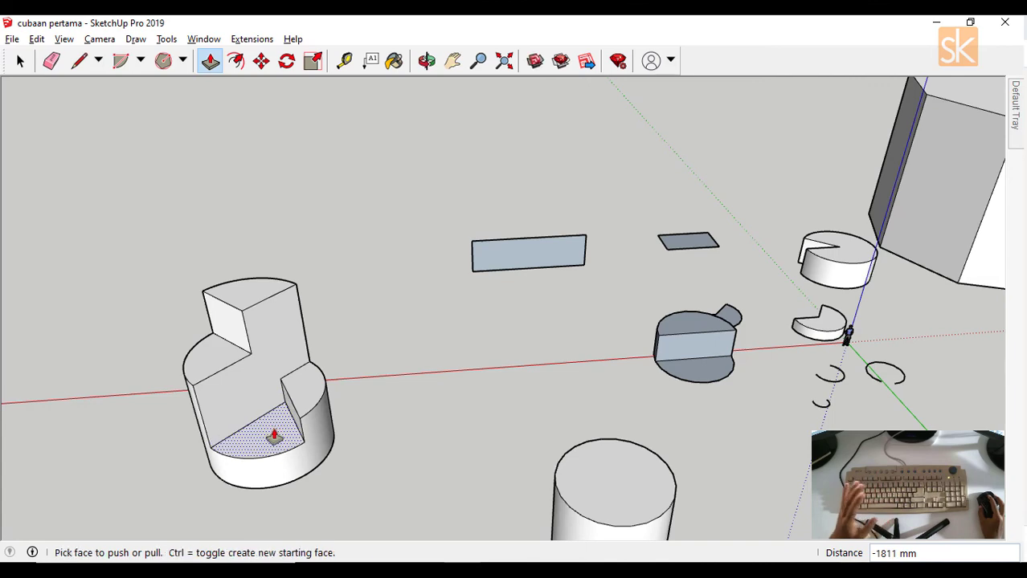
pyautogui.moveTo(271, 431); pyautogui.dragTo(441, 343, button='middle')
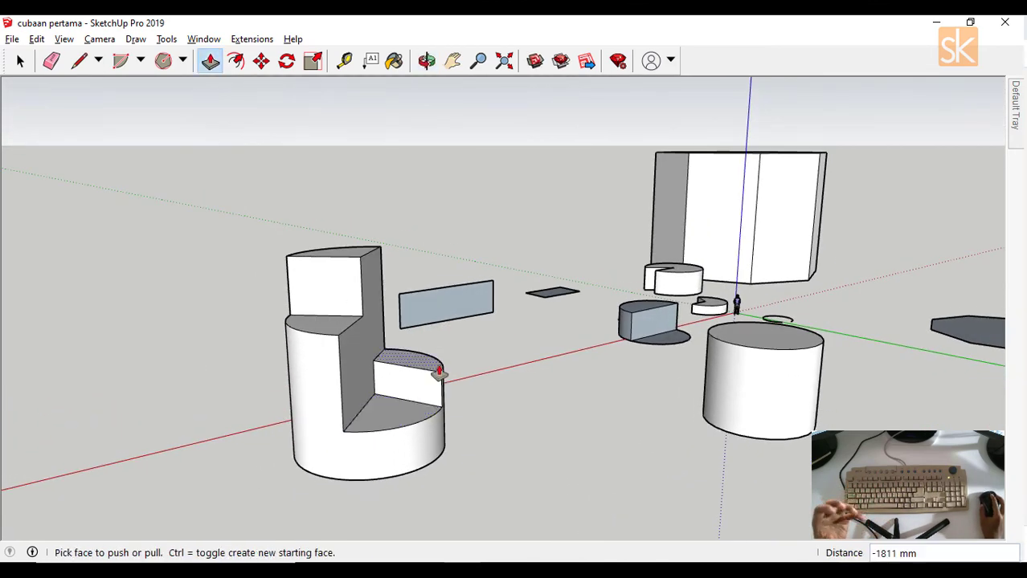
pyautogui.moveTo(436, 383); pyautogui.dragTo(314, 420, button='middle')
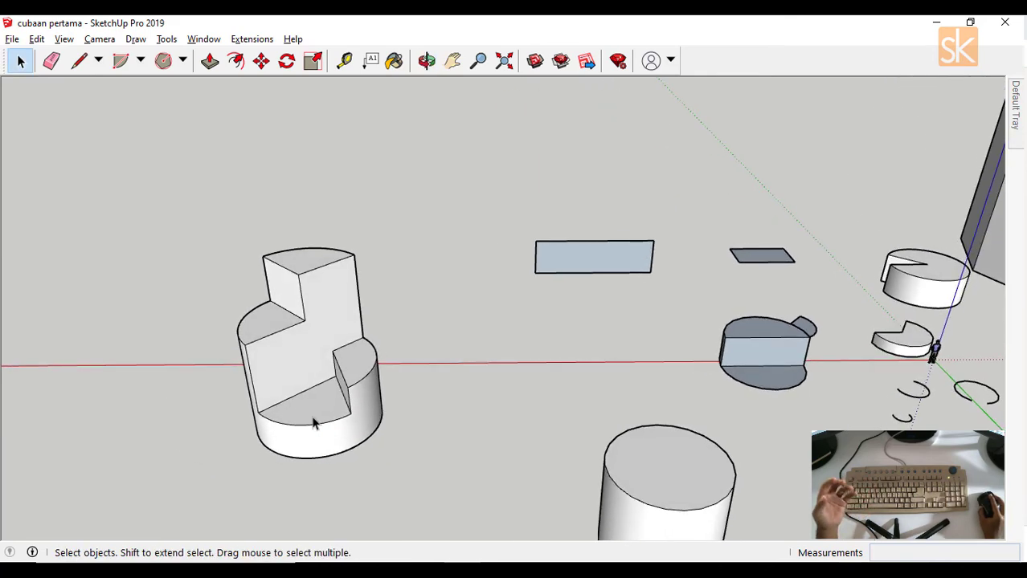
# - Draw a line between two opposite corners of the octagonal prism's top face, splitting it into two halves
pyautogui.scroll(-2, 314, 422)
pyautogui.scroll(-2, 314, 419)
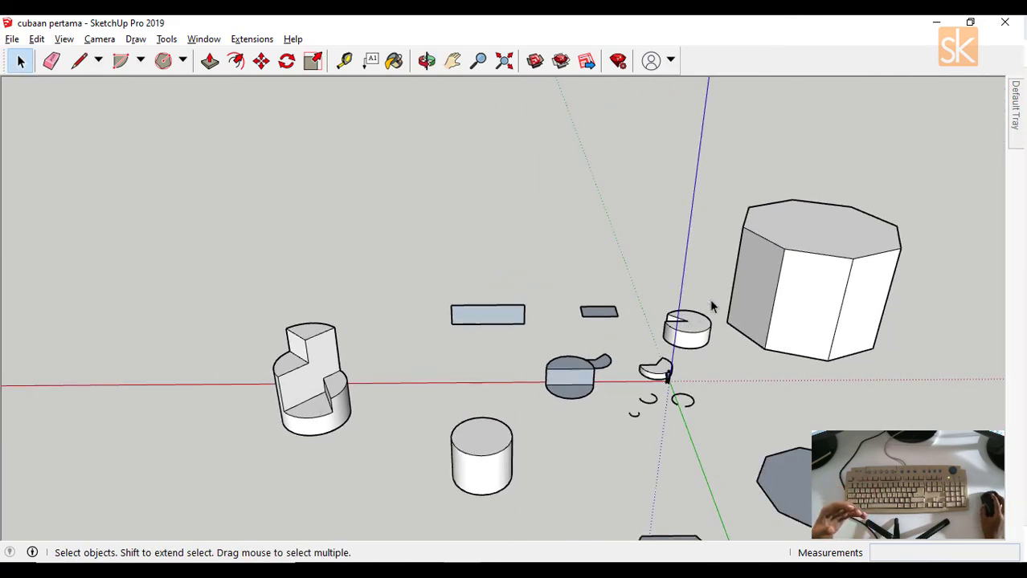
pyautogui.moveTo(820, 236); pyautogui.dragTo(852, 322, button='middle')
pyautogui.press('l')
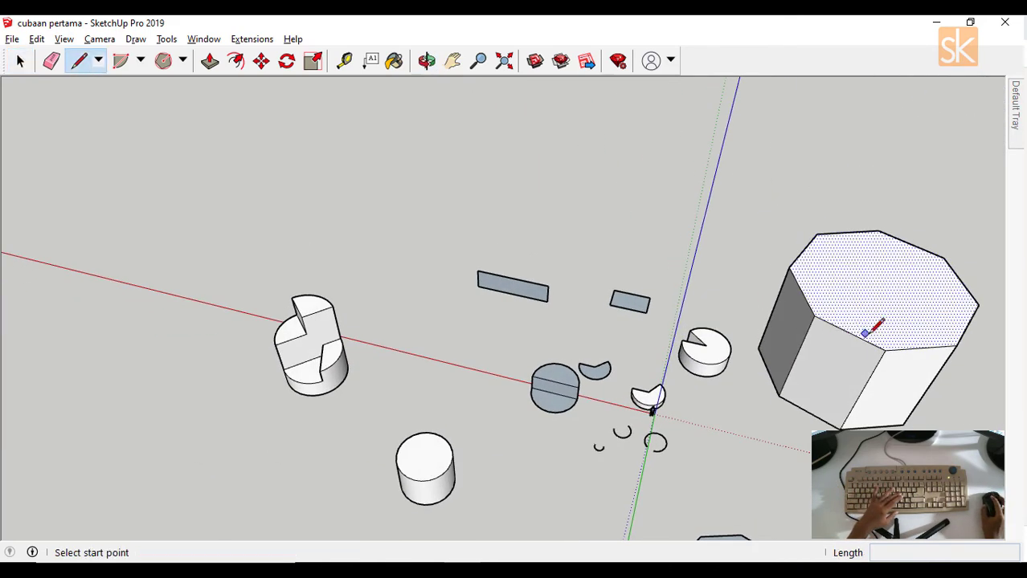
pyautogui.click(885, 349)
pyautogui.click(878, 230)
pyautogui.click(818, 235)
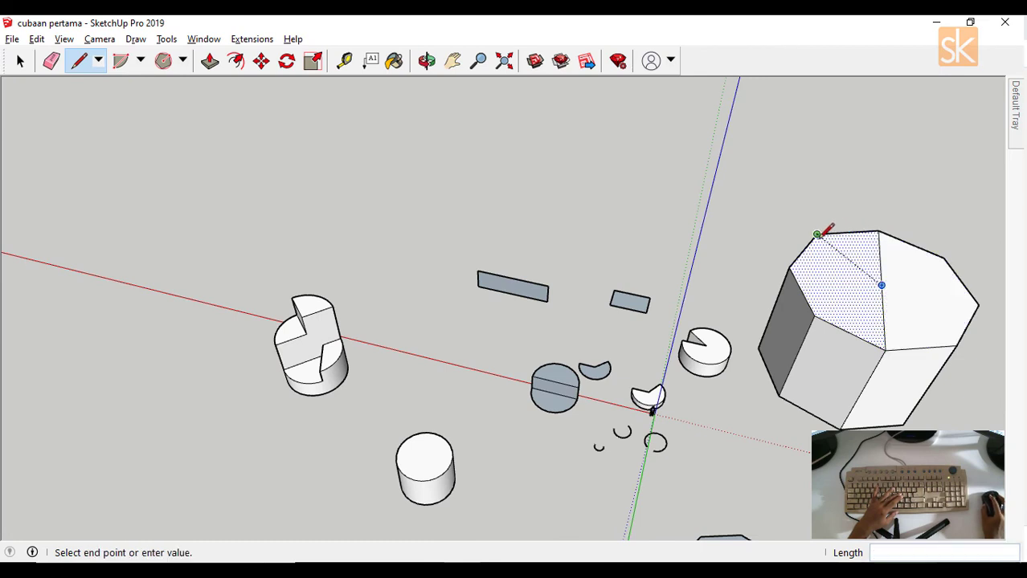
pyautogui.press('Escape')
# - Draw three more lines between the remaining opposite corners of the octagonal top, dividing it into eight triangles
pyautogui.click(817, 235)
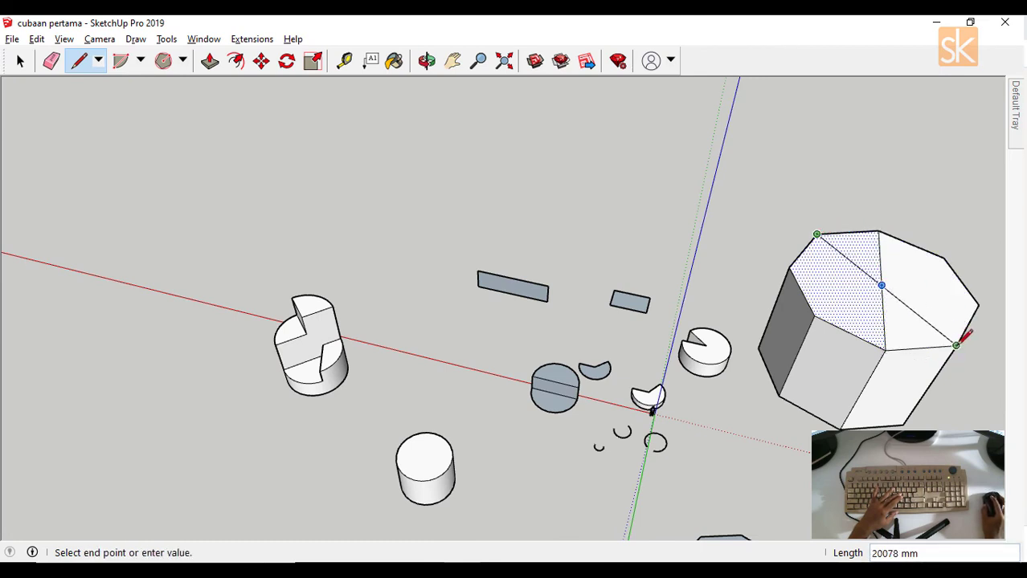
pyautogui.click(954, 347)
pyautogui.click(817, 323)
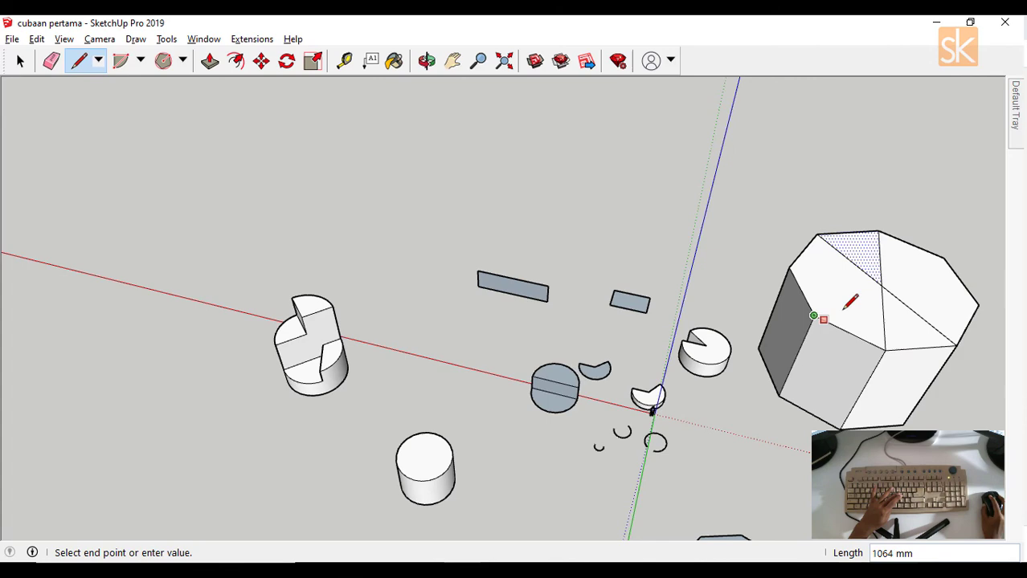
pyautogui.click(942, 258)
pyautogui.click(789, 267)
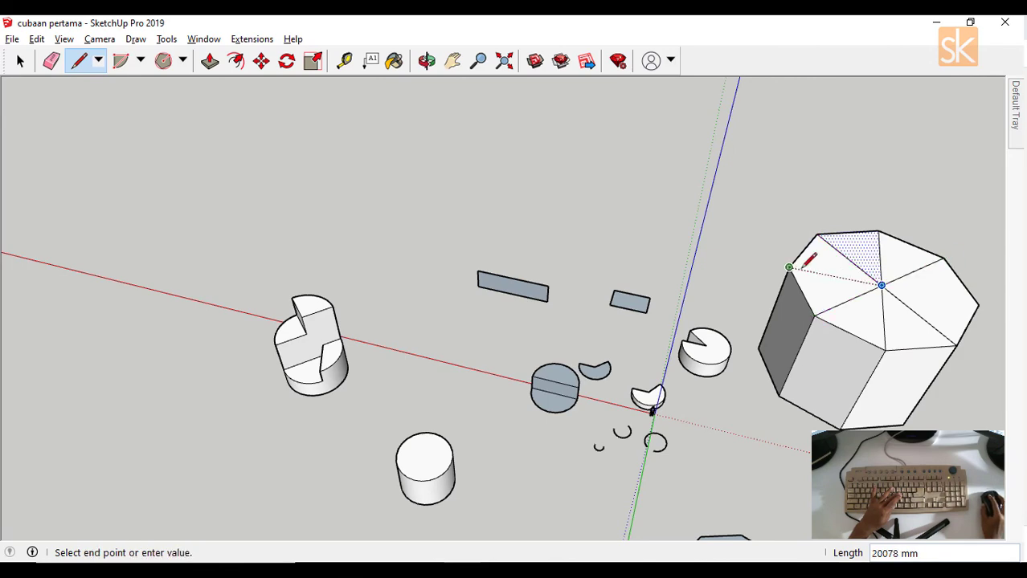
pyautogui.click(976, 303)
pyautogui.press('space')
# - Push/Pull one triangle of the octagonal top down and another one up about 4261 mm
pyautogui.moveTo(977, 303); pyautogui.dragTo(699, 358, button='middle')
pyautogui.press('p')
pyautogui.moveTo(720, 394); pyautogui.dragTo(712, 438)
pyautogui.moveTo(706, 343); pyautogui.dragTo(707, 294)
# - Push/Pull two more neighbouring triangles of the octagonal top up to increasing heights, pulling the last one about 6112 mm
pyautogui.moveTo(786, 322); pyautogui.dragTo(658, 339, button='middle')
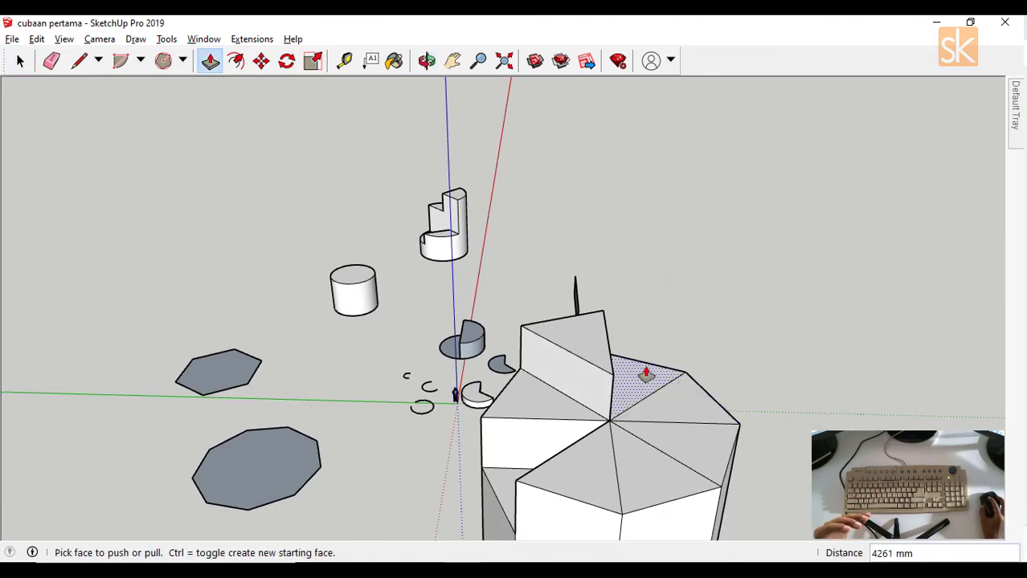
pyautogui.moveTo(646, 374); pyautogui.dragTo(649, 297)
pyautogui.moveTo(650, 255); pyautogui.dragTo(650, 255)
pyautogui.moveTo(633, 327); pyautogui.dragTo(639, 263)
pyautogui.moveTo(660, 263); pyautogui.dragTo(754, 352, button='middle')
pyautogui.moveTo(756, 358); pyautogui.dragTo(775, 182)
pyautogui.moveTo(680, 259)
pyautogui.mouseDown(button='middle')
pyautogui.moveTo(965, 232)
pyautogui.moveTo(704, 263)
pyautogui.mouseUp(button='middle')
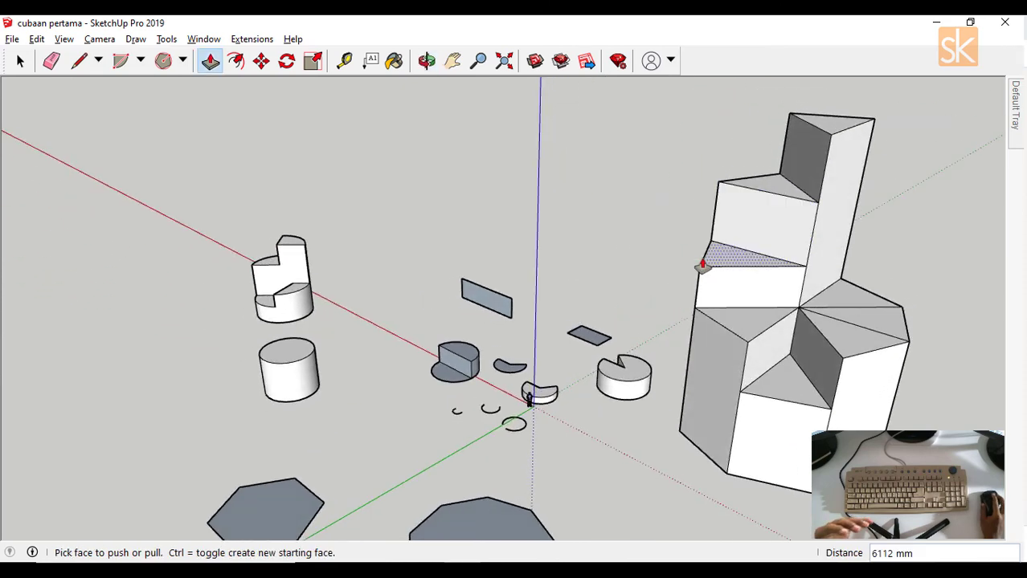
pyautogui.scroll(-5, 626, 293)
pyautogui.moveTo(625, 305); pyautogui.dragTo(604, 298, button='middle')
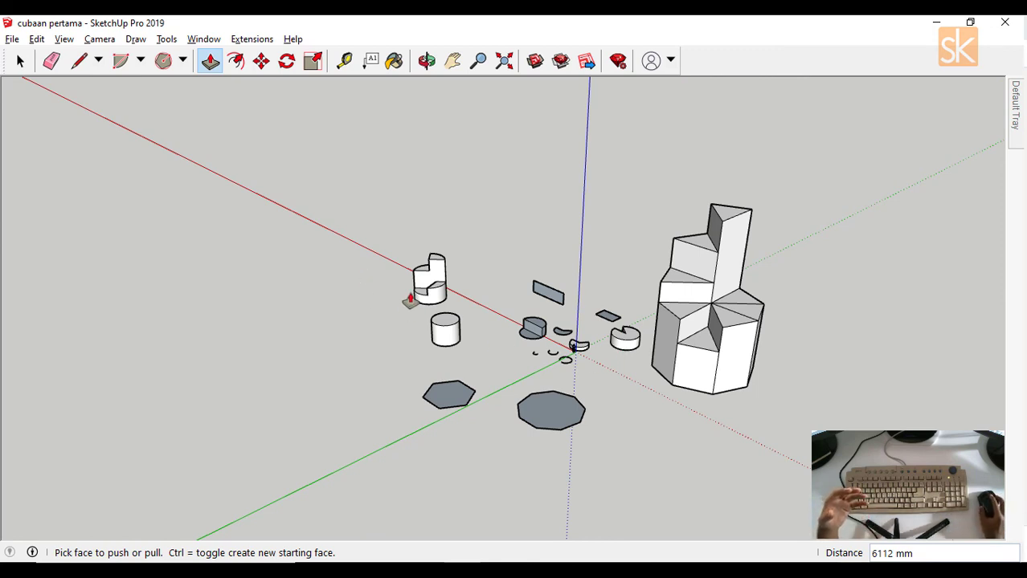
pyautogui.moveTo(424, 291); pyautogui.dragTo(667, 299, button='middle')
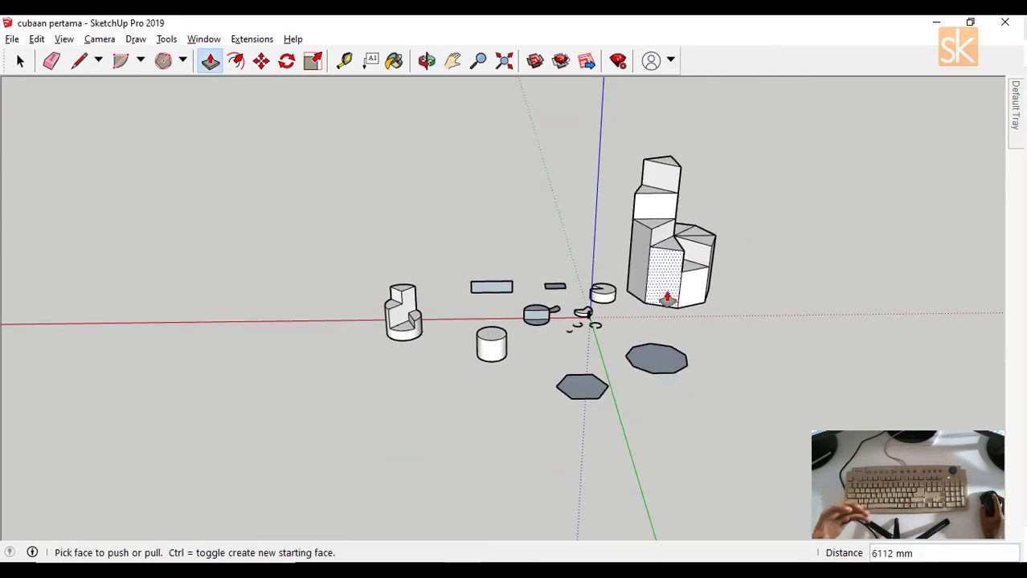